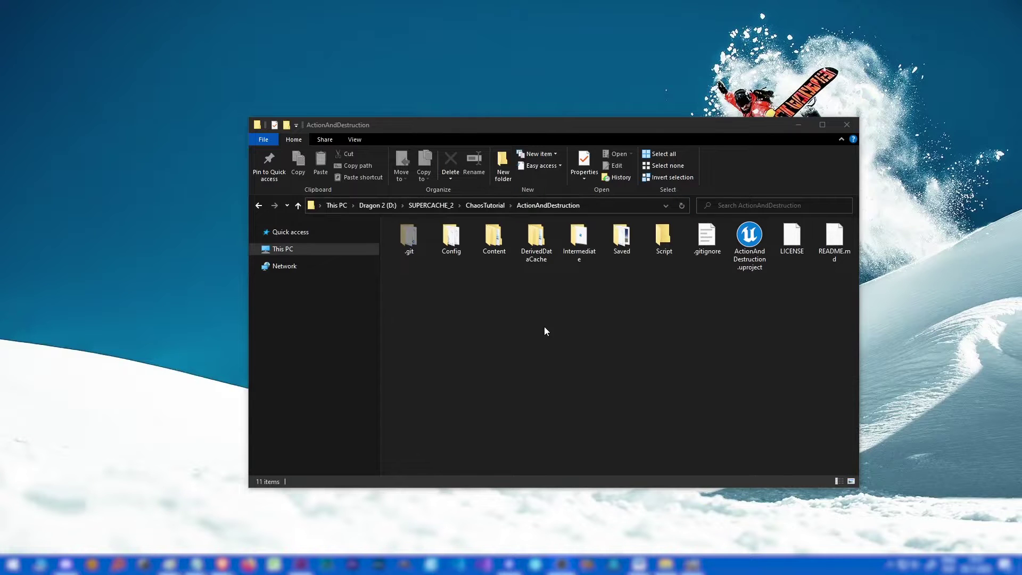
Switch to the ActionAndDestruction GitHub repository and display its showcase/GeometryCollection-settings branch.
left_click(577, 337)
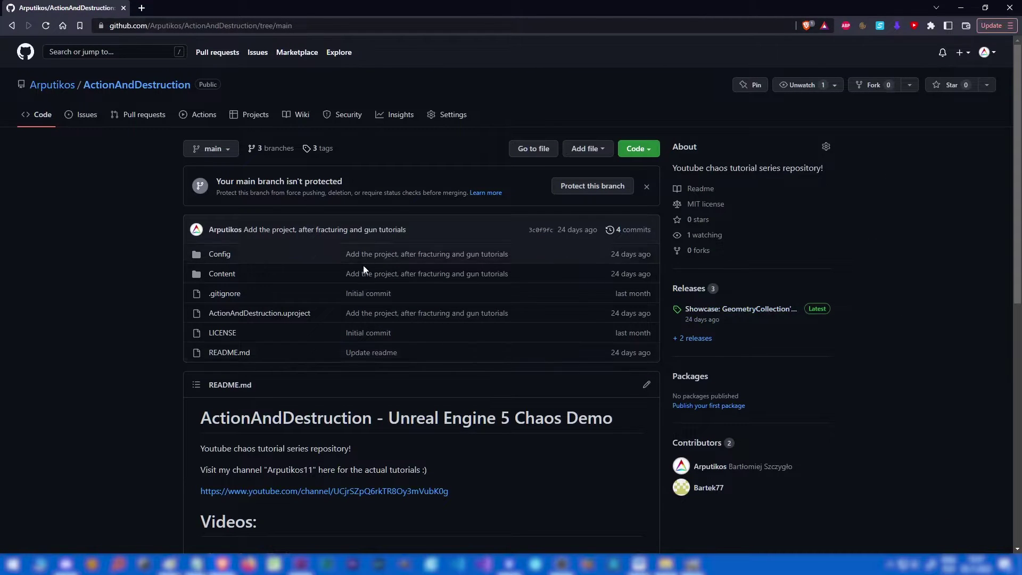
left_click(229, 155)
left_click(256, 260)
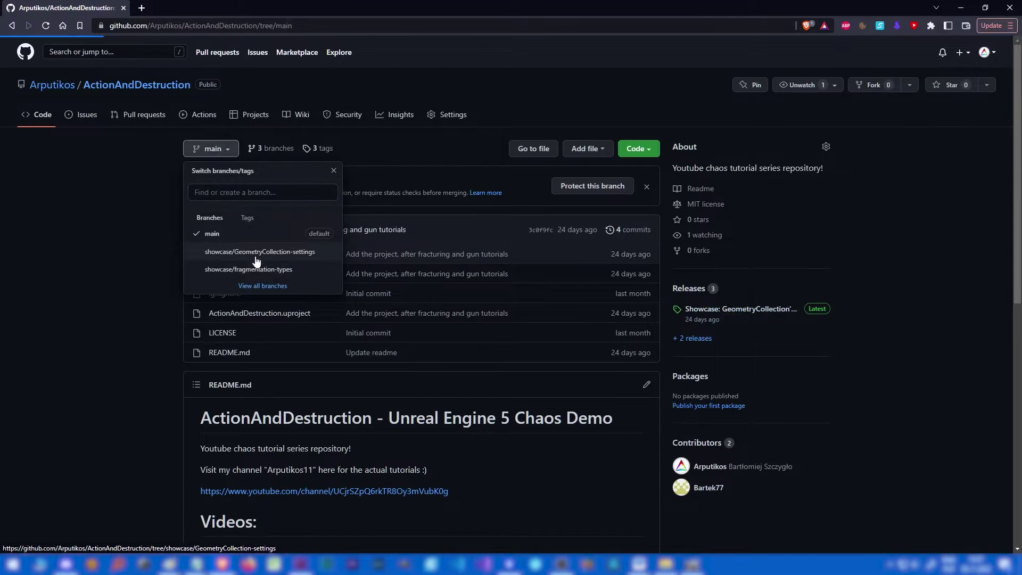
Display the repository's files at the Rifle-tutorial tag.
left_click(225, 150)
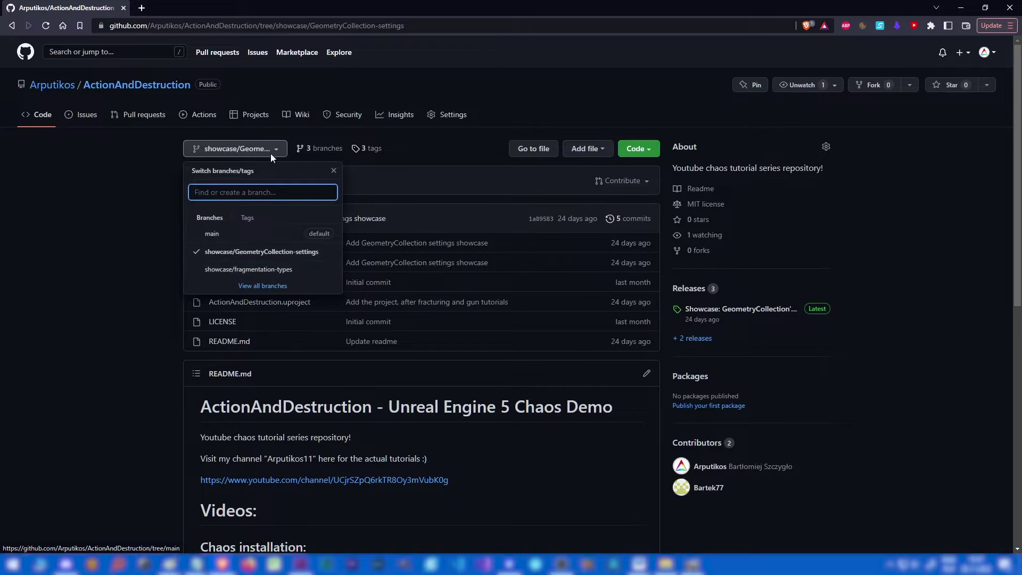
left_click(247, 218)
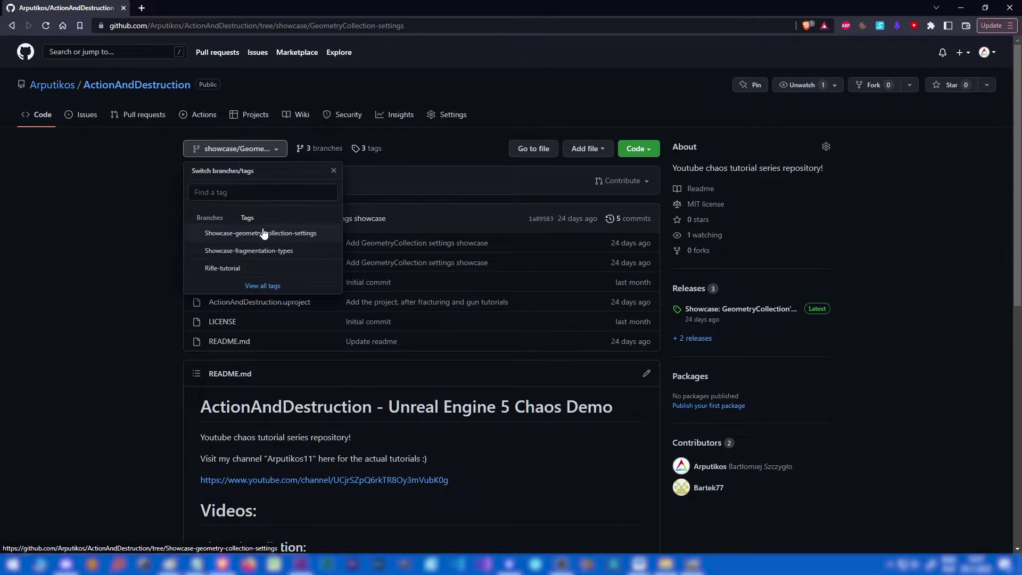
left_click(226, 269)
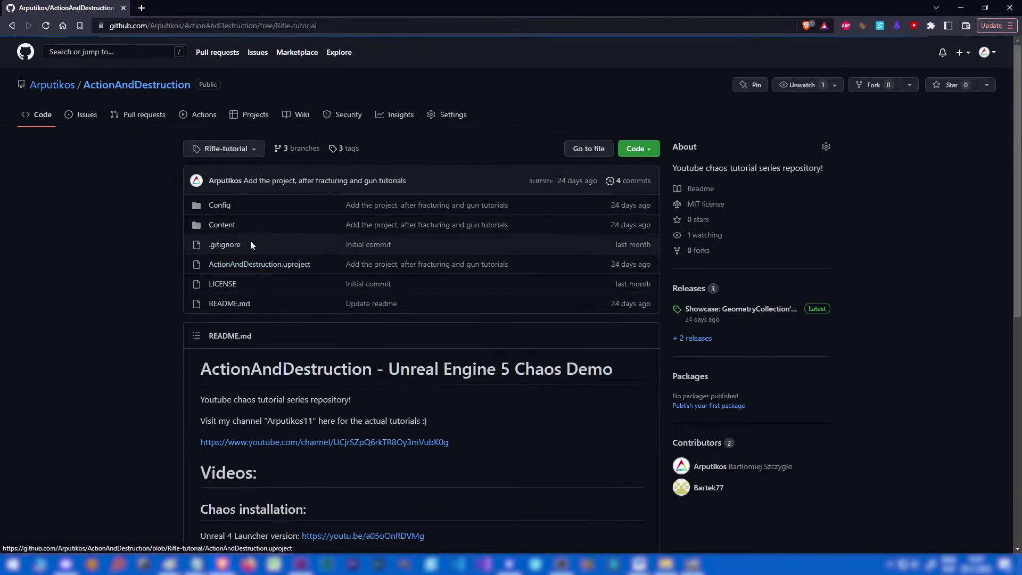
Display the repository's files at the Showcase-fragmentation-types tag, and check the list of branches.
left_click(226, 149)
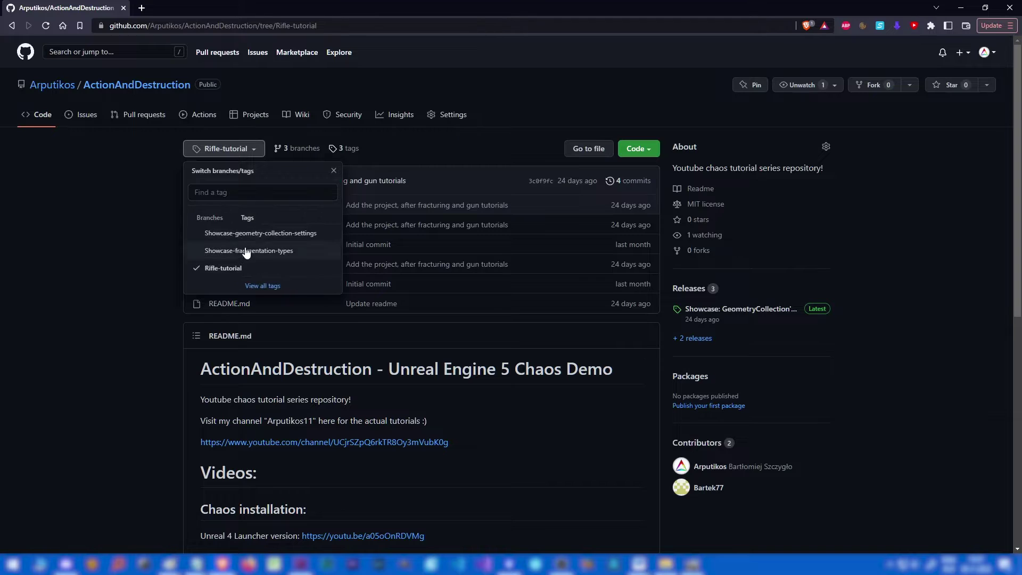
left_click(246, 251)
left_click(250, 149)
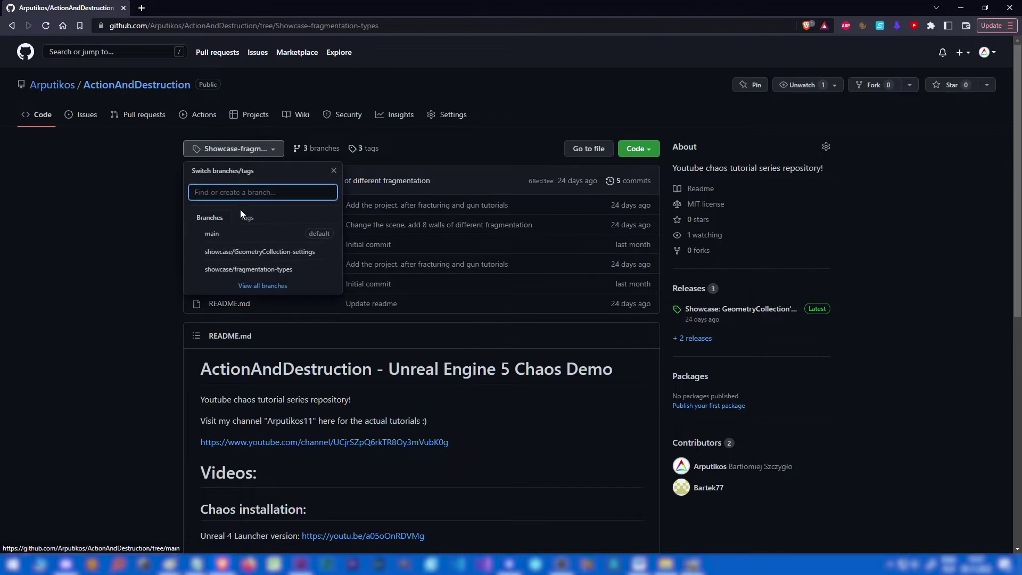
left_click(499, 145)
Review the repository's clone and ZIP download options, and read through its README.
left_click(637, 148)
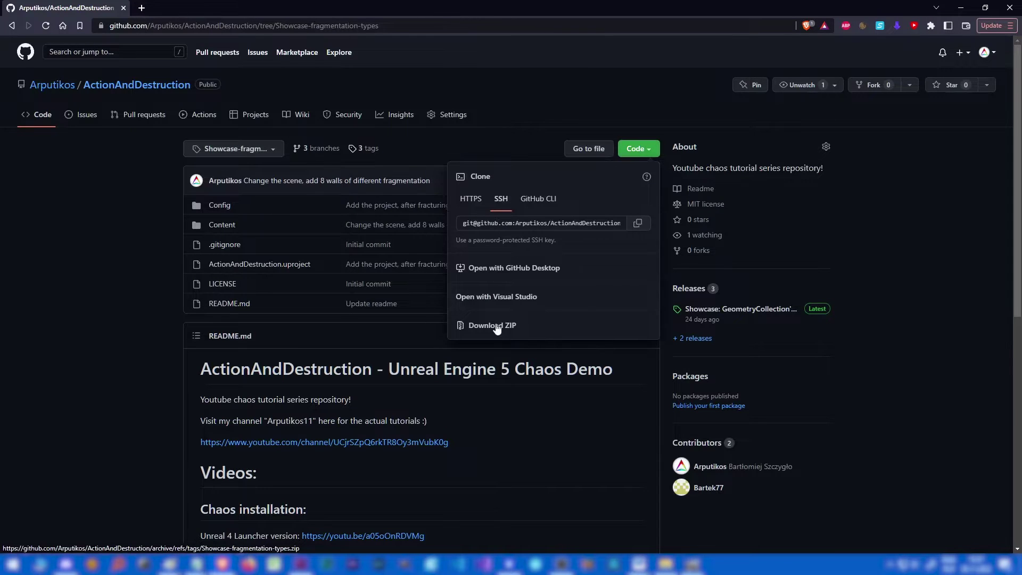
left_click(524, 83)
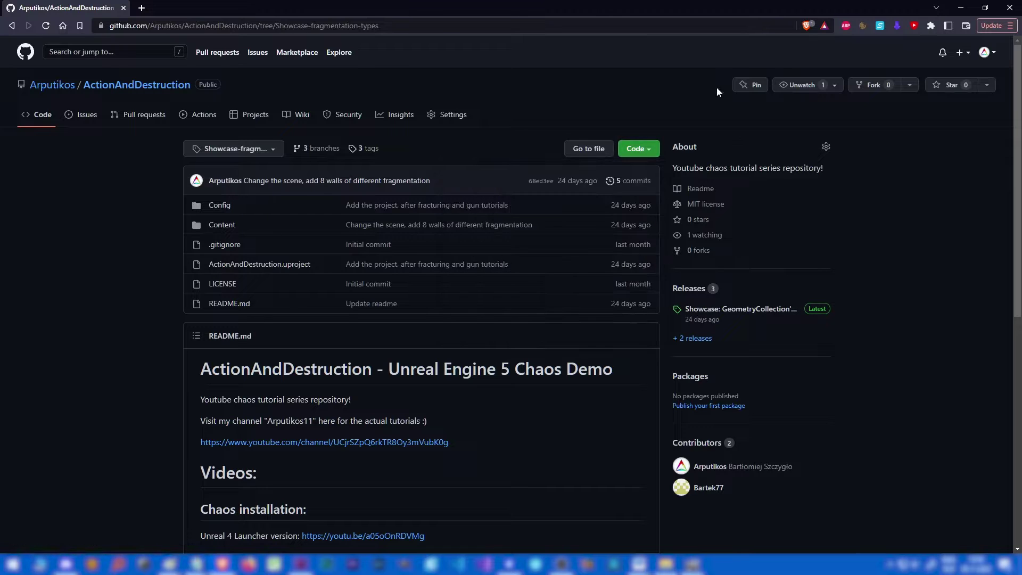
scroll(213, 235, "down", 15)
scroll(191, 301, "up", 15)
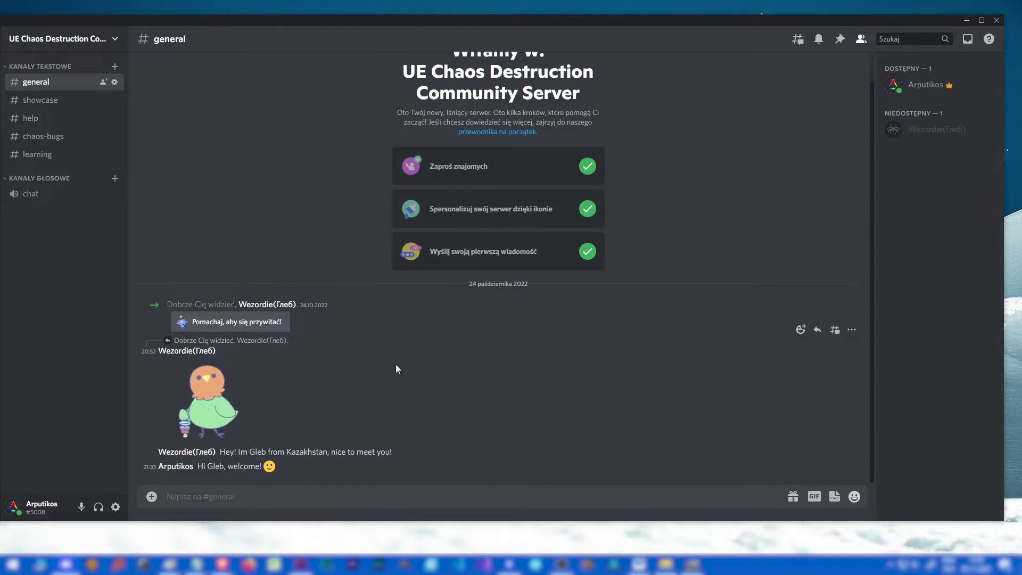
Look through the general and showcase channels of the UE Chaos Destruction community server on Discord, then minimize its window.
scroll(396, 364, "up", 1)
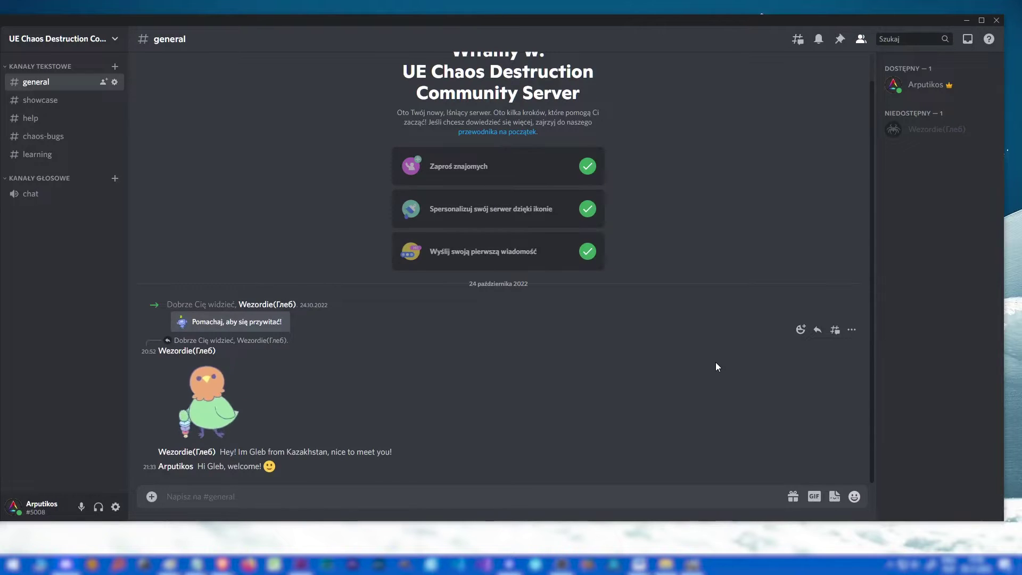
scroll(716, 363, "up", 1)
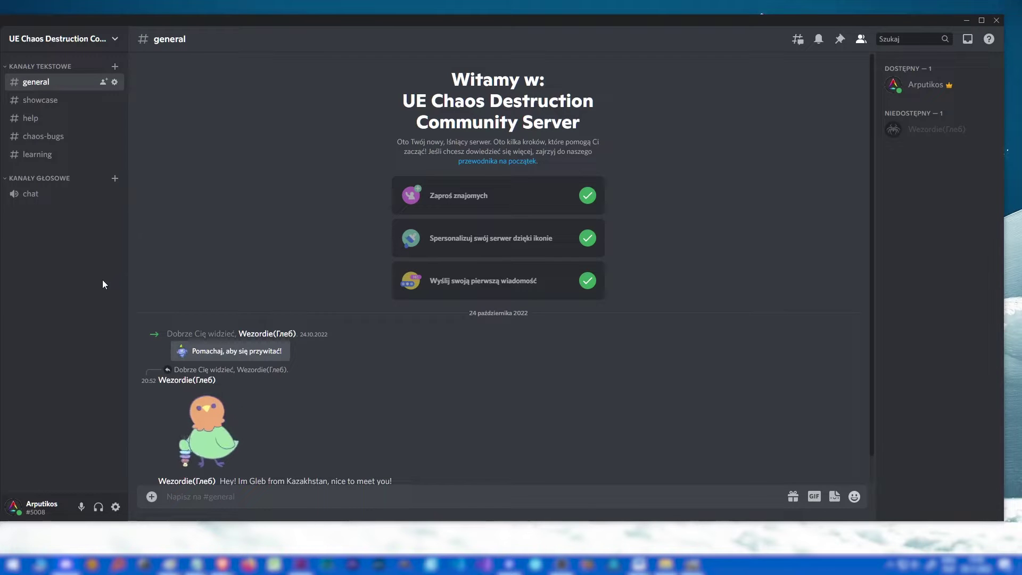
left_click(45, 101)
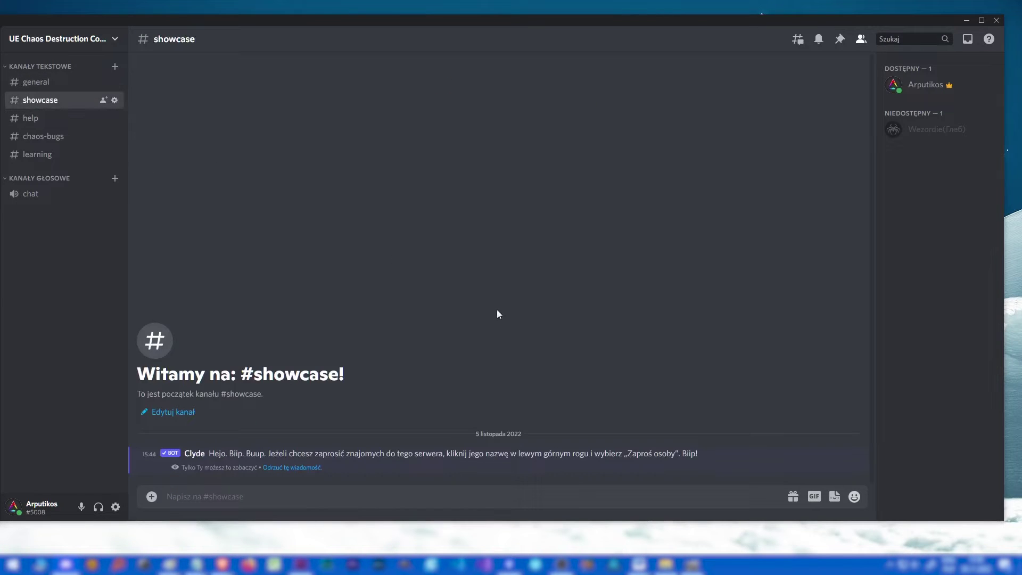
left_click(52, 85)
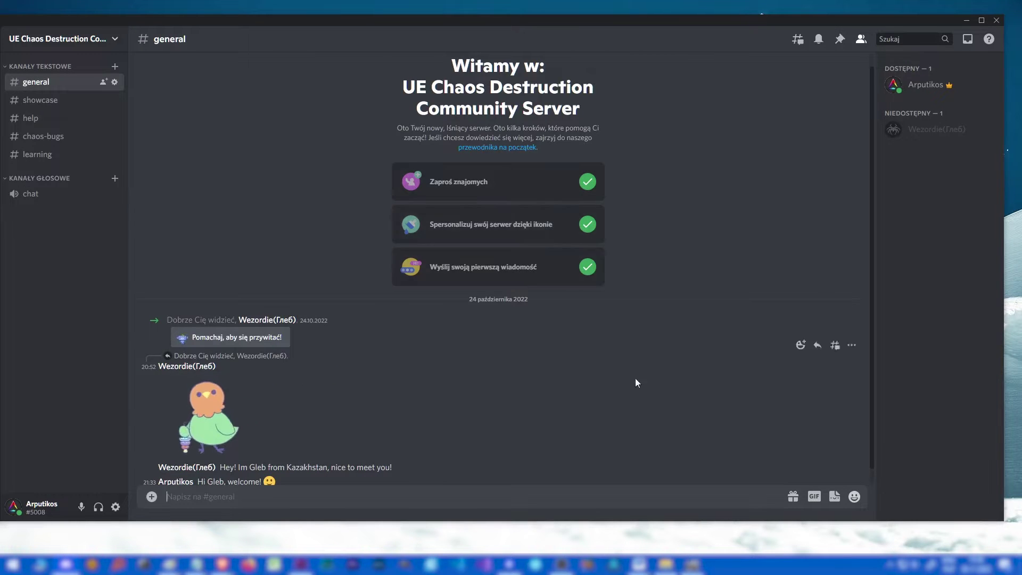
scroll(480, 383, "down", 1)
scroll(341, 386, "up", 2)
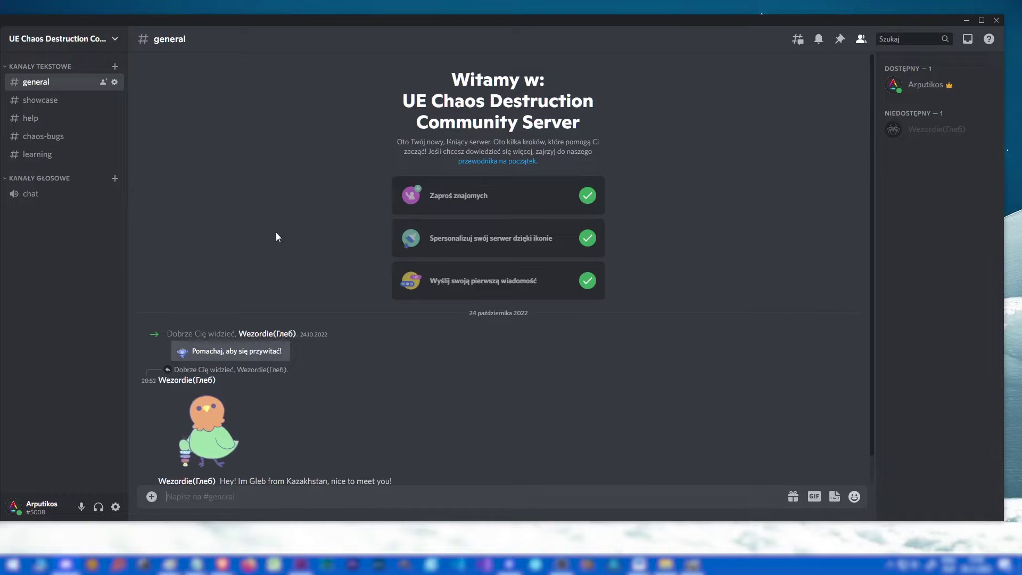
left_click(967, 23)
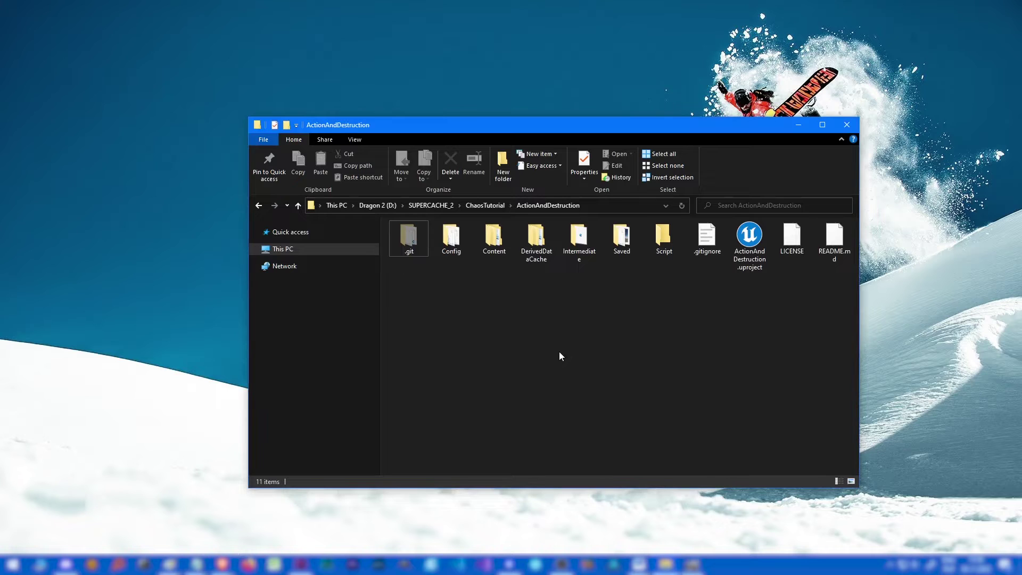
Open the ActionAndDestruction.uproject file in Unreal Editor.
double_click(749, 239)
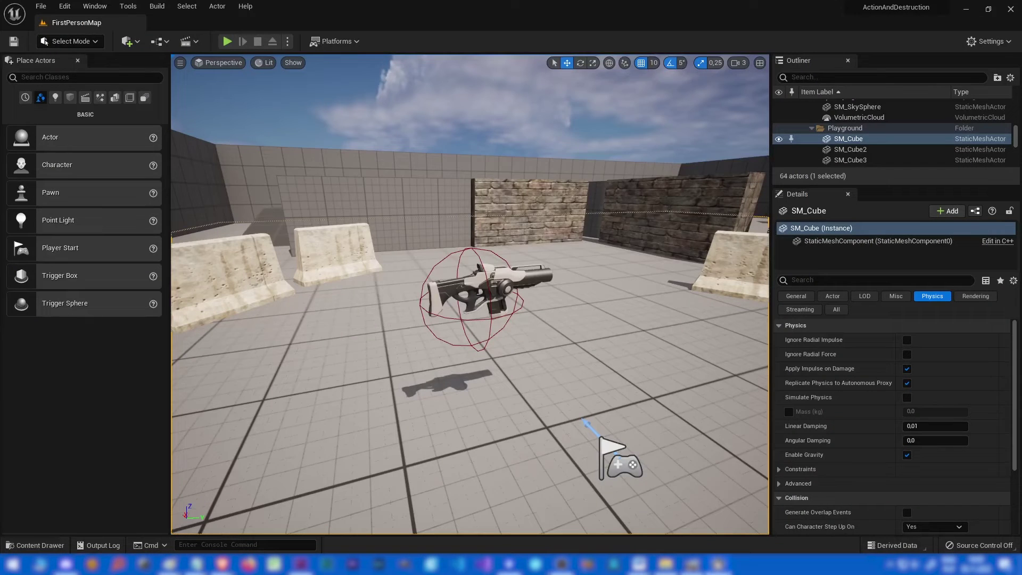
right_click(554, 317)
key("Escape")
Play-test FirstPersonMap in the editor by shooting the brick walls and concrete barriers with the rifle, then stop the session.
key("alt+p")
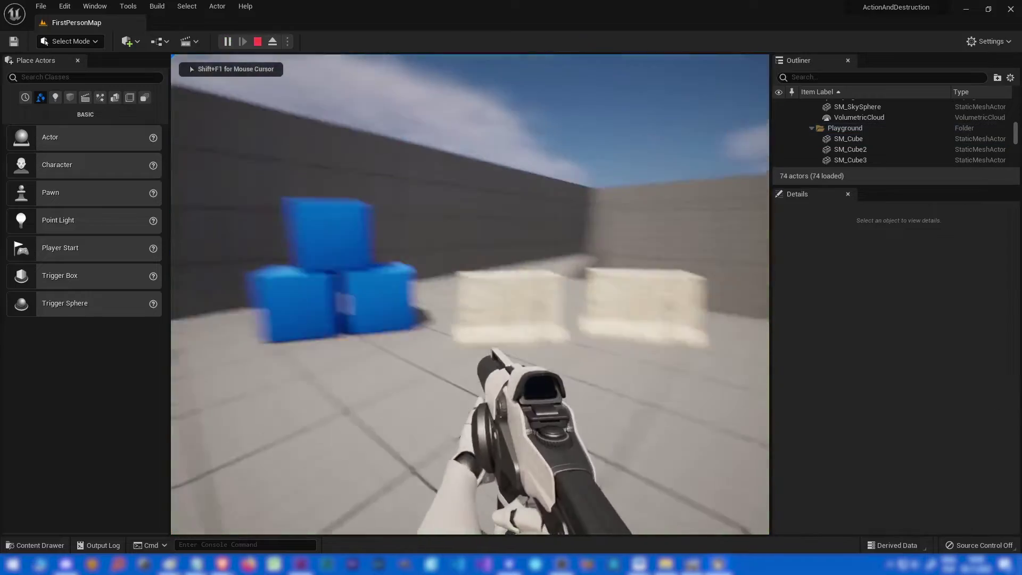
left_click(545, 312)
left_click(471, 295)
left_click(470, 295)
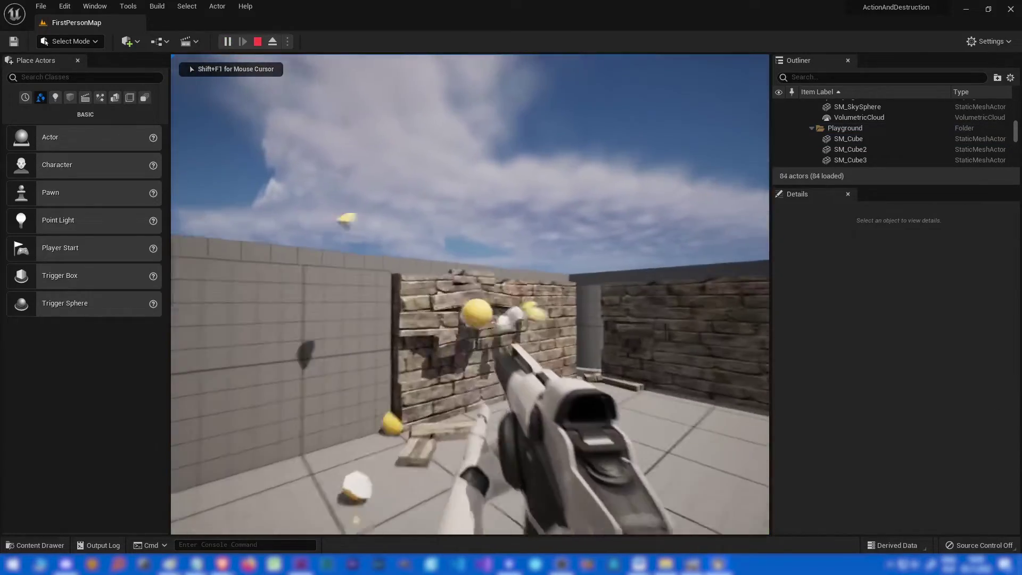
left_click(470, 295)
left_click(470, 295)
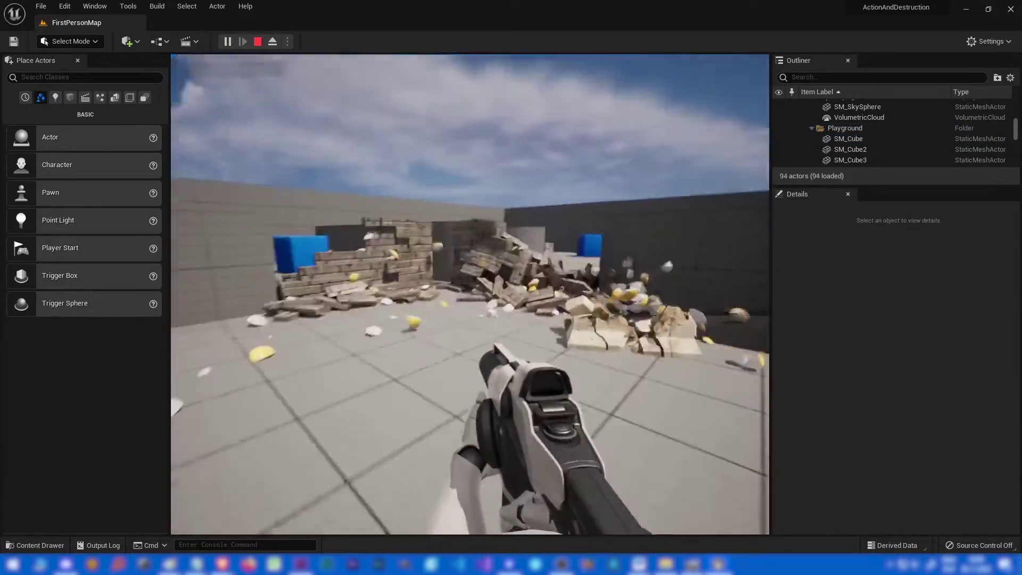
key("Escape")
Open the BP_PushField blueprint from Blueprints/Forces and examine the radial falloff, uniform vector and operator field nodes in its Fire function.
key("ctrl+space")
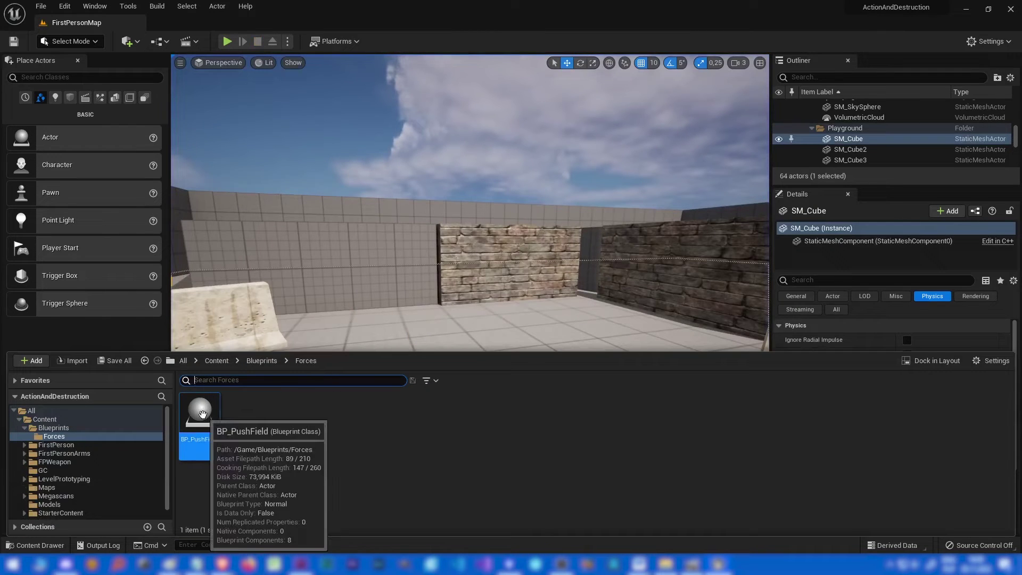
double_click(202, 450)
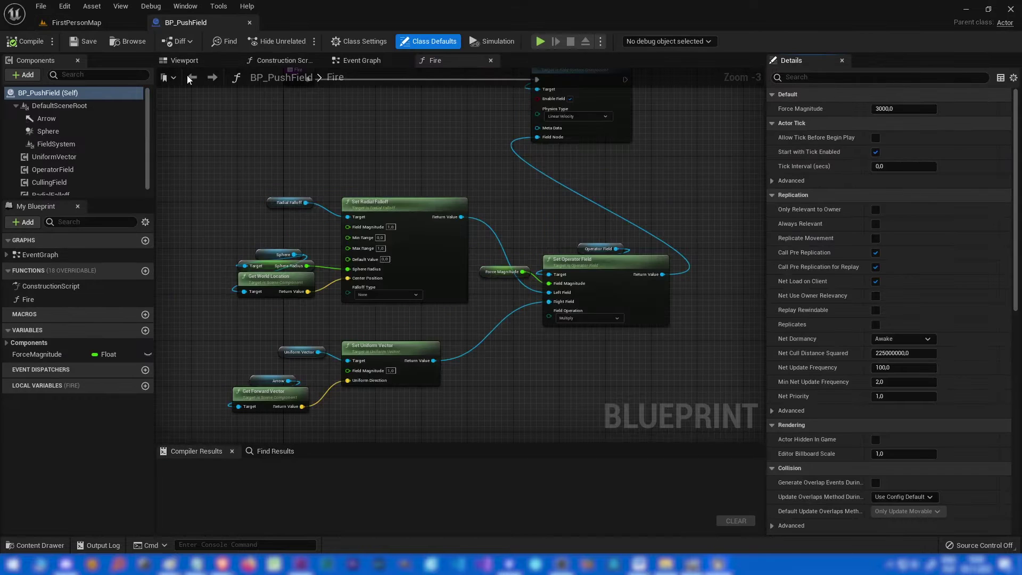
scroll(413, 248, "up", 3)
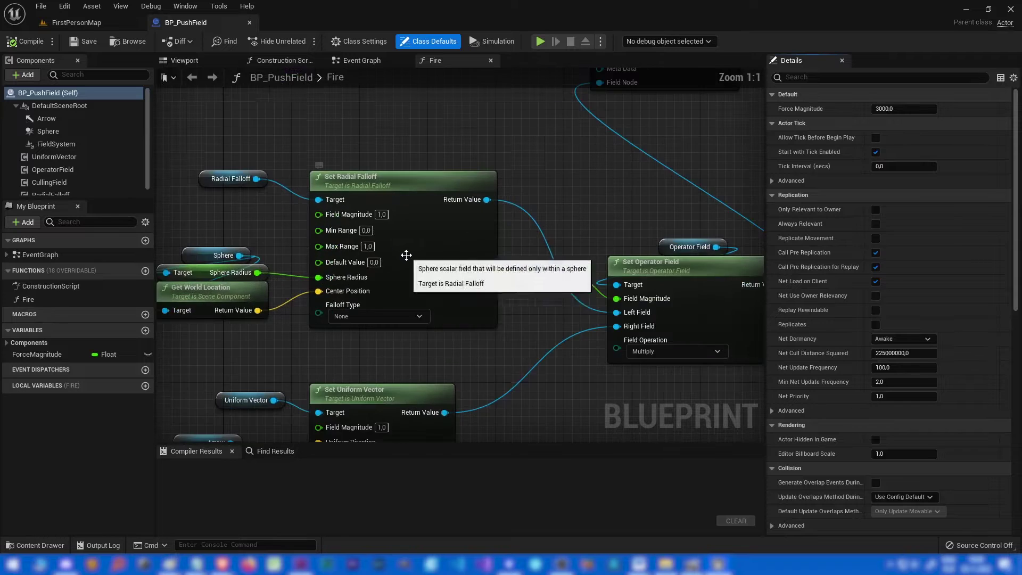
right_click_drag(412, 248, 569, 322)
scroll(570, 322, "down", 2)
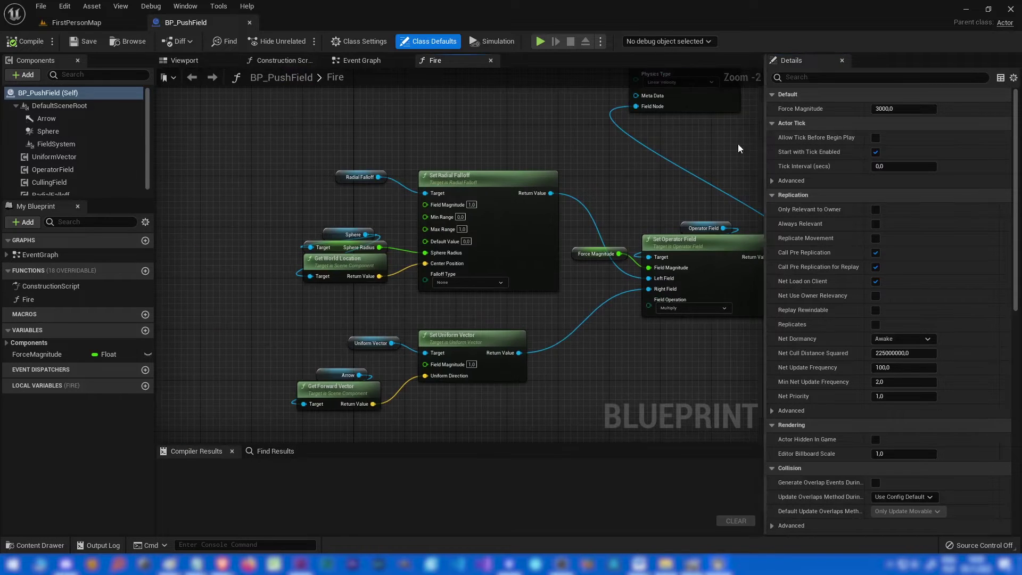
right_click_drag(680, 152, 520, 166)
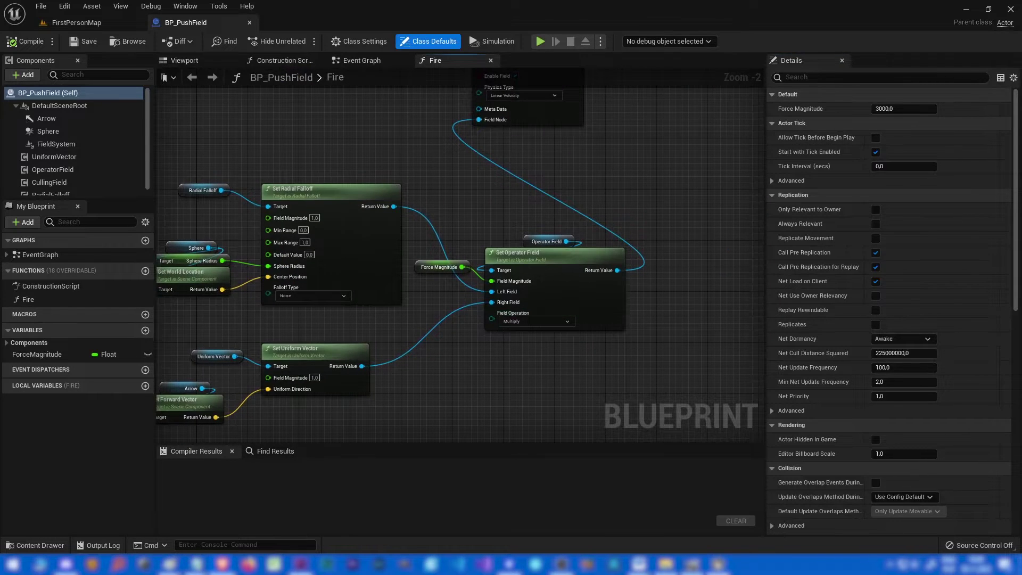
Switch to GIMP, draw a circular selection about 228 px across over the gameplay screenshot, and fill it with black.
key("alt+Tab")
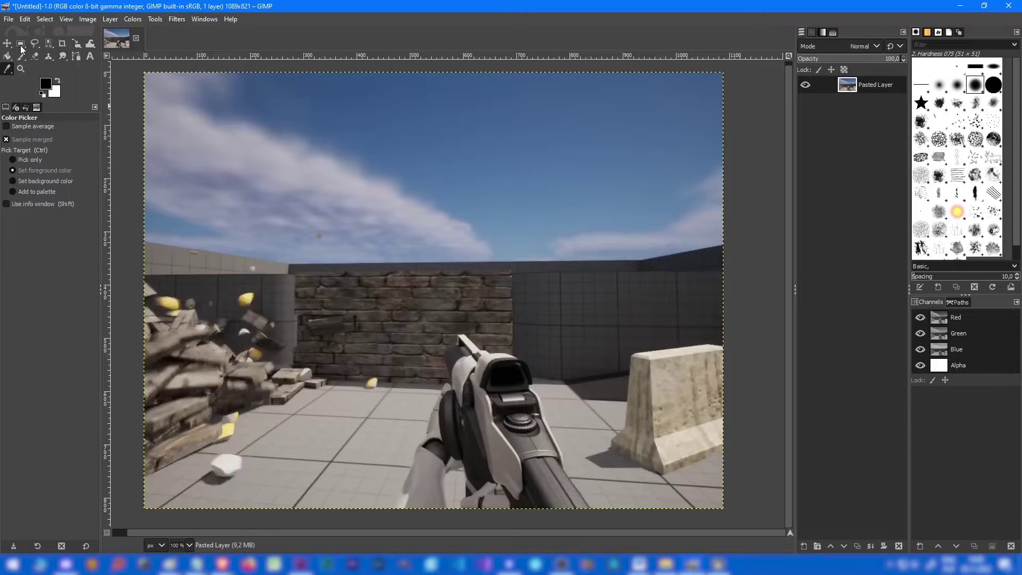
key("e")
left_click_drag(262, 203, 384, 325)
key("ctrl+comma")
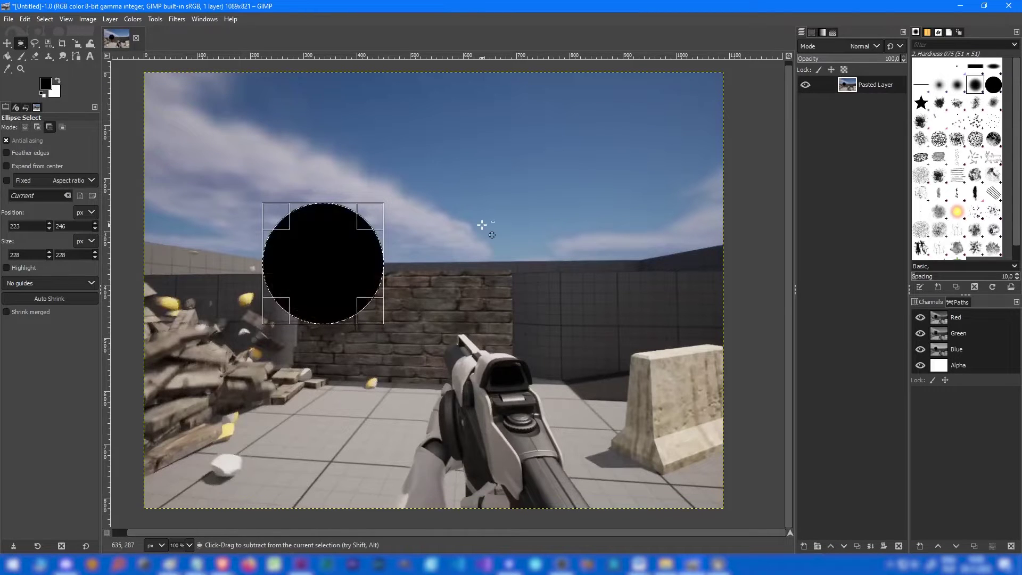
Refill the circular selection with white and clear the selection.
key("x")
key("ctrl+comma")
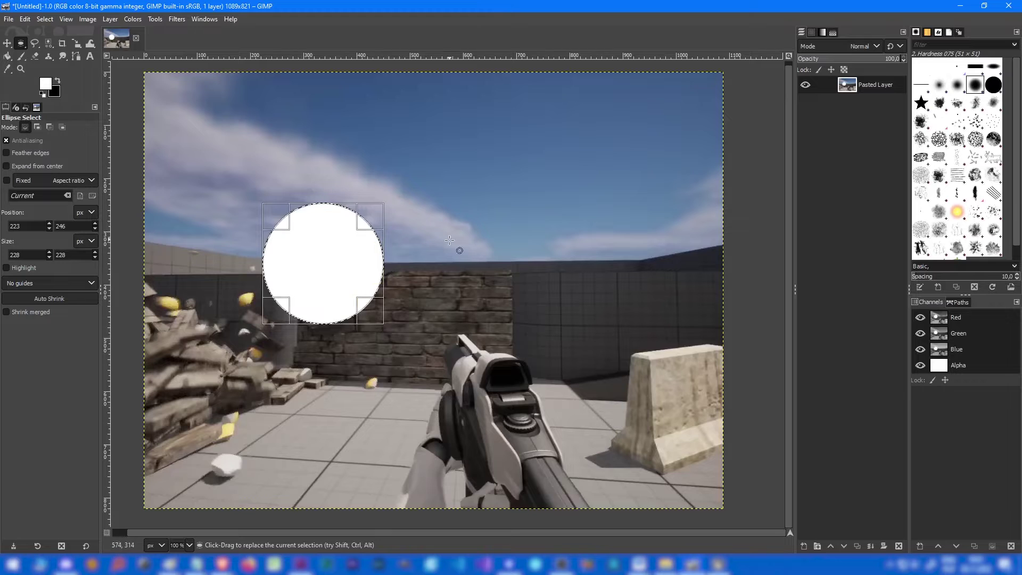
left_click(407, 255)
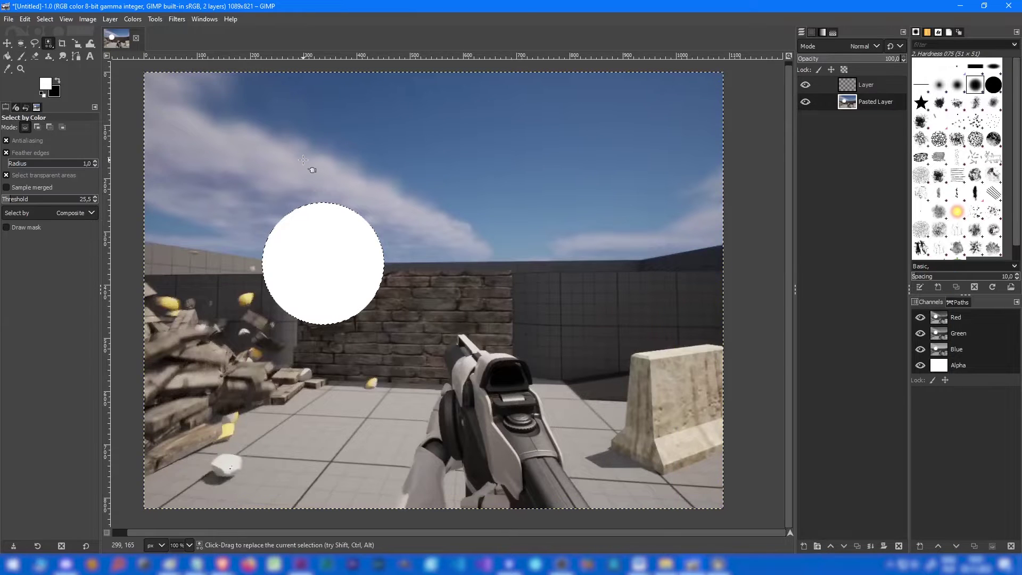
Fill the selected area outside the white circle with black, then undo that fill.
key("x")
key("ctrl+comma")
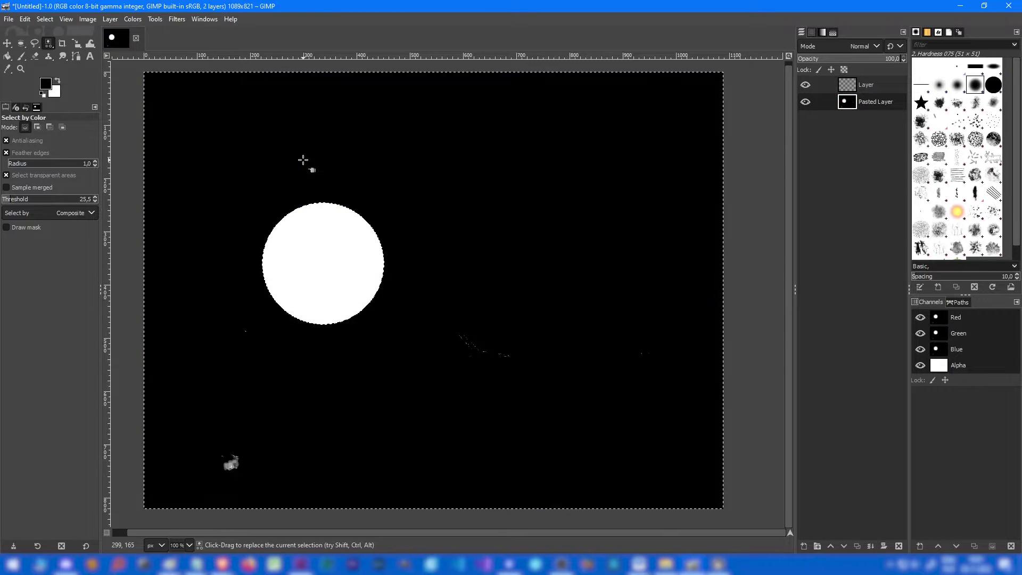
left_click(21, 43)
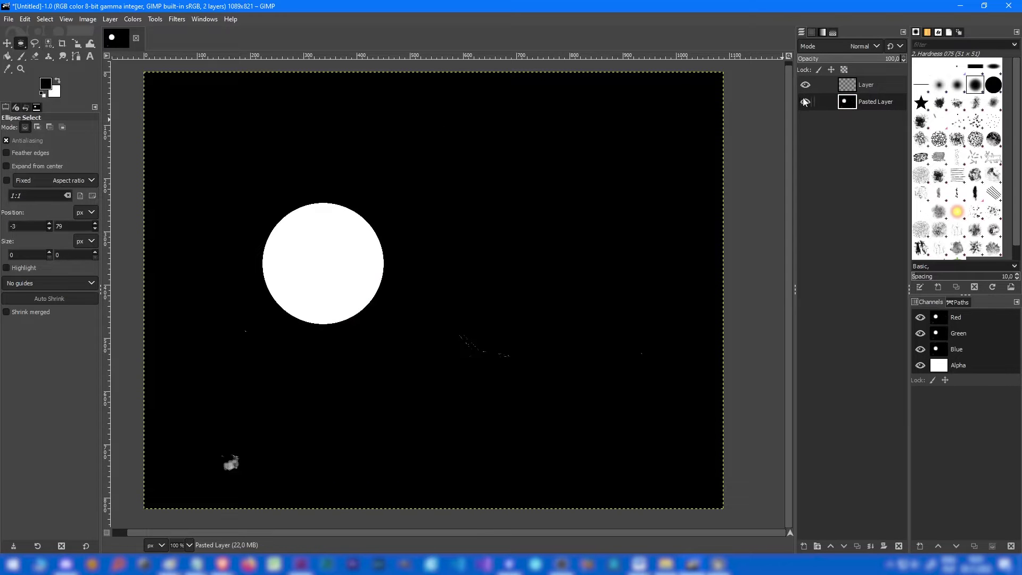
key("ctrl+z")
key("ctrl+z")
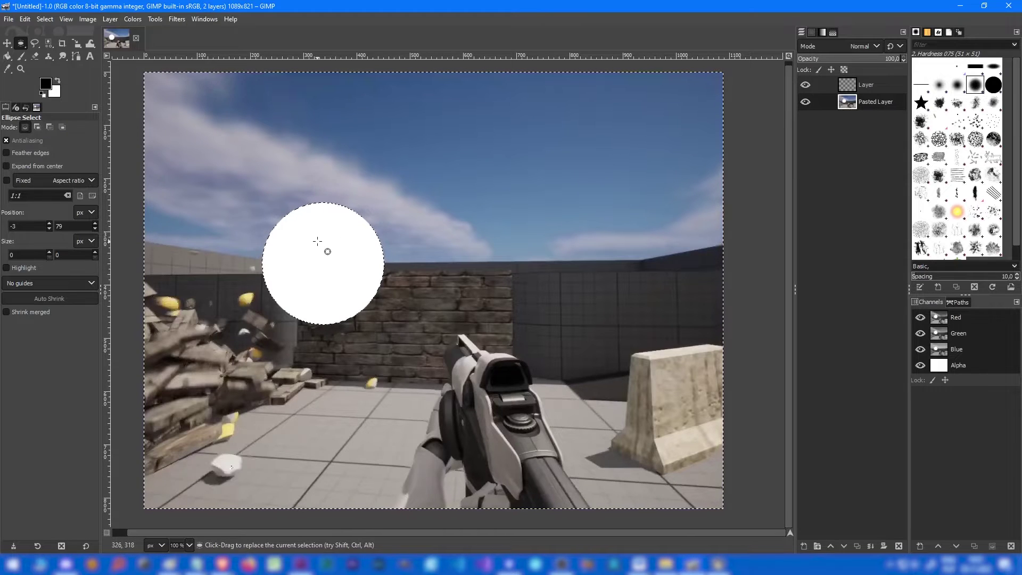
Quit GIMP and discard the unsaved image changes.
left_click(1009, 6)
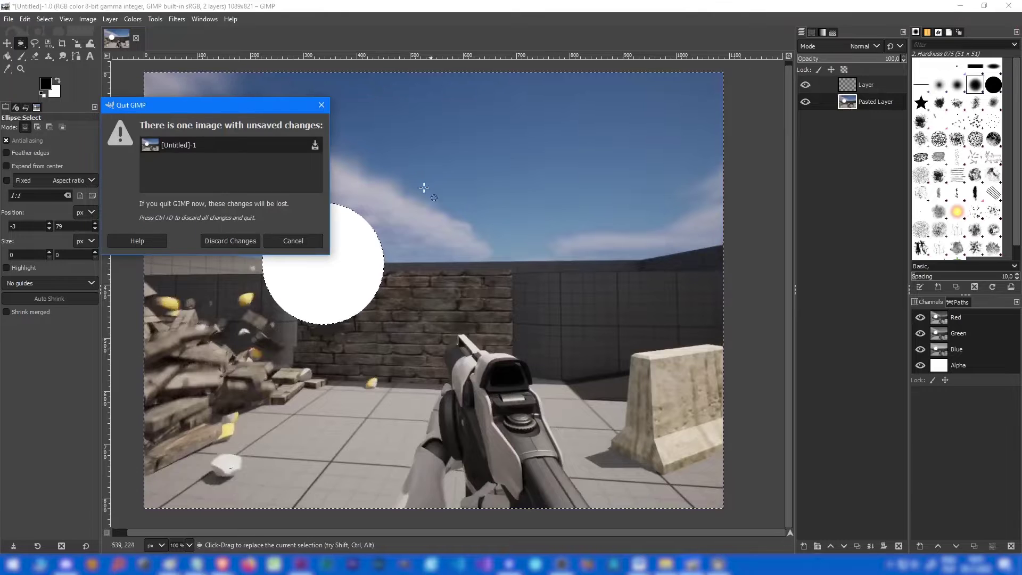
left_click(234, 240)
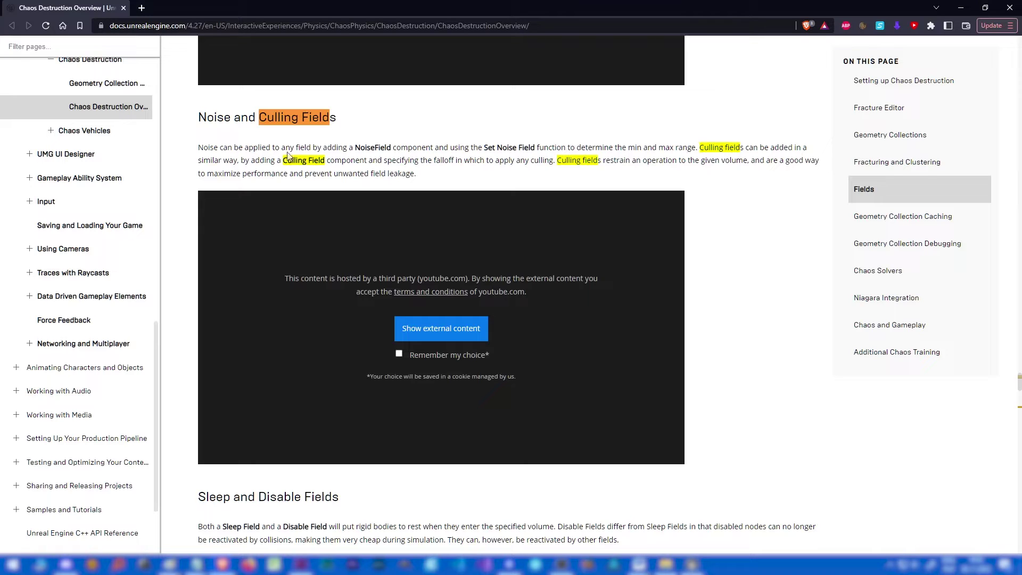
Highlight the words on maximizing performance in the Noise and Culling Fields section of the Chaos Destruction documentation.
left_click_drag(206, 173, 347, 175)
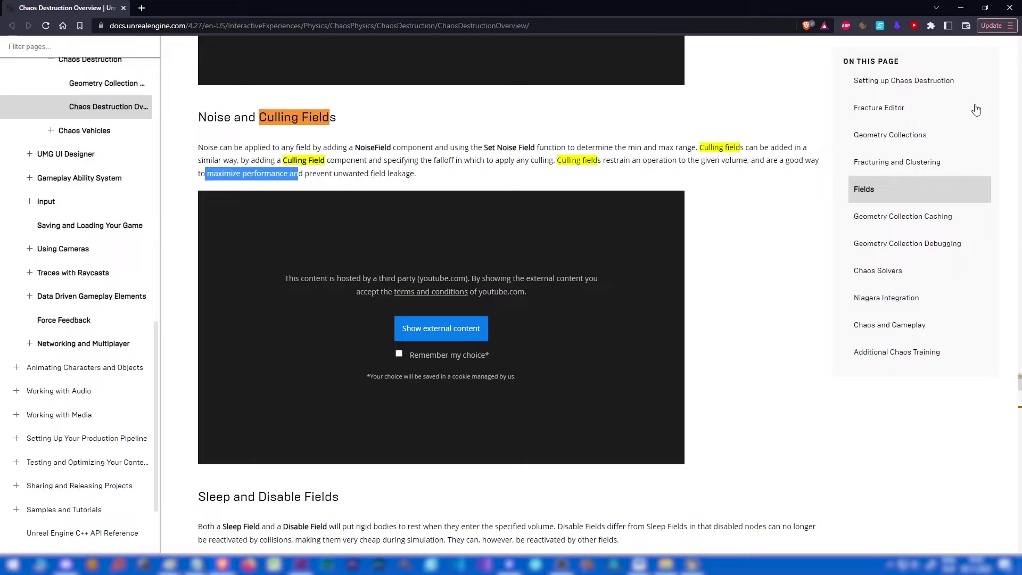
Close the Chaos Destruction documentation and bring the push field's Fire function graph back into view.
left_click(1005, 12)
right_click_drag(471, 355, 495, 394)
right_click_drag(422, 295, 404, 259)
left_click(424, 170)
right_click_drag(424, 170, 436, 237)
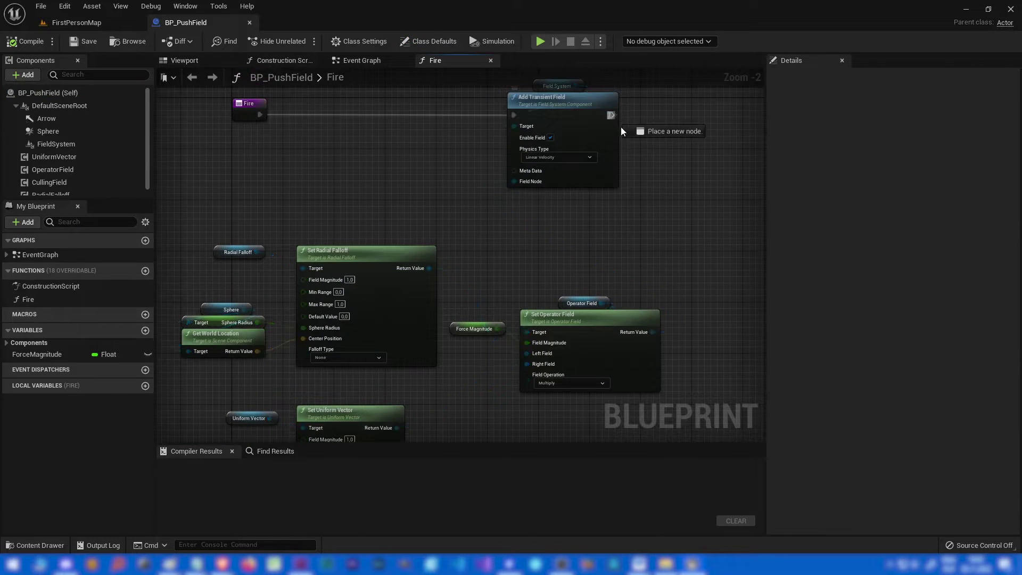
Add a Draw Debug Sphere node executed after Add Transient Field in the Fire function.
left_click_drag(666, 146, 666, 146)
type("draw shper")
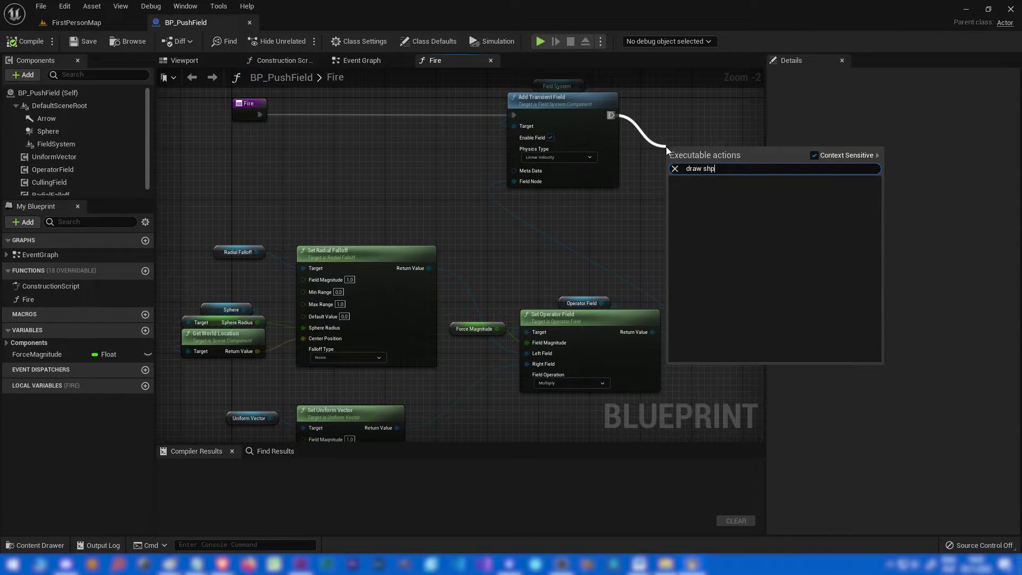
key("BackSpace")
key("BackSpace")
key("BackSpace")
key("BackSpace")
type("phere")
key("Return")
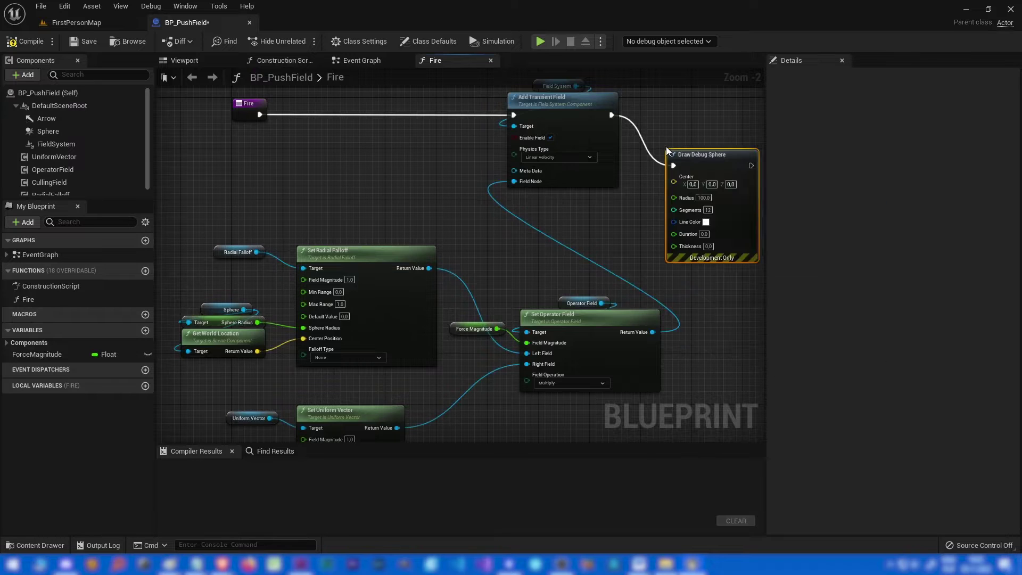
Connect the sphere's world location and radius to Draw Debug Sphere's Center and Radius, and set its duration to 2.0.
left_click_drag(666, 151, 667, 119)
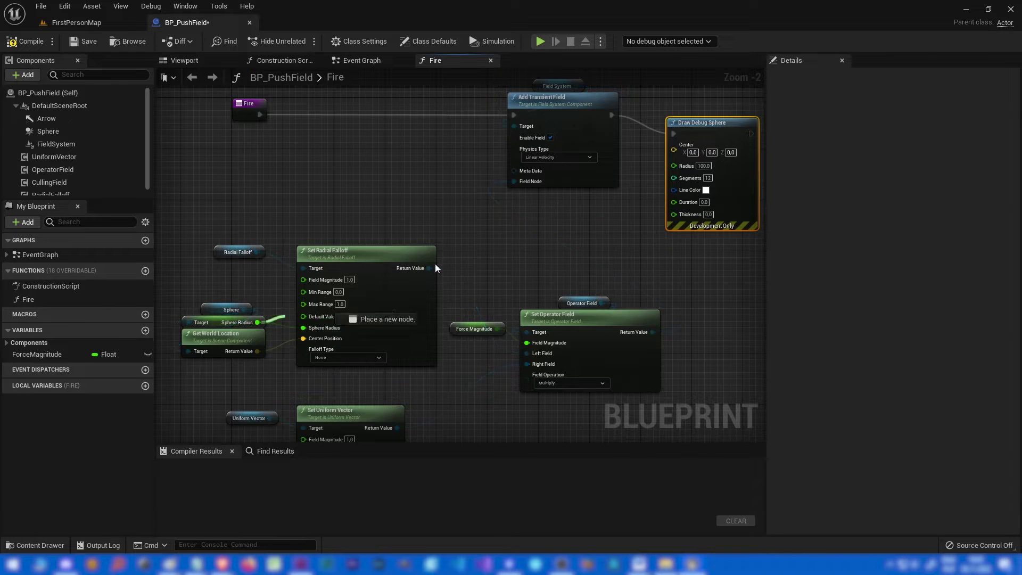
left_click_drag(682, 203, 685, 166)
mouse_move(258, 352)
left_mouse_down()
mouse_move(679, 142)
mouse_move(699, 143)
left_mouse_up()
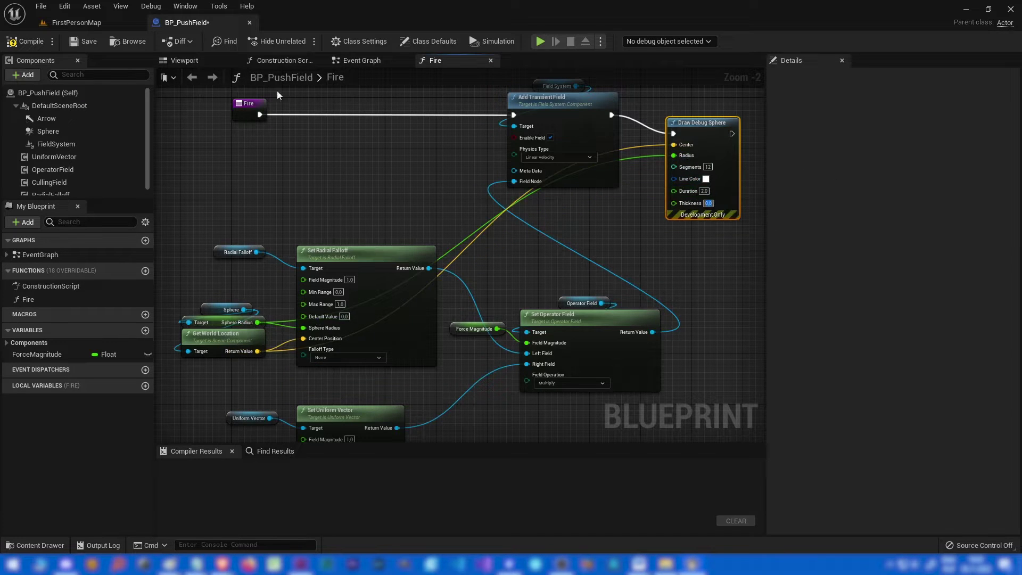
Play-test FirstPersonMap by shooting the barriers to inspect the debug spheres, and return to the push field blueprint.
left_click(70, 23)
left_click(235, 41)
left_click(470, 294)
left_click(470, 295)
key("w")
left_click(471, 295)
left_click(470, 294)
key("s")
left_click(470, 294)
left_click(470, 295)
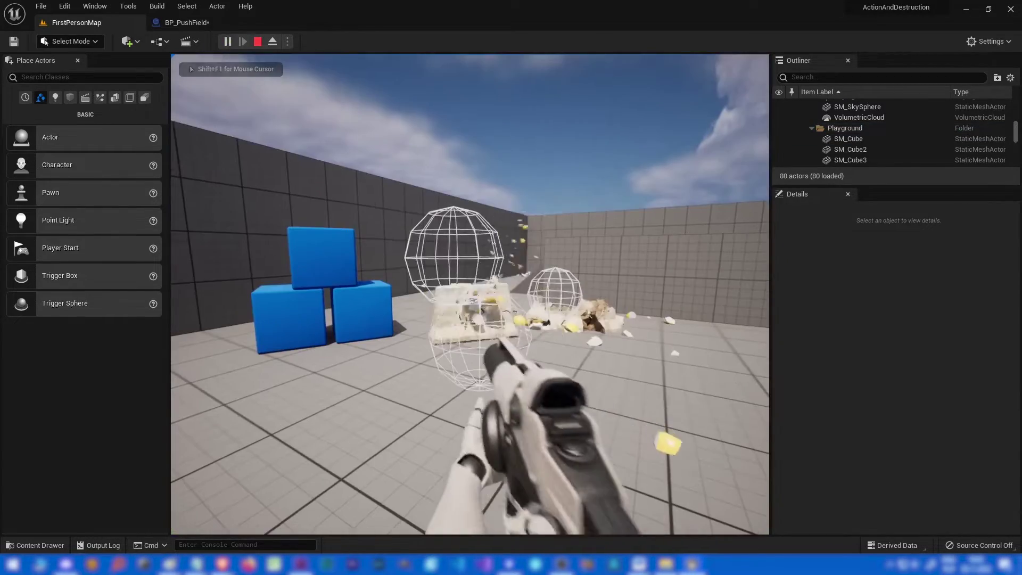
key("shift+F1")
key("Escape")
left_click(187, 22)
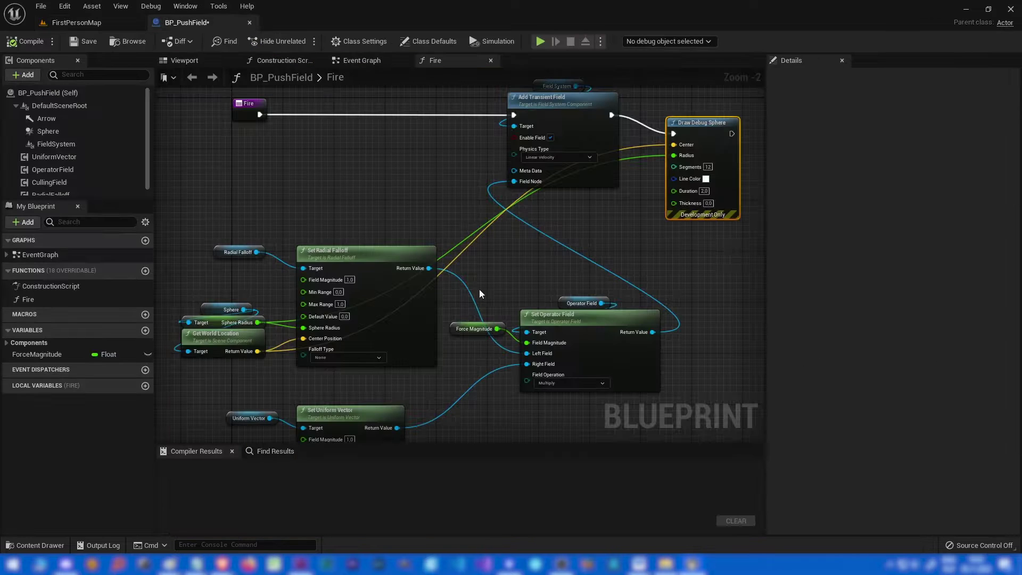
left_click_drag(303, 328, 222, 281, "ctrl")
left_click(263, 271)
scroll(333, 325, "up", 2)
left_click(351, 327)
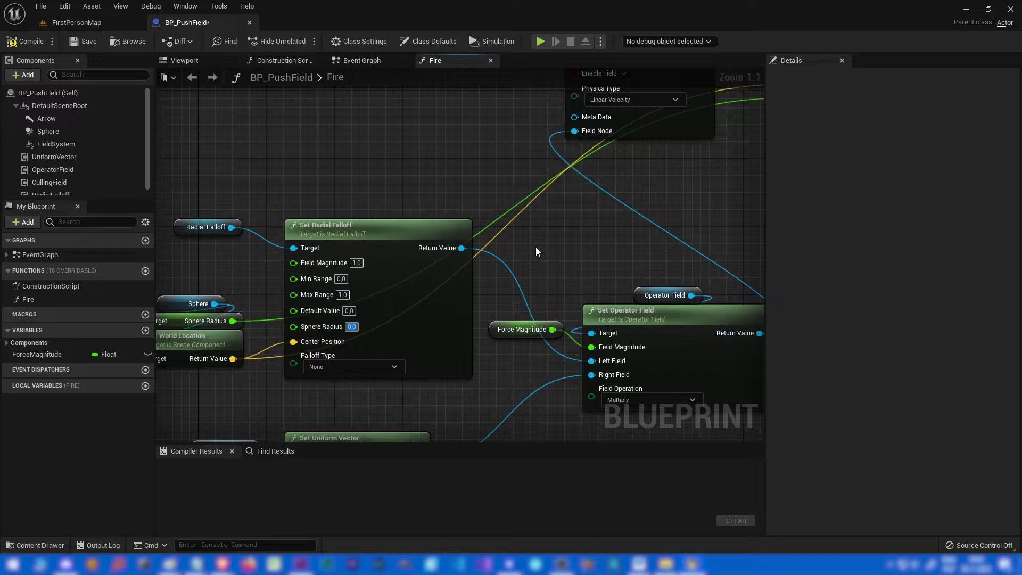
left_click(108, 27)
left_click(186, 23)
scroll(369, 318, "down", 2)
left_click_drag(285, 315, 331, 321)
Set the radius of the push field's Sphere component to 1000.
left_click(46, 195)
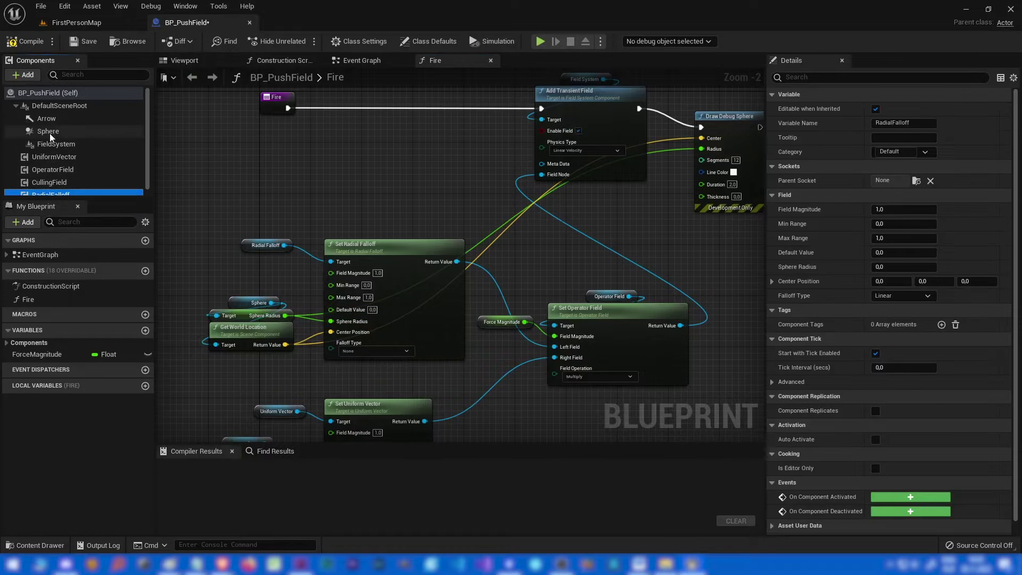
left_click(48, 131)
left_click(905, 281)
type("1000")
key("Return")
Play-test FirstPersonMap with the enlarged push field by shooting the barriers and brick walls, and end the play session.
left_click(80, 22)
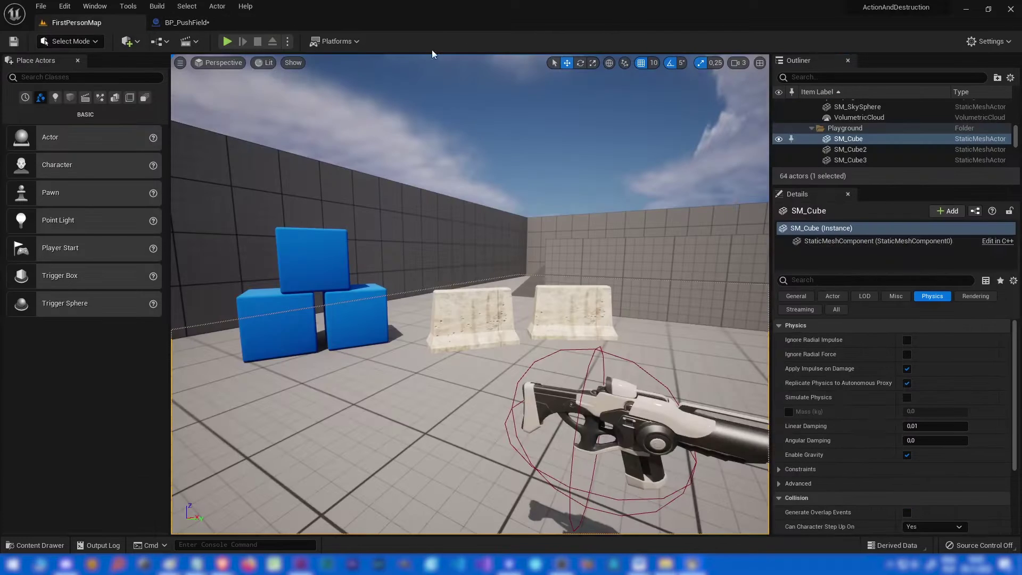
left_click(227, 41)
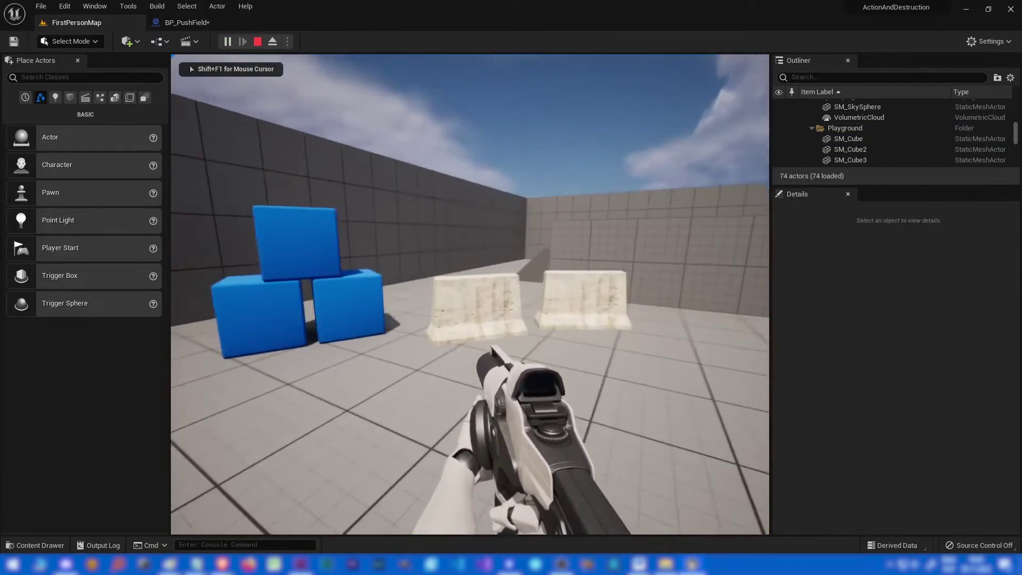
left_click(470, 295)
key("s")
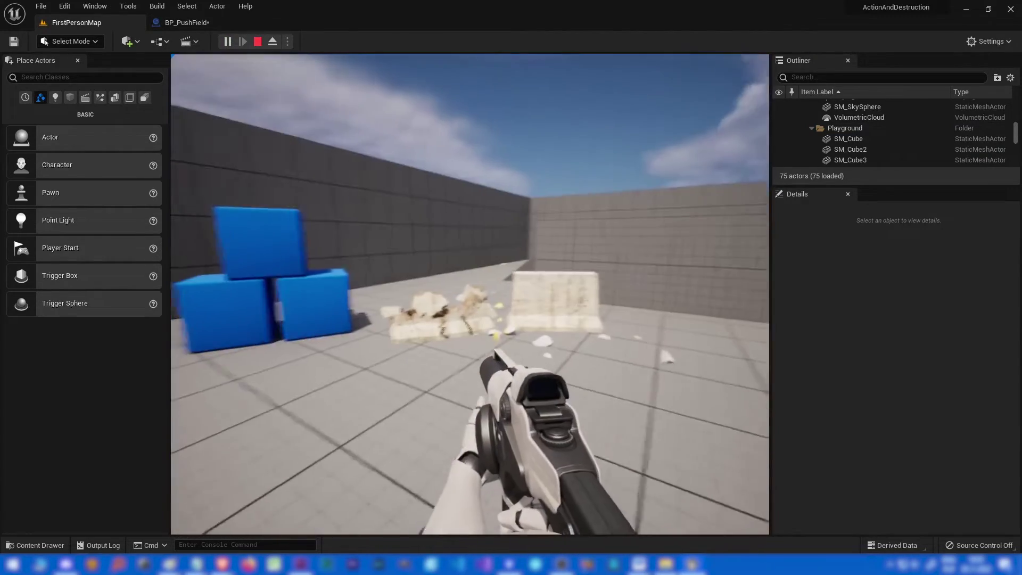
left_click(470, 294)
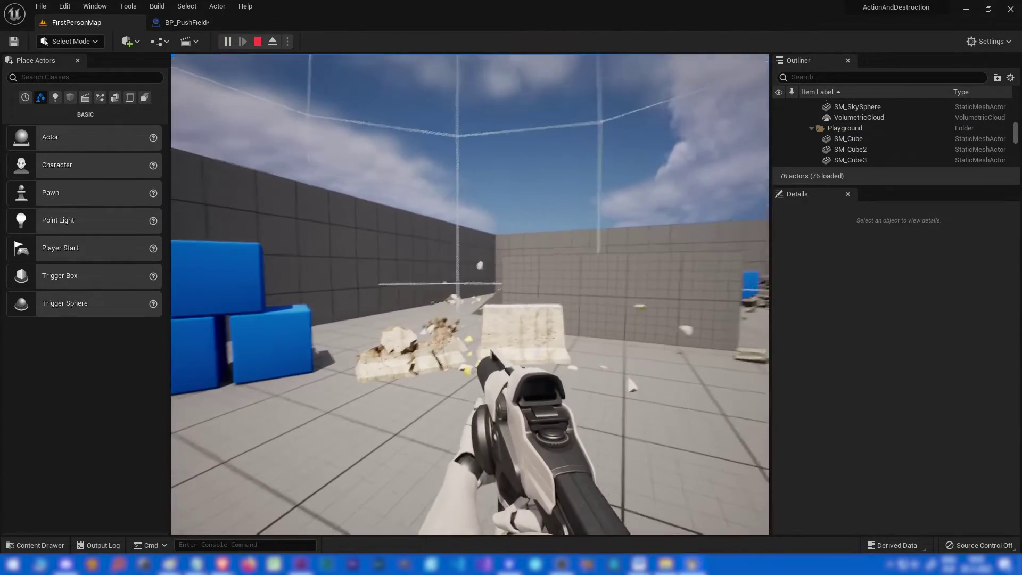
left_click(471, 295)
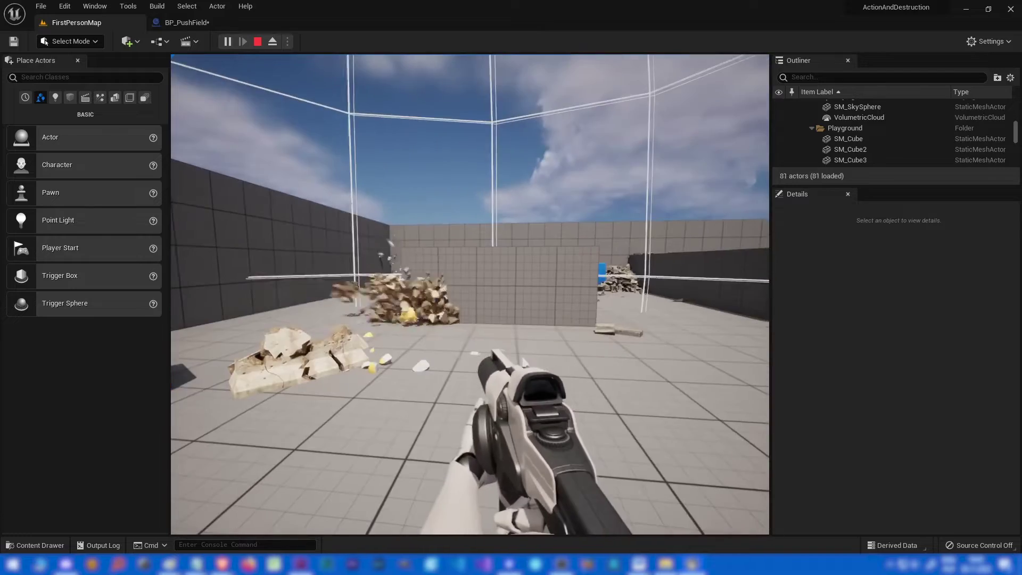
left_click(470, 295)
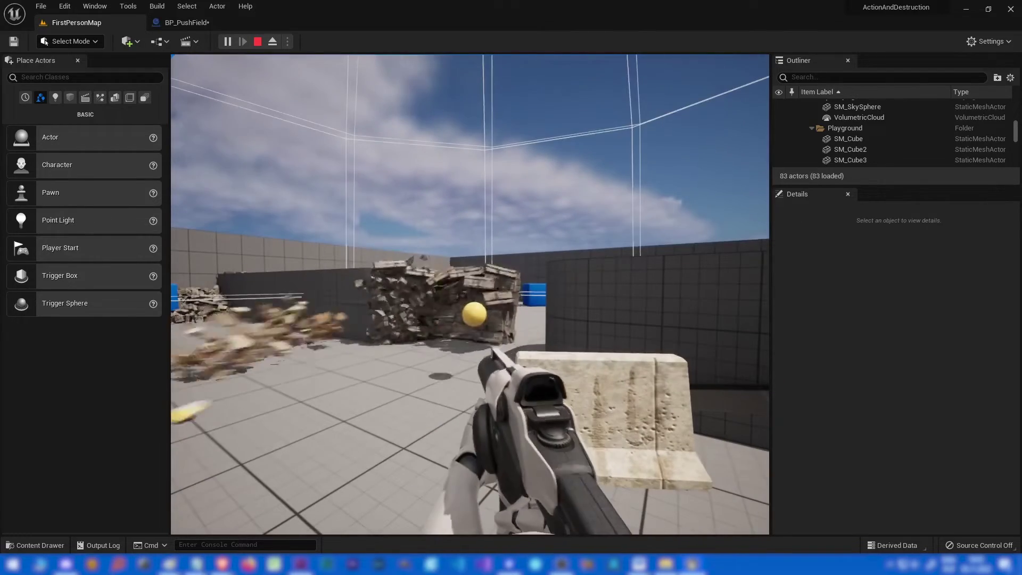
left_click(470, 295)
key("Escape")
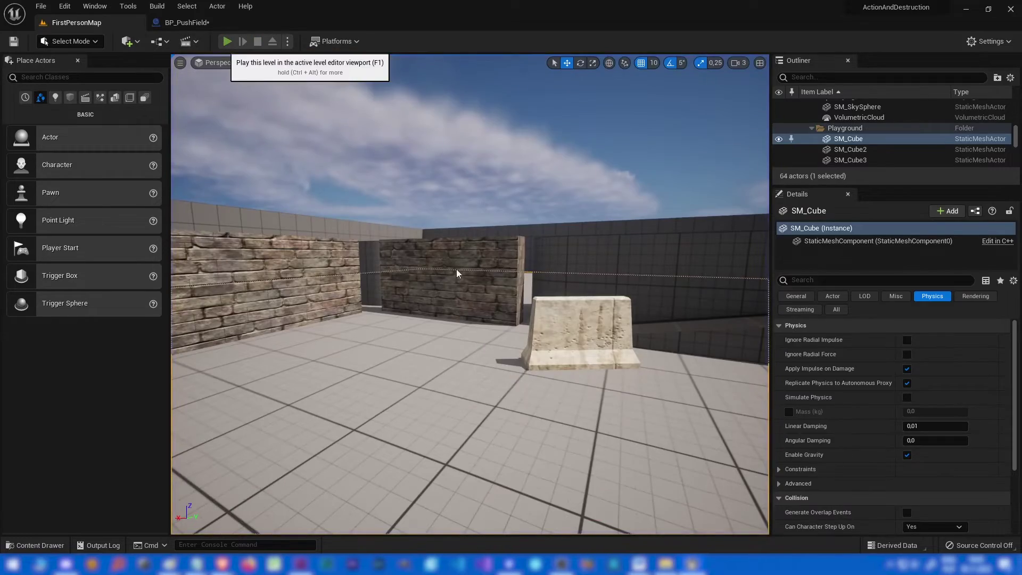
Restart the play test twice and shoot the brick walls to examine how far the large push field reaches.
left_click(228, 41)
left_click(471, 294)
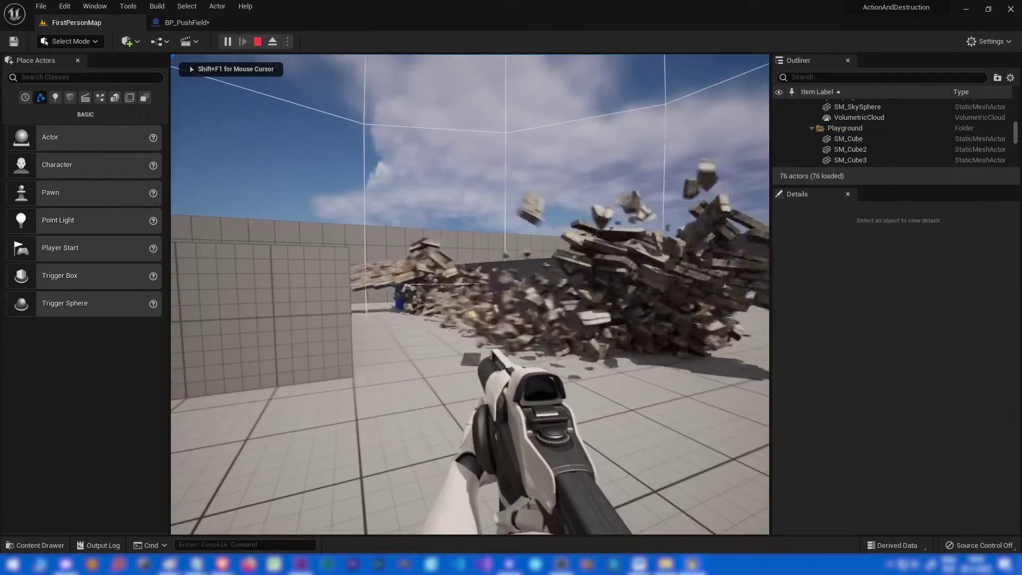
key("Escape")
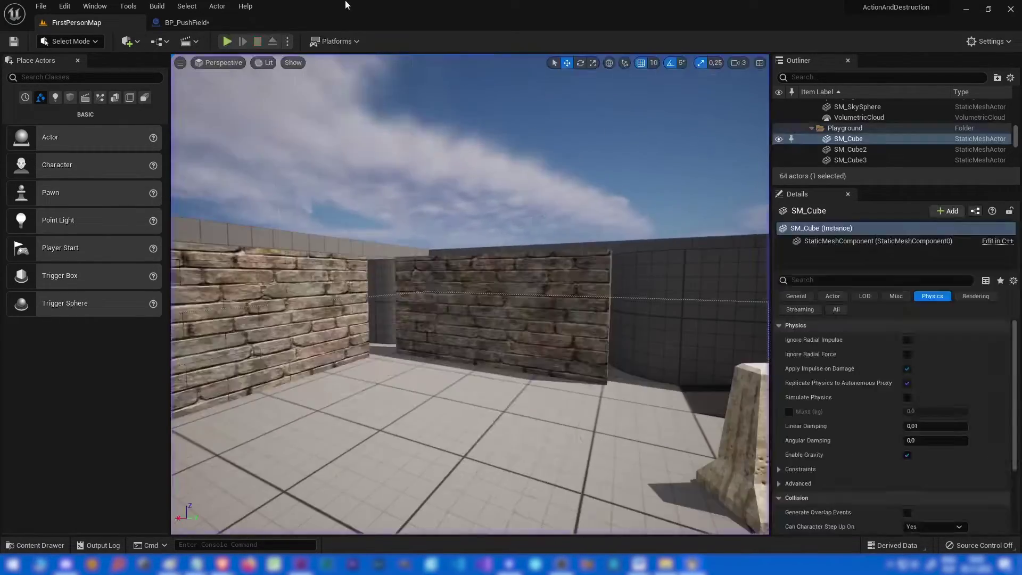
left_click(234, 43)
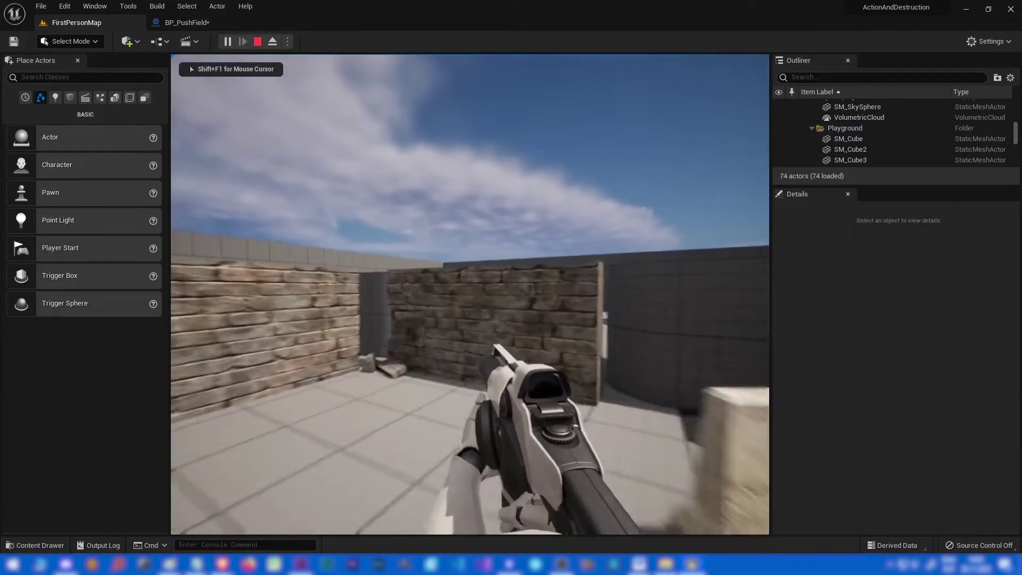
left_click(471, 294)
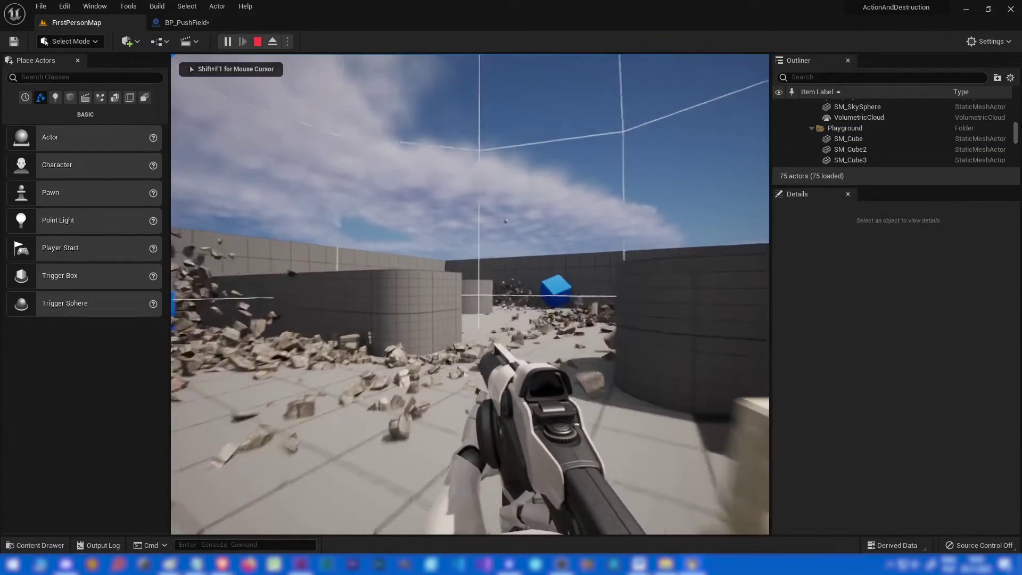
key("Escape")
Return to the push field blueprint and set the Sphere component's radius to 25.
left_click(179, 23)
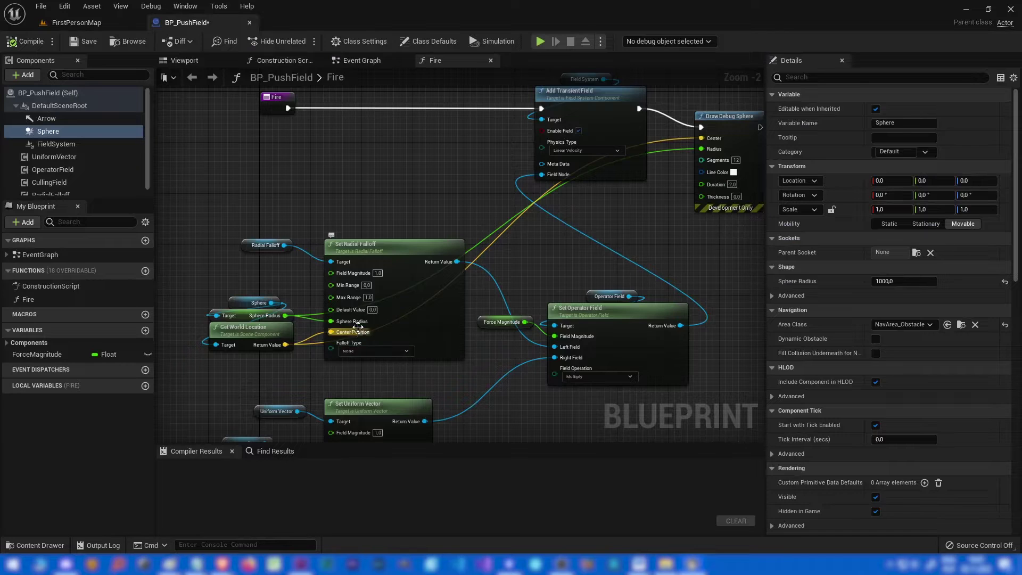
scroll(343, 315, "up", 1)
scroll(357, 365, "down", 2)
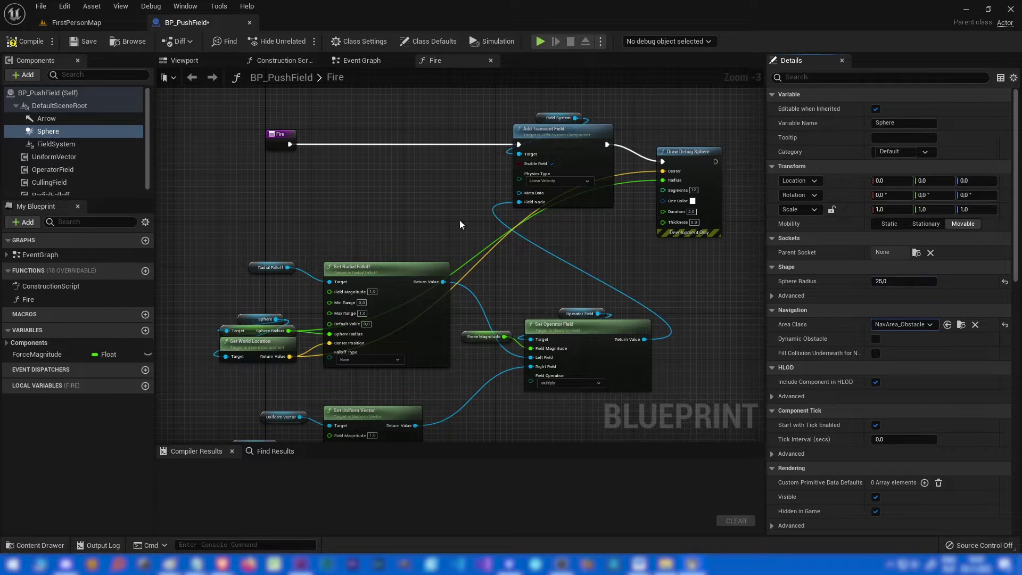
Delete the Draw Debug Sphere node from the Fire function.
right_click_drag(458, 257, 410, 243)
left_click(655, 173)
mouse_move(522, 284)
right_mouse_down()
mouse_move(576, 275)
mouse_move(509, 259)
right_mouse_up()
key("Delete")
Add another Culling Field component to the push field blueprint and select the original culling field.
right_click_drag(644, 284, 566, 266)
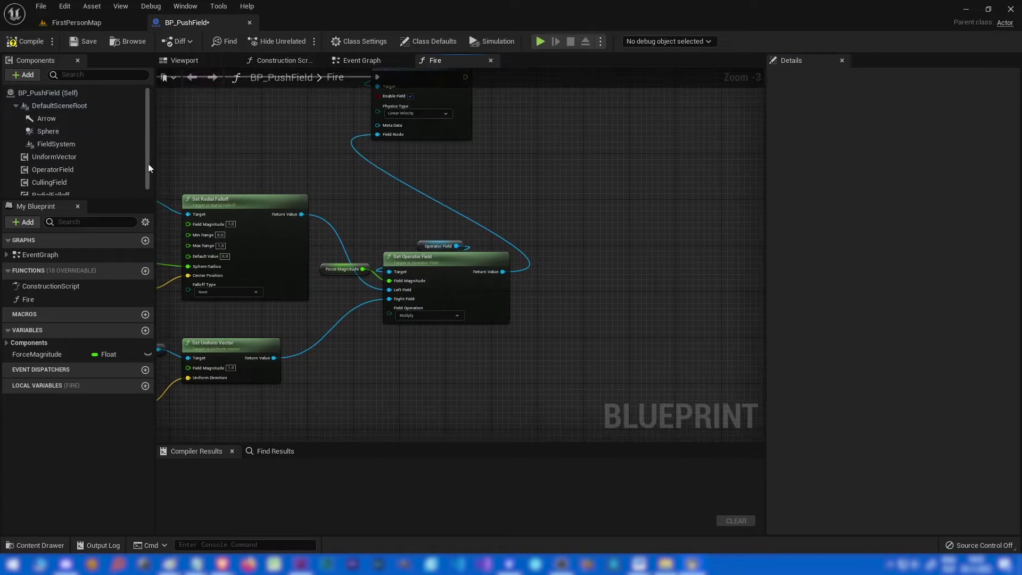
left_click(24, 75)
type("cull")
left_click(35, 108)
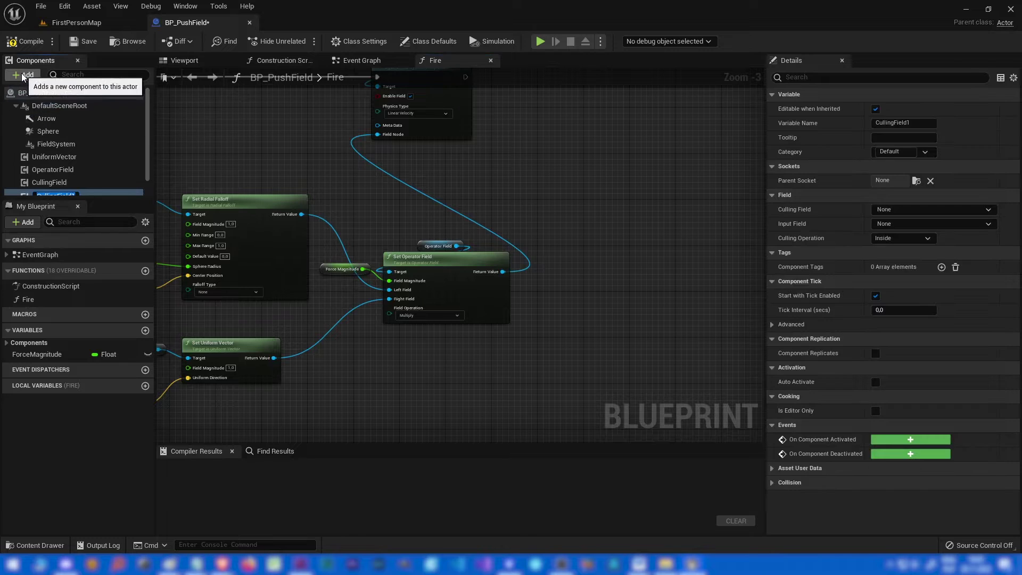
scroll(57, 153, "down", 2)
left_click(69, 163)
Add a second Radial Falloff component to the push field blueprint.
left_click(24, 75)
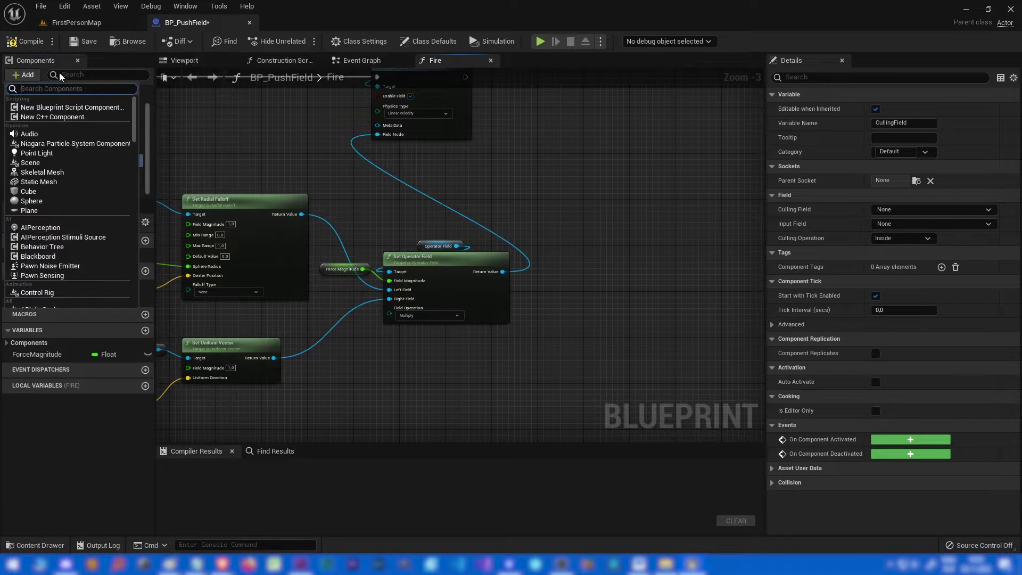
type("rad")
left_click(40, 107)
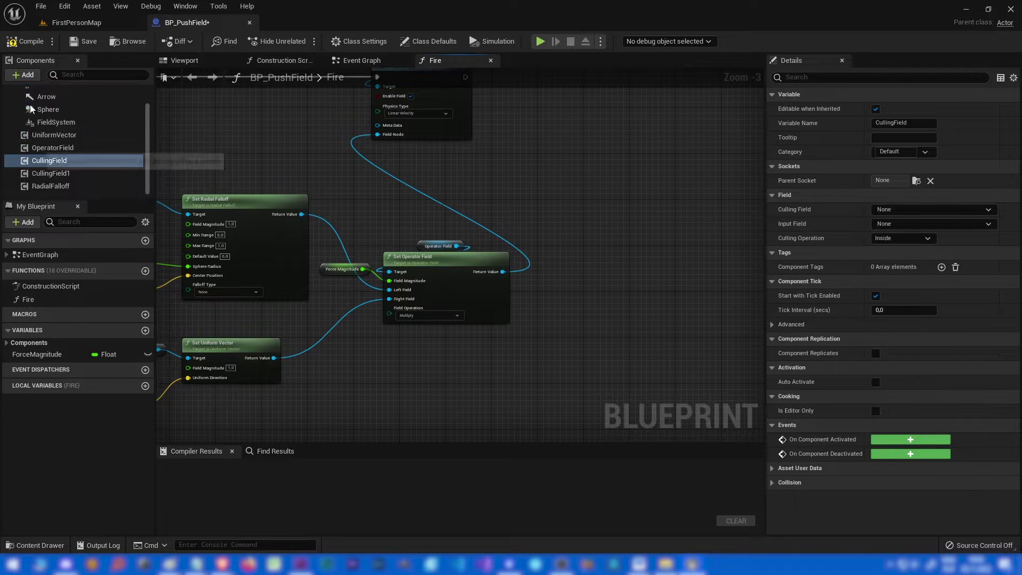
Delete the duplicate Culling Field component.
left_click(60, 177)
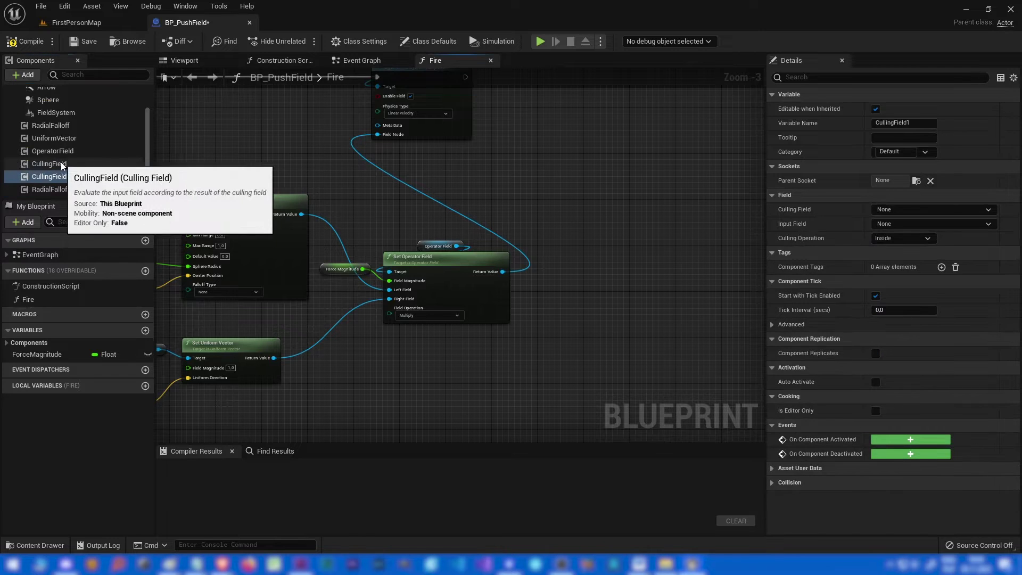
key("Delete")
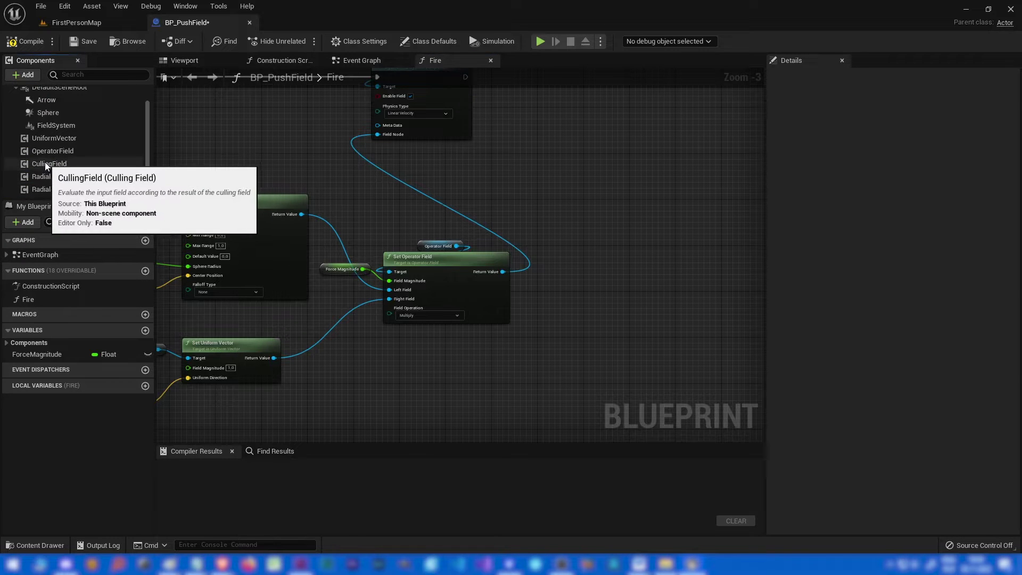
Place a reference to the CullingField component in the Fire graph and add a Set Culling Field node from it.
left_click_drag(49, 165, 741, 259)
left_click_drag(599, 273, 592, 241)
type("set c")
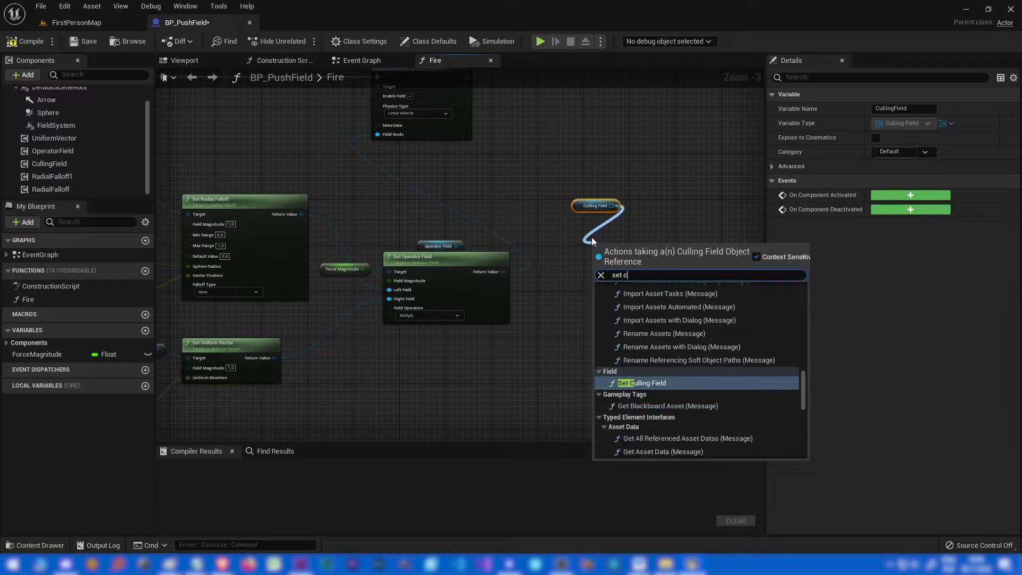
type("ull")
key("Return")
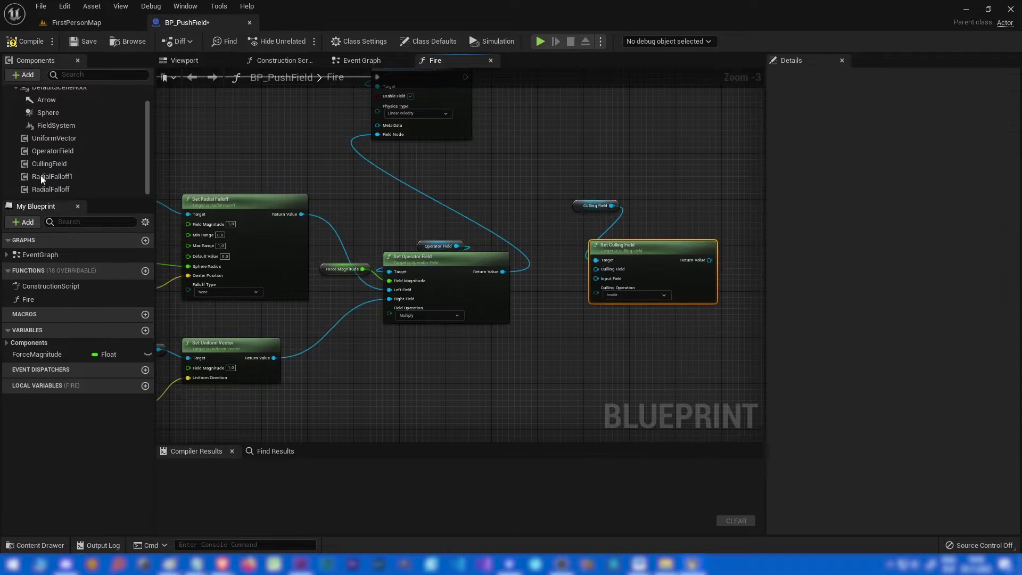
Place a RadialFalloff1 reference, duplicate the Set Radial Falloff node, and wire the sphere's radius and world location into the copy.
left_click_drag(473, 269, 434, 352)
right_click_drag(323, 327, 299, 232)
left_click(319, 279)
key("ctrl+c")
key("ctrl+v")
left_click_drag(515, 355, 468, 310)
right_click_drag(234, 267, 379, 275)
left_click_drag(280, 197, 587, 386)
left_click_drag(282, 223, 586, 400)
Connect RadialFalloff1 as the copied Set Radial Falloff node's target and its return value to Set Culling Field's Culling Field input.
scroll(591, 396, "up", 4)
right_click_drag(495, 229, 331, 228)
left_click_drag(331, 228, 543, 271)
right_click_drag(549, 298, 497, 335)
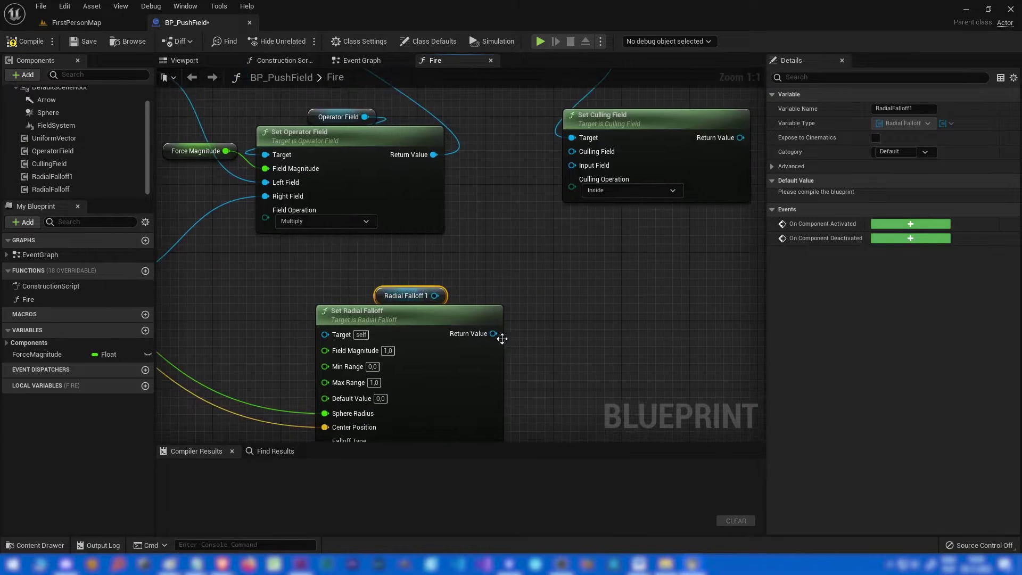
left_click_drag(494, 333, 599, 132)
left_click_drag(581, 167, 580, 163)
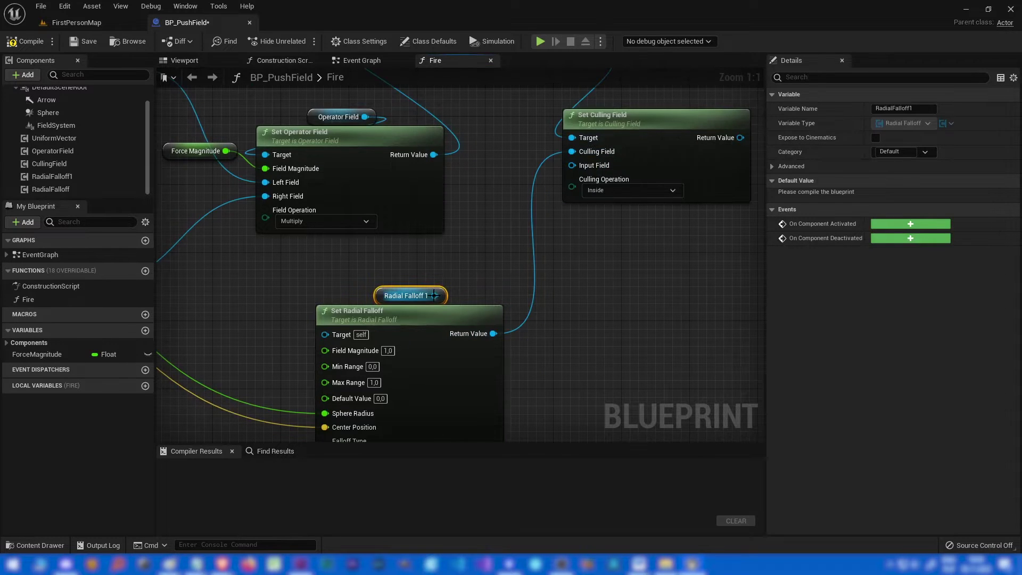
left_click_drag(435, 296, 346, 337)
right_click_drag(360, 295, 403, 334)
left_click_drag(403, 333, 492, 380)
right_click_drag(441, 412, 446, 324)
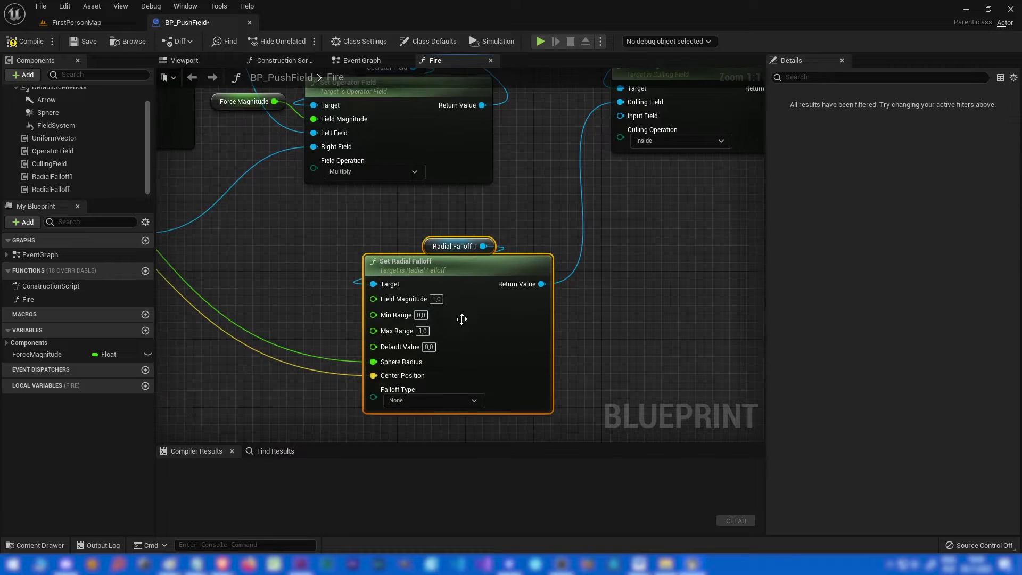
Connect the Set Operator Field node's return value to the Input Field of Set Culling Field.
right_click_drag(402, 238, 389, 313)
scroll(390, 299, "down", 2)
right_click_drag(390, 269, 481, 299)
right_click_drag(344, 350, 265, 368)
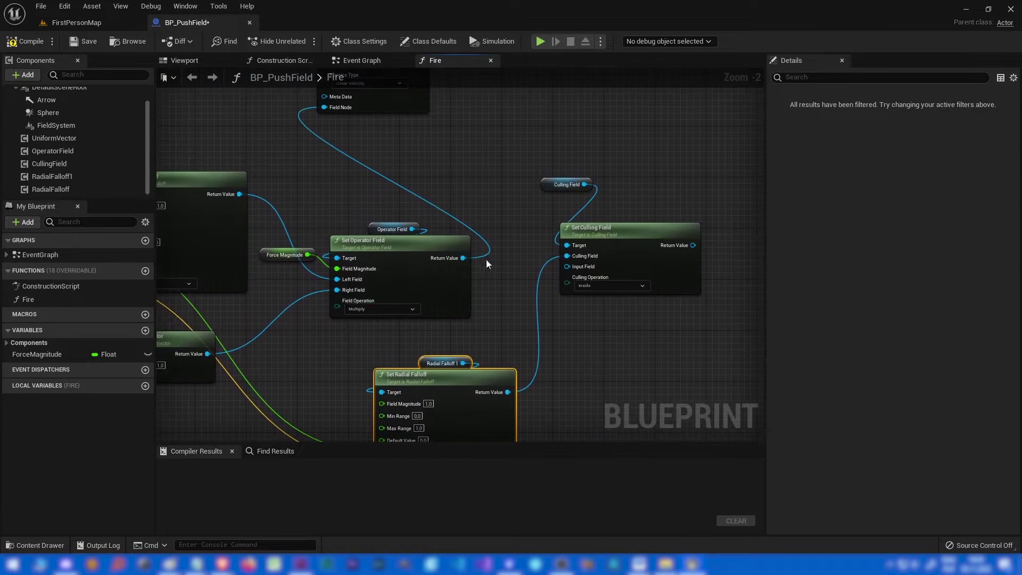
right_click_drag(573, 264, 505, 316)
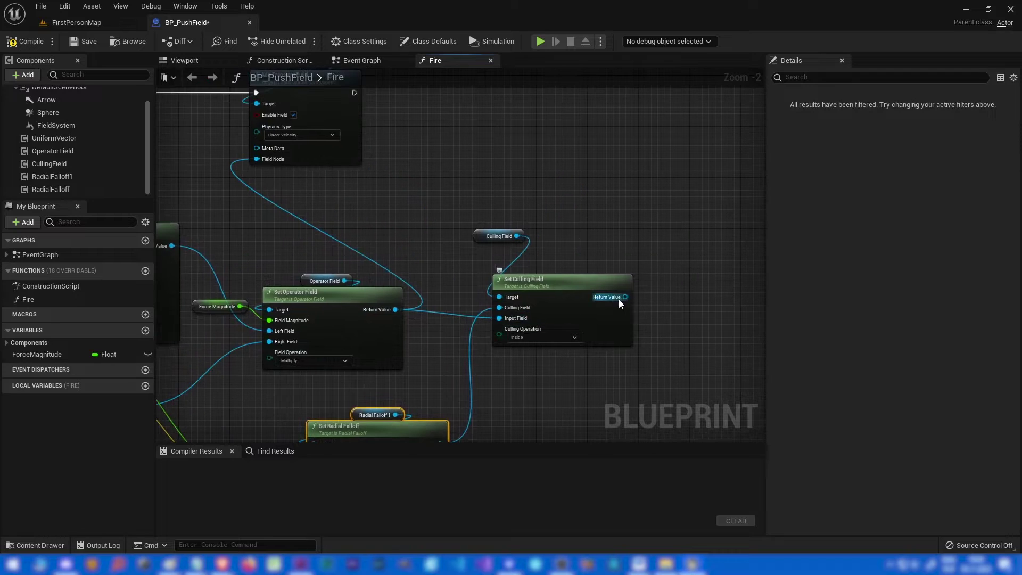
Connect Set Culling Field's return value to the transient field node's Field Node input, tidy the surrounding nodes, and compile BP_PushField.
left_click_drag(625, 297, 257, 158)
left_click(534, 278)
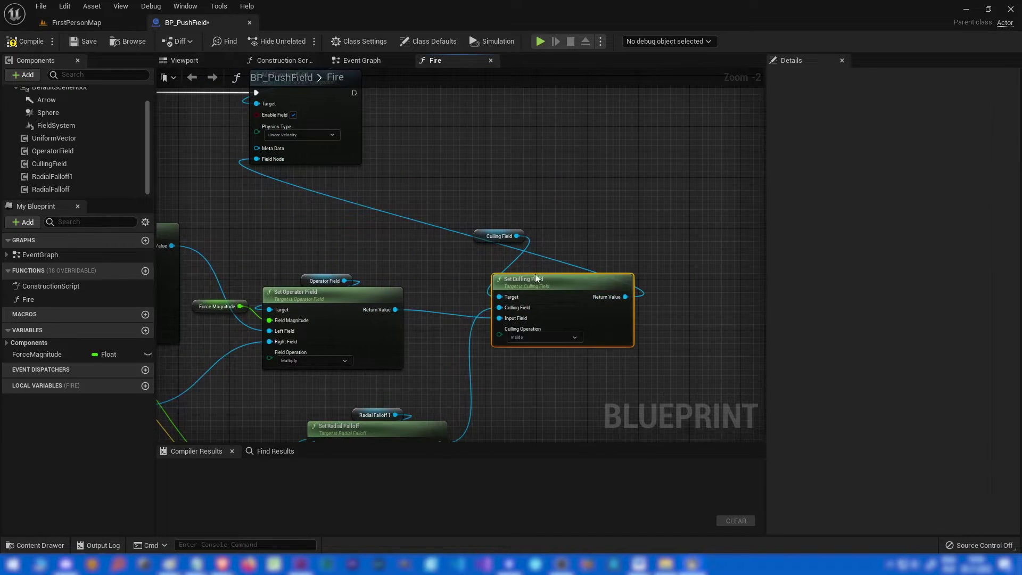
left_click(479, 242)
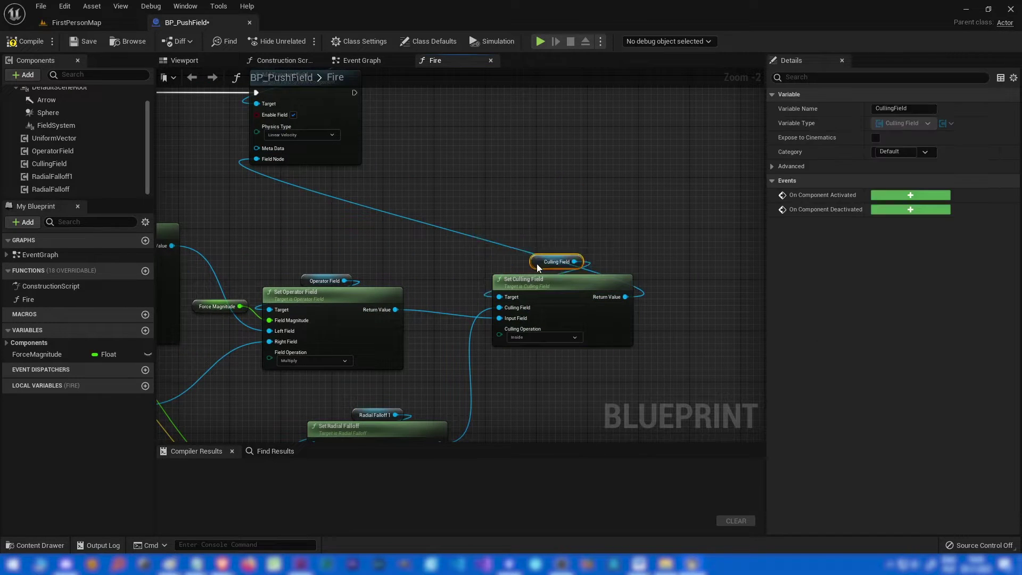
left_click_drag(549, 378, 573, 268)
left_click_drag(575, 292, 536, 305)
right_click_drag(484, 399, 511, 318)
left_click_drag(362, 302, 361, 301)
left_click_drag(424, 365, 399, 345)
right_click_drag(490, 364, 589, 321)
left_click_drag(499, 330, 493, 341)
left_click(352, 242)
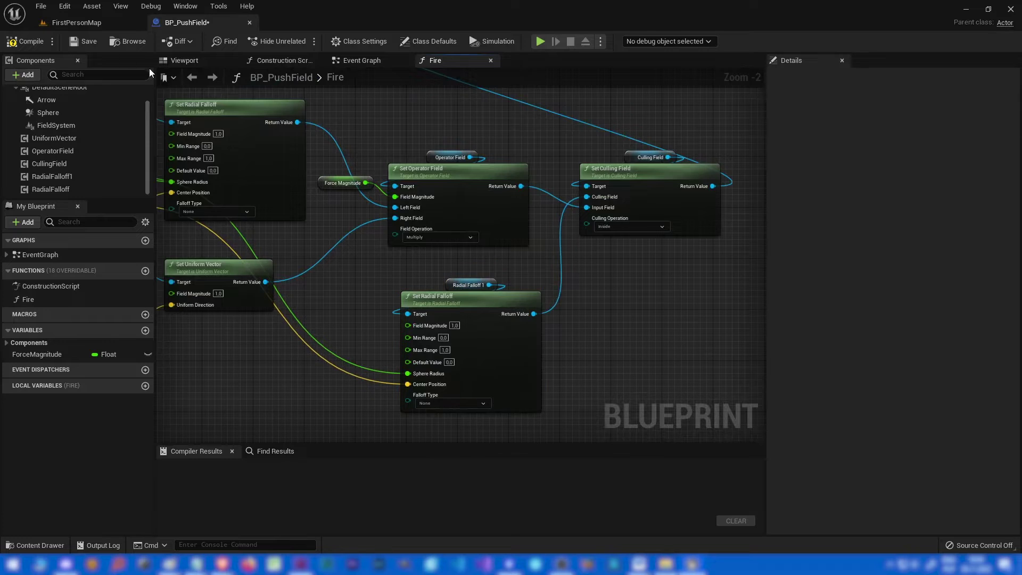
left_click(31, 41)
Play FirstPersonMap, fire the weapon to test the push field, and stop the session.
left_click(77, 23)
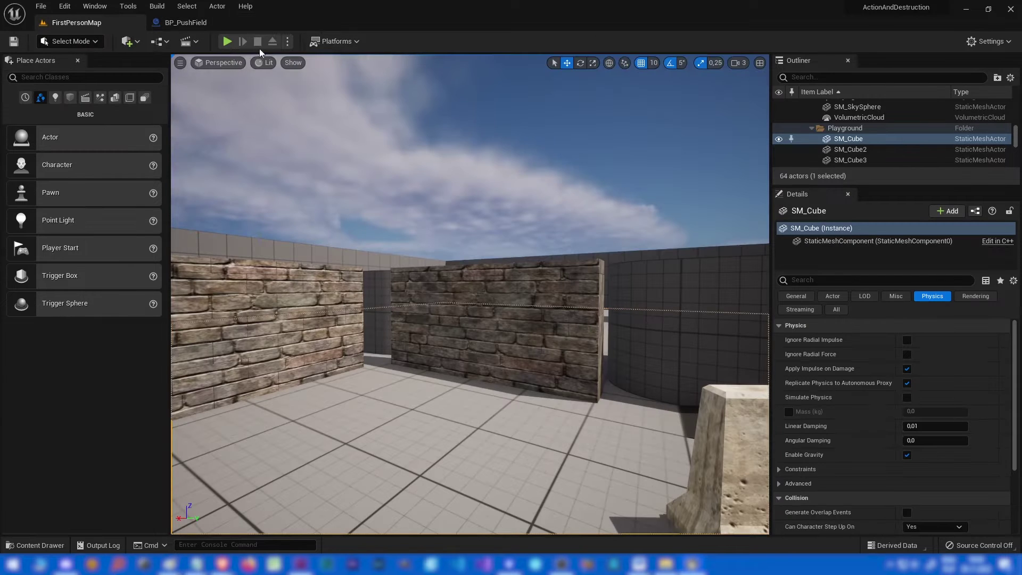
left_click(227, 42)
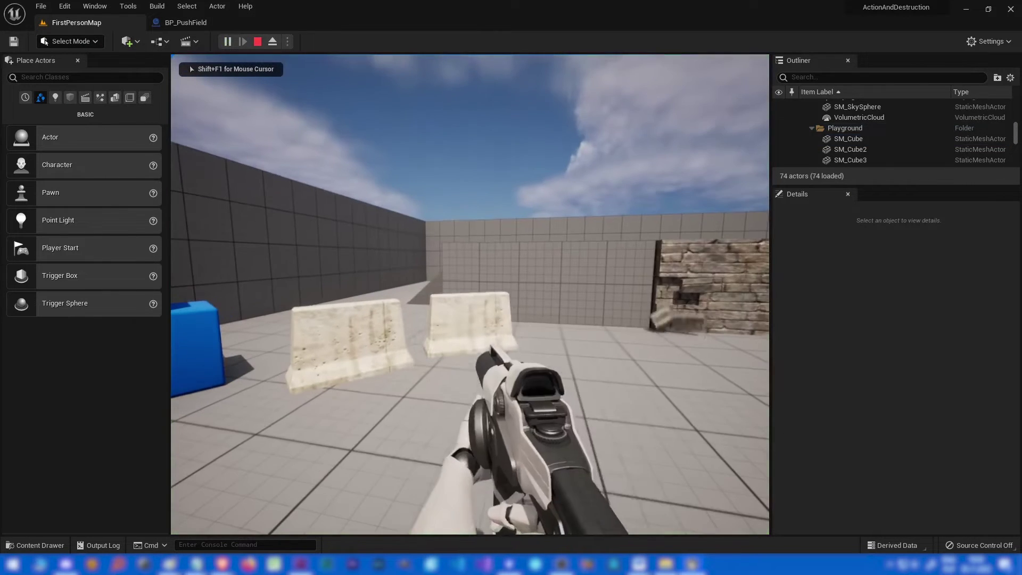
left_click(471, 294)
key("Escape")
Set the Culling Operation of the Set Culling Field node in BP_PushField to Outside and compile the blueprint.
left_click(173, 21)
right_click_drag(441, 265, 614, 281)
right_click_drag(393, 298, 523, 283)
right_click_drag(442, 307, 340, 419)
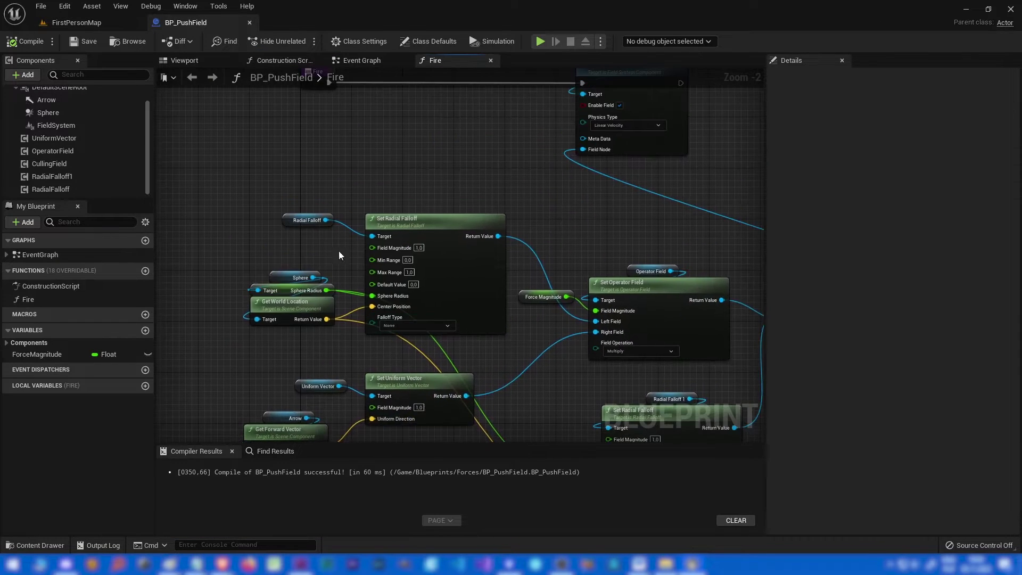
right_click_drag(501, 354, 299, 360)
right_click_drag(641, 346, 633, 276)
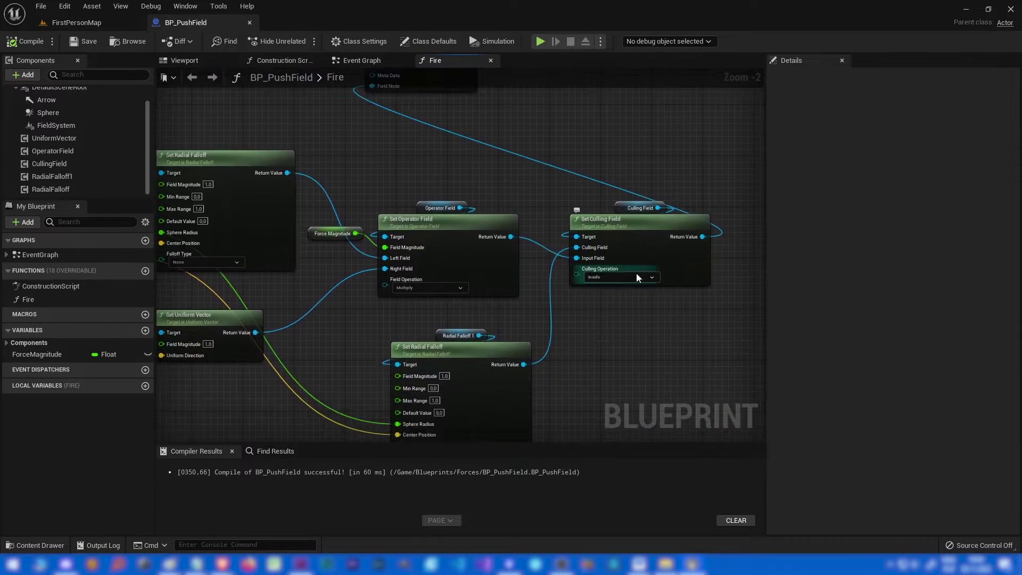
scroll(625, 276, "up", 2)
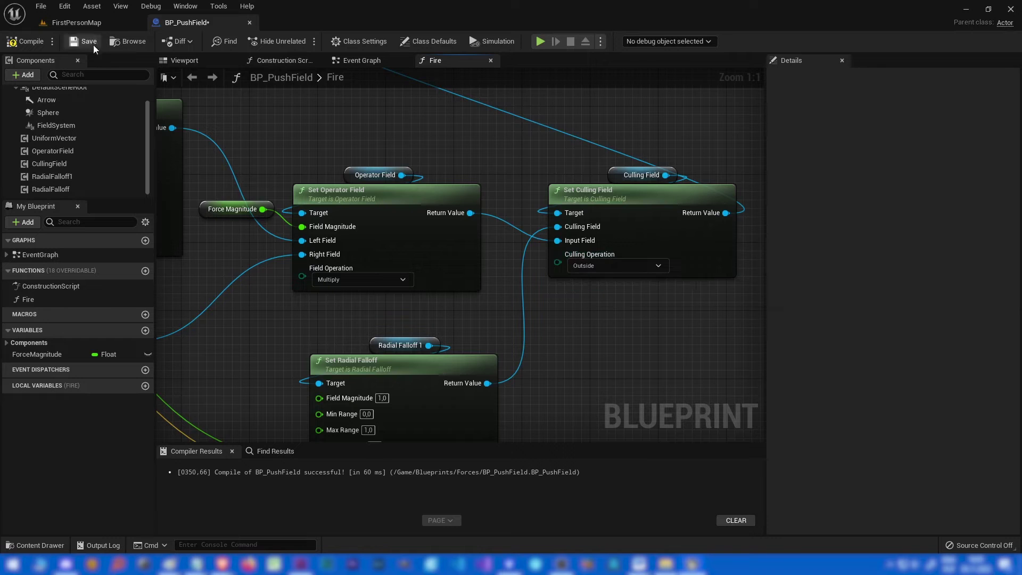
left_click(25, 41)
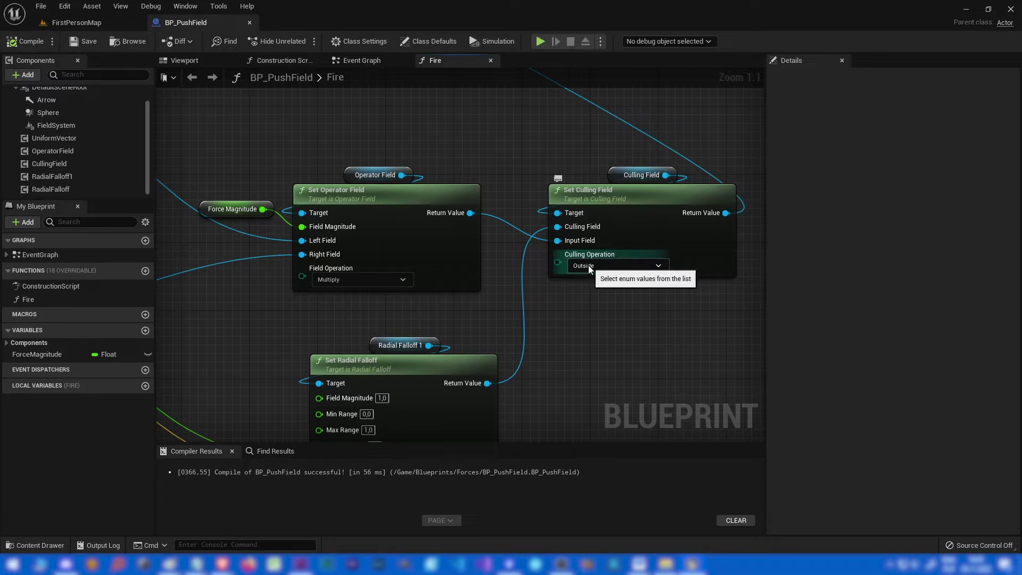
Play FirstPersonMap and fire repeatedly at the concrete barriers and brick walls to test the culled push field, then stop playing.
left_click(76, 22)
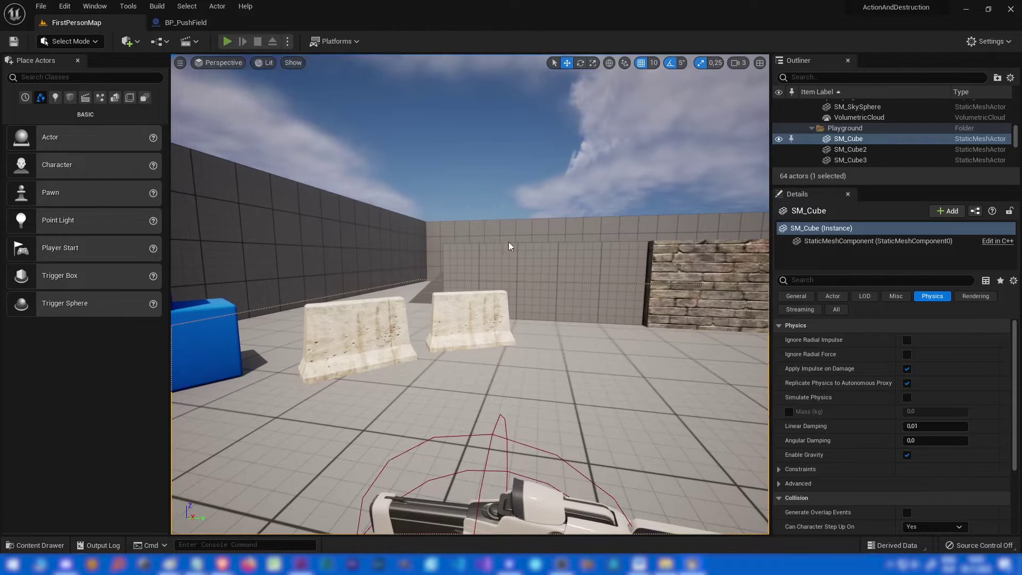
key("alt+p")
left_click(470, 295)
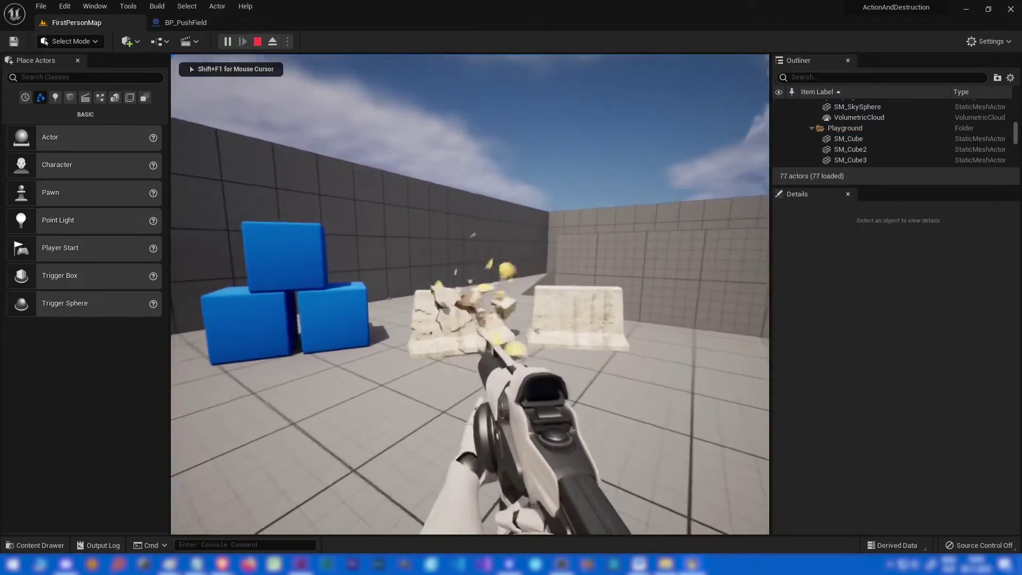
left_click(470, 295)
left_click(470, 295)
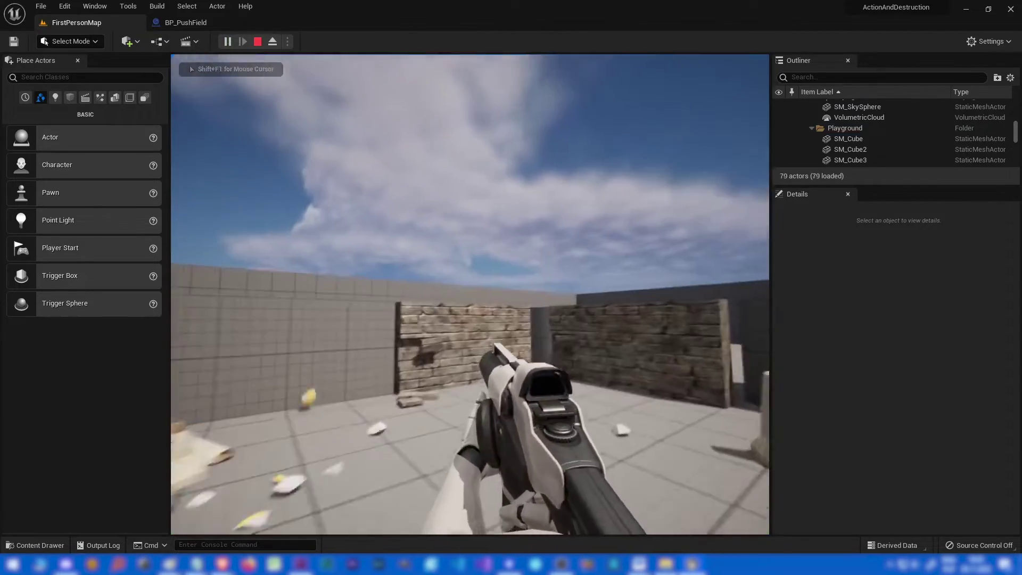
left_click(471, 295)
left_click(470, 295)
left_click(471, 295)
left_click(470, 295)
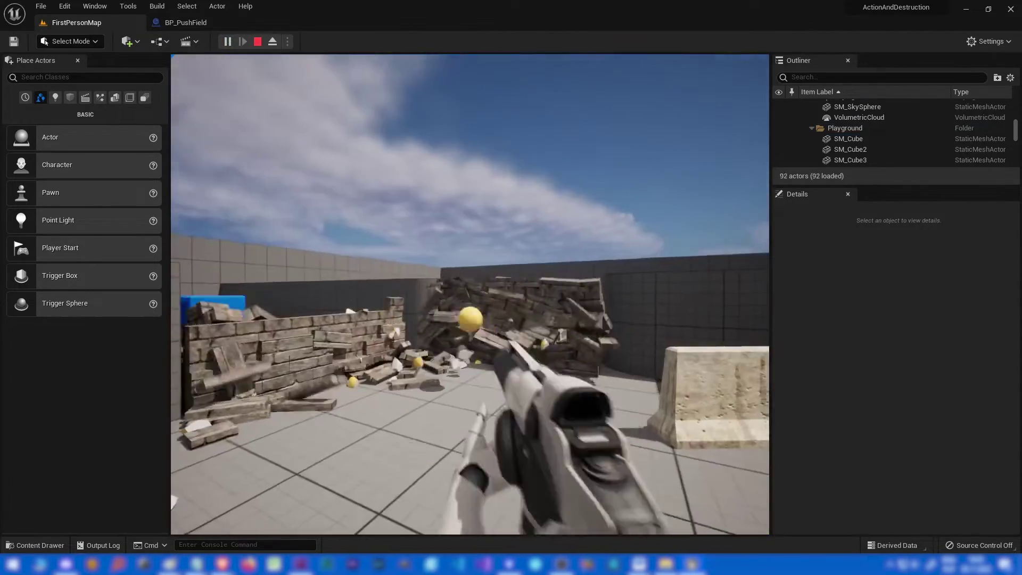
left_click(470, 294)
left_click(470, 295)
left_click(470, 294)
left_click(470, 294)
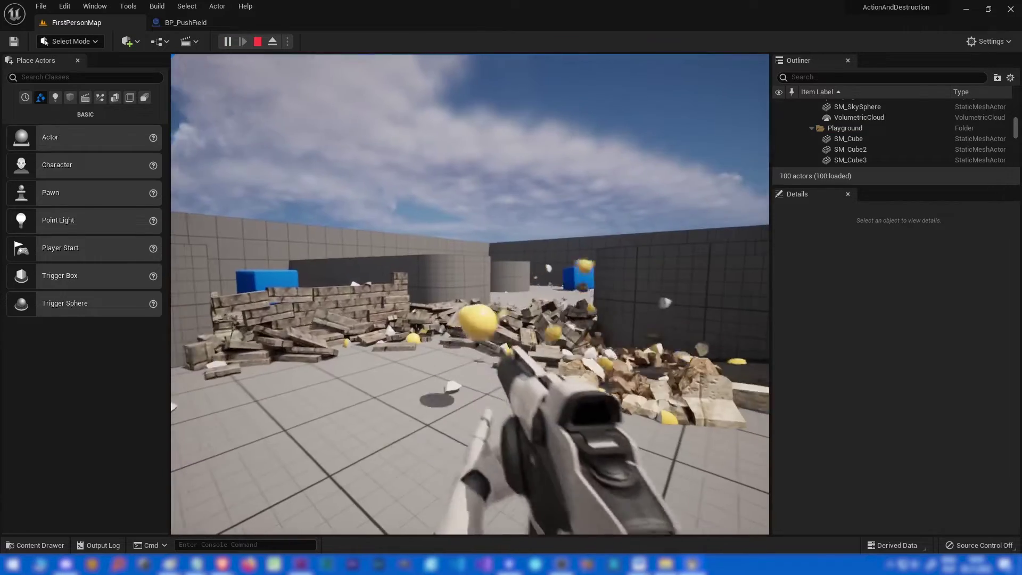
key("Escape")
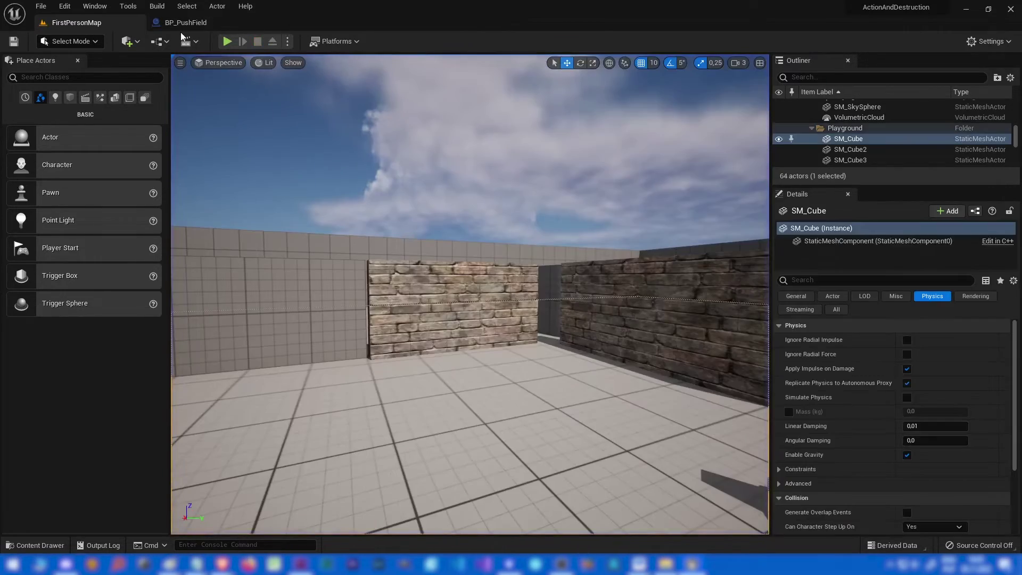
Review the complete Fire graph in BP_PushField and close the blueprint.
left_click(184, 22)
scroll(447, 312, "down", 3)
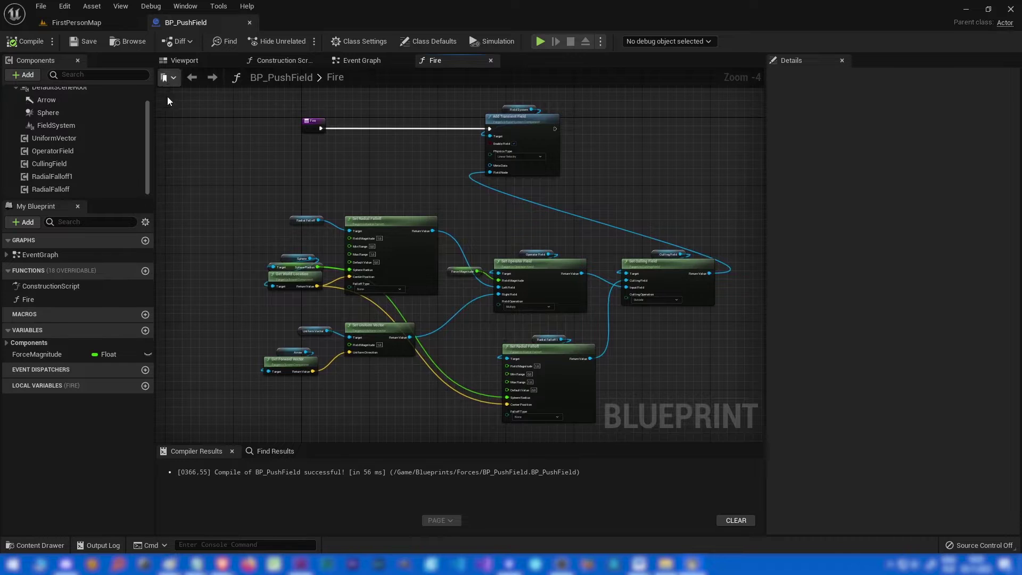
scroll(167, 110, "up", 4)
left_click(249, 22)
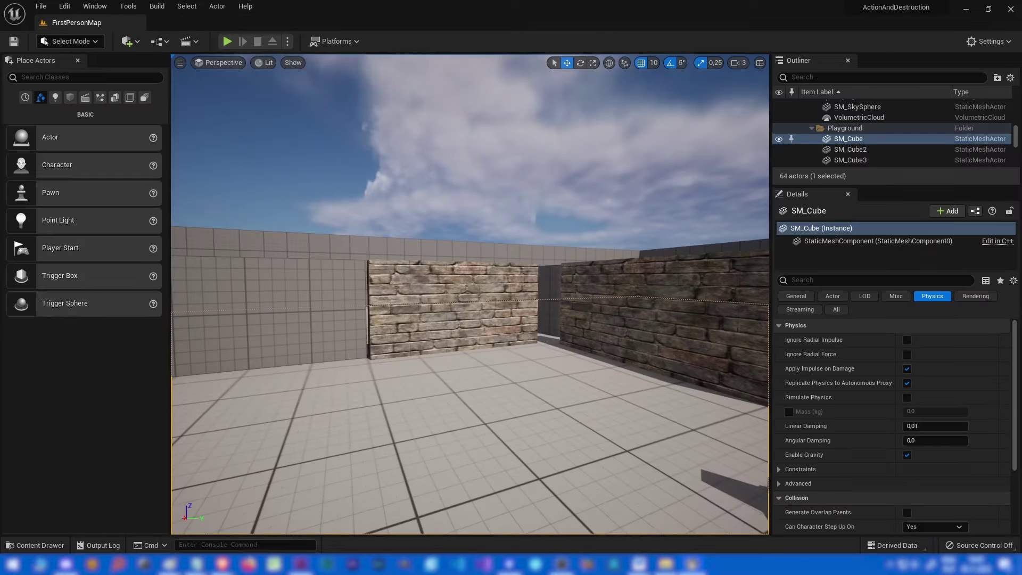
Create a new folder named Maps in the project's Content folder.
key("s")
mouse_move(383, 355)
right_mouse_down()
mouse_move(407, 369)
mouse_move(392, 371)
right_mouse_up()
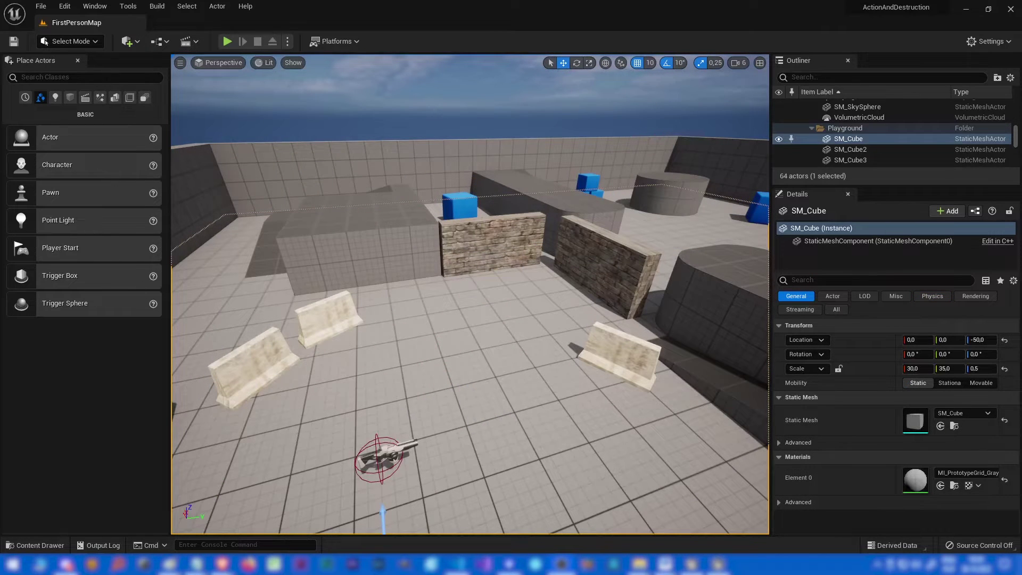
right_click_drag(383, 359, 382, 359)
key("ctrl+space")
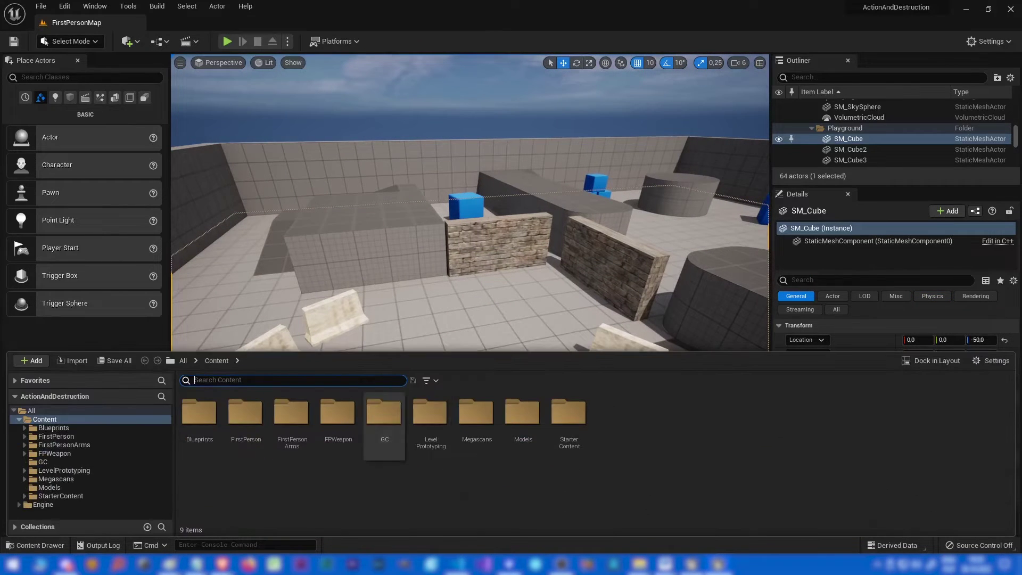
right_click(360, 469)
left_click(376, 162)
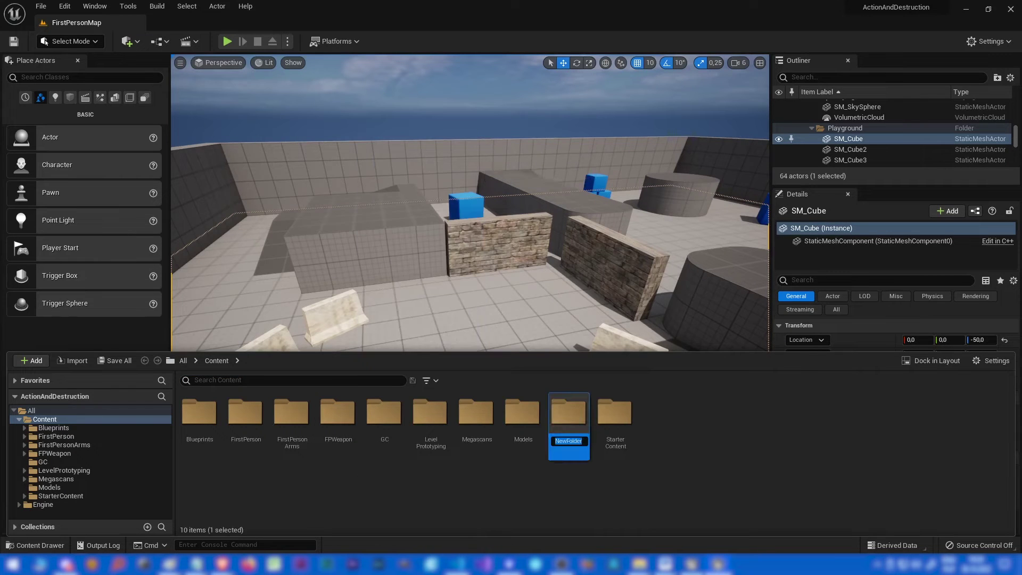
type("Maps")
key("Return")
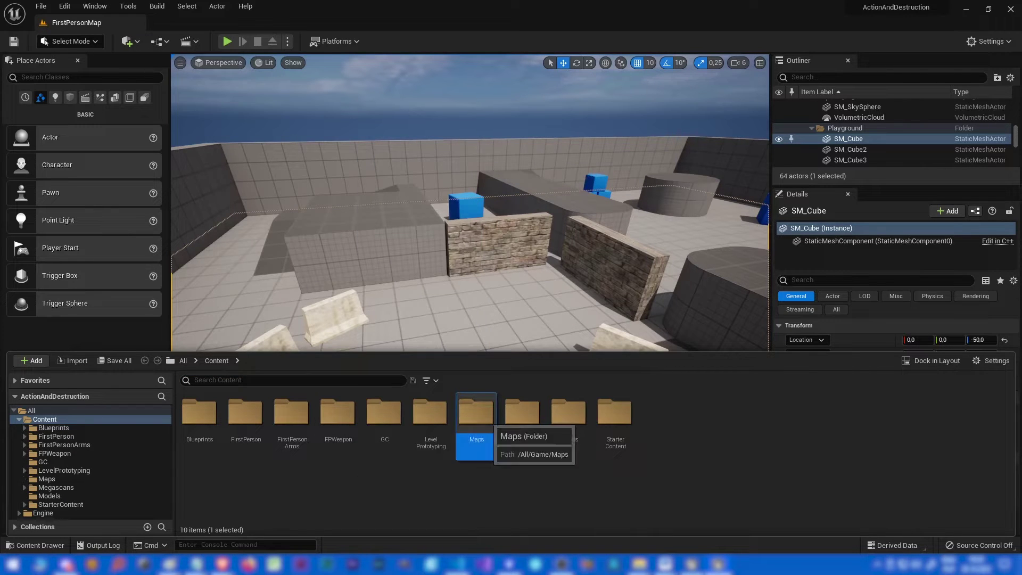
Copy the Minimal_Default level from StarterContent's Maps folder into Content's Maps folder and rename the copy DesertMap.
double_click(475, 414)
left_click(60, 505)
double_click(383, 420)
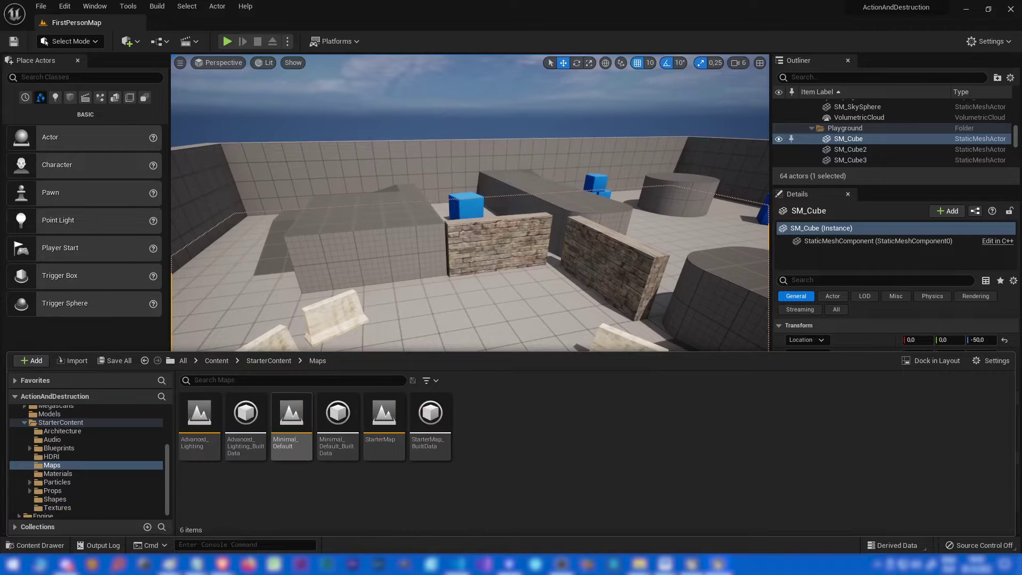
left_click_drag(291, 420, 64, 450)
left_click(80, 477)
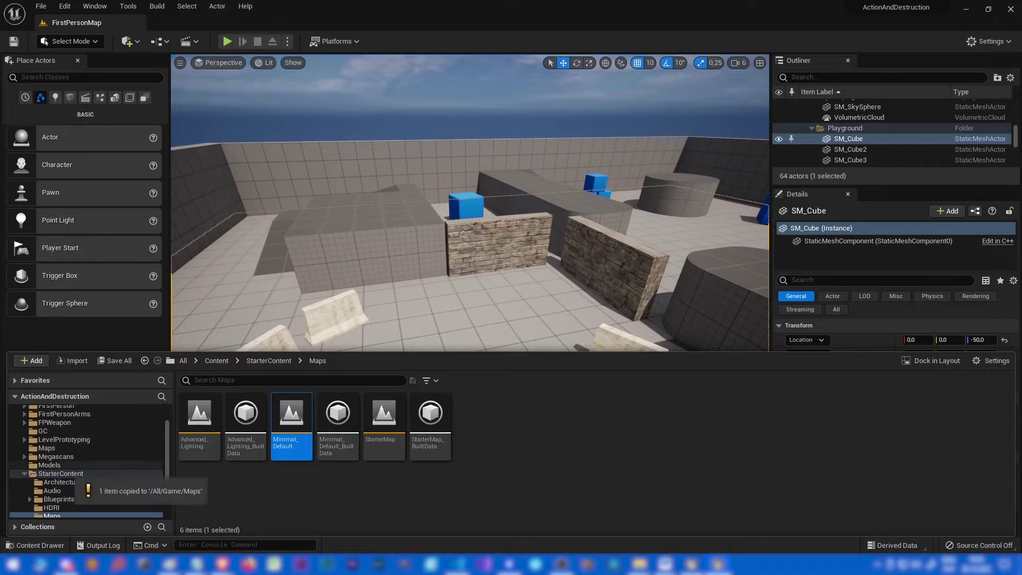
left_click(47, 448)
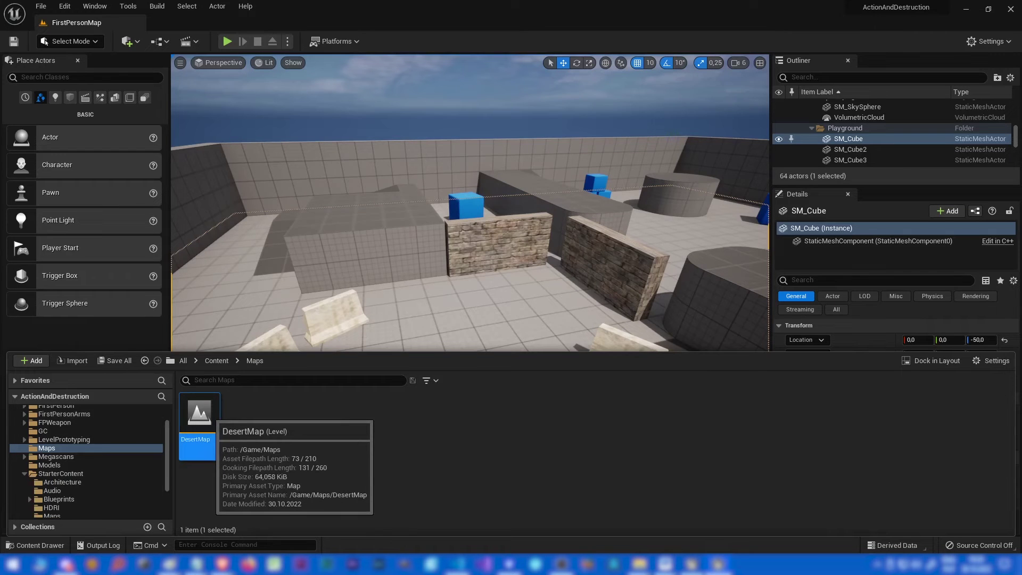
Open DesertMap and delete the table, the object on it, and both chairs.
double_click(200, 415)
left_click(472, 271)
key("Delete")
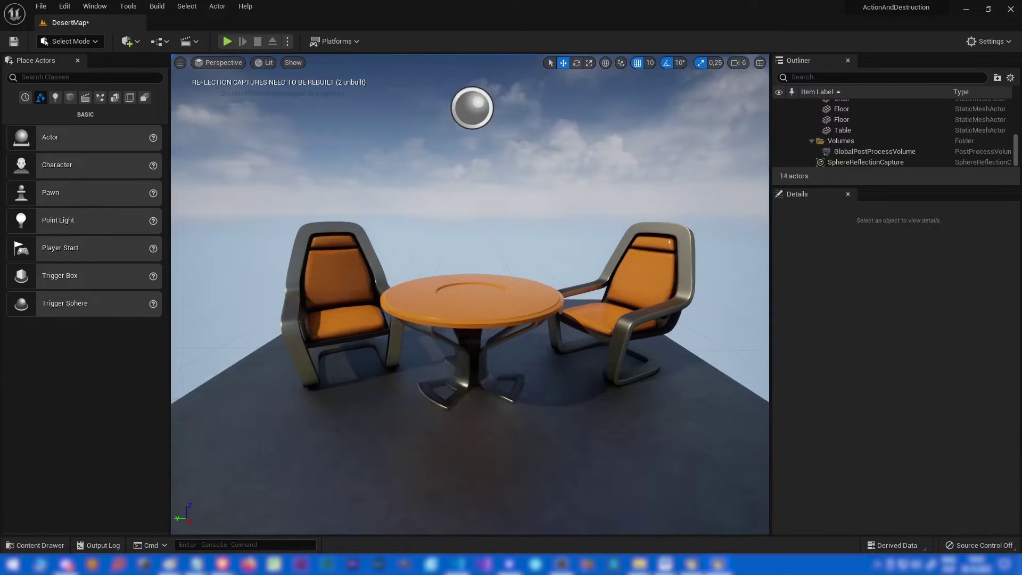
left_click(472, 307)
key("Delete")
left_click(341, 287)
key("Delete")
left_click(636, 287)
key("Delete")
Delete both Floor meshes from DesertMap.
left_click(586, 362)
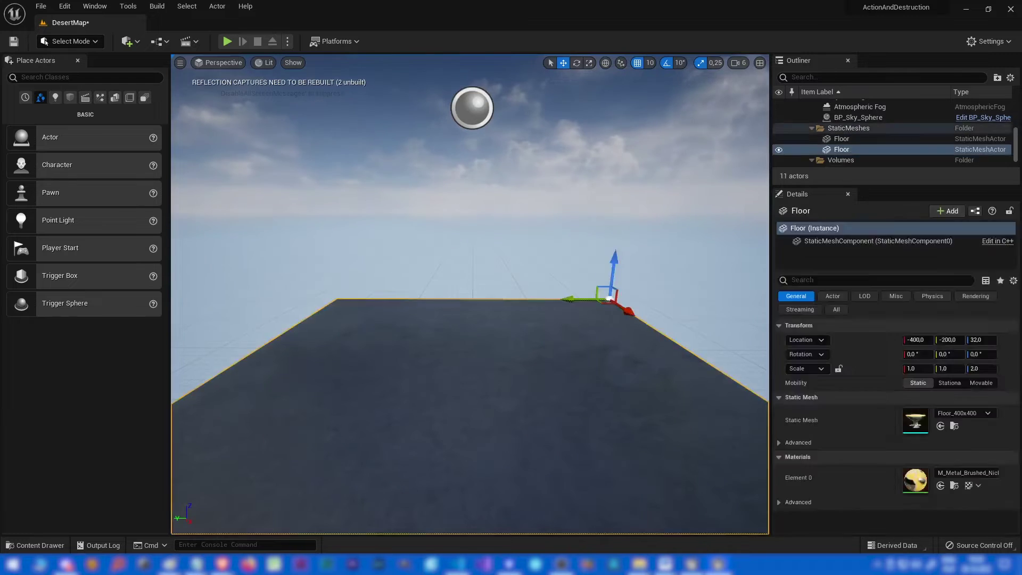
key("Delete")
key("s")
right_click_drag(586, 362, 448, 379)
left_click(468, 383)
key("Delete")
Switch to Landscape mode and set the new landscape's section size to 31×31 quads.
left_click(71, 41)
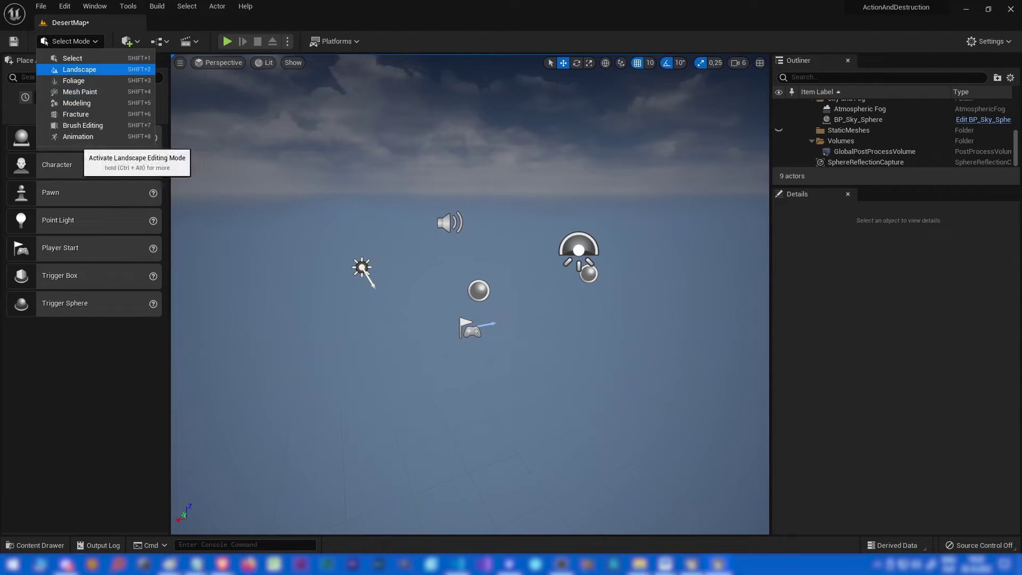
left_click(79, 70)
key("s")
right_click_drag(372, 256, 467, 290)
key("s")
scroll(470, 295, "down", 2)
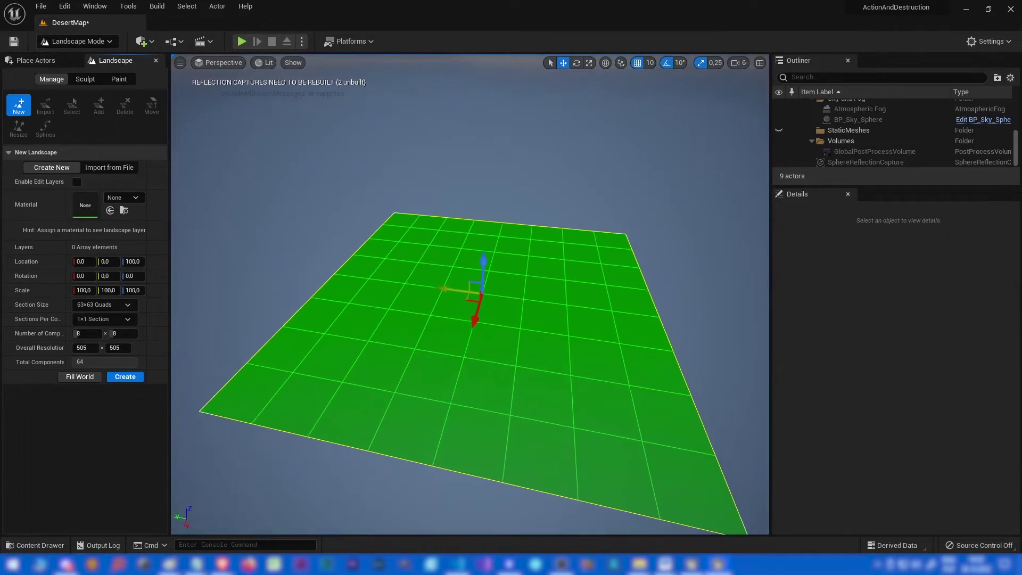
left_click(105, 305)
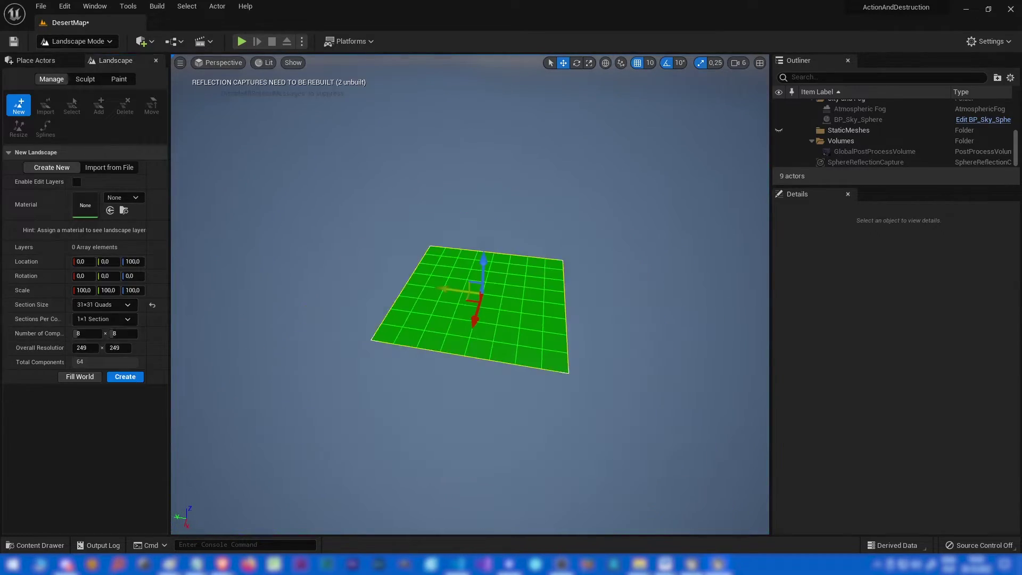
Set the new landscape's Z location to 0 and create the landscape.
mouse_move(471, 298)
right_mouse_down()
mouse_move(465, 279)
mouse_move(473, 287)
right_mouse_up()
key("w")
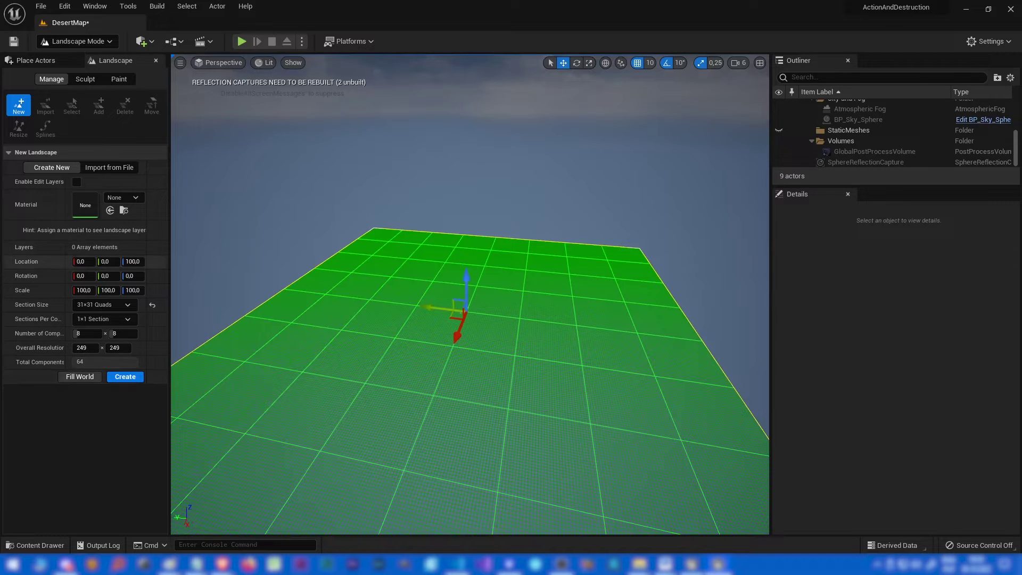
type("0")
key("Return")
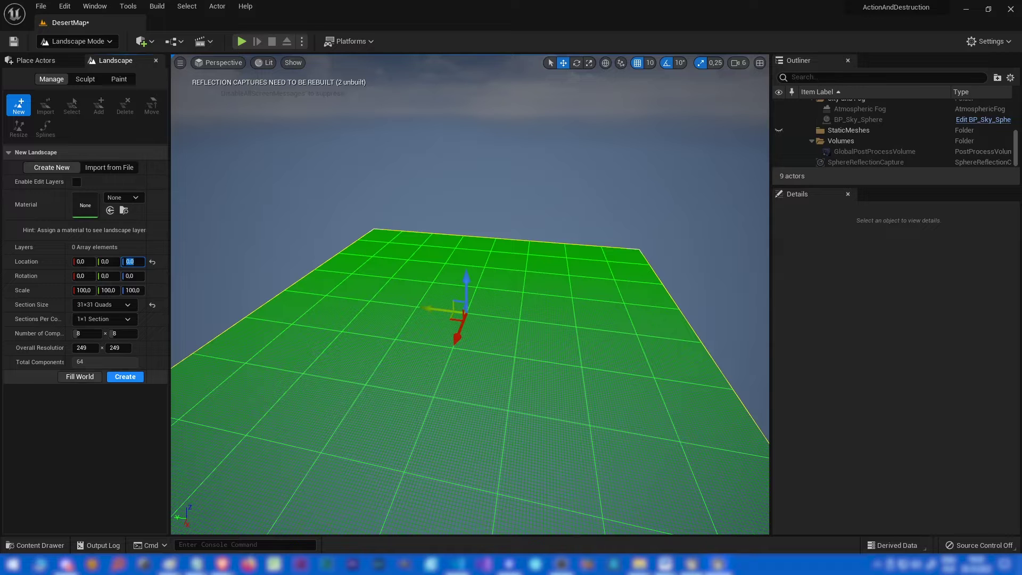
left_click(126, 377)
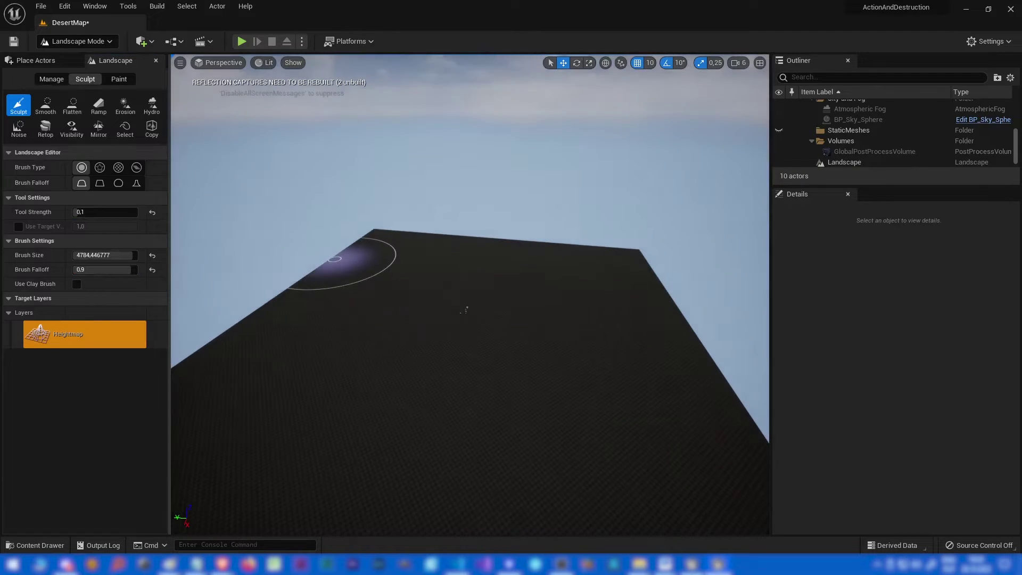
Select the Landscape actor and assign M_Rock_Sandstone as its landscape material.
left_click(78, 41)
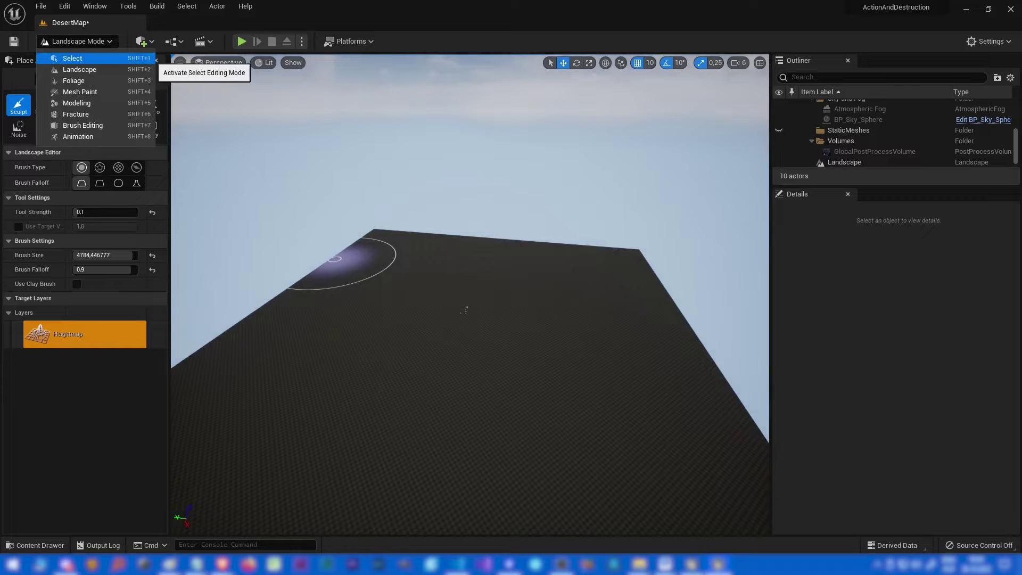
left_click(852, 162)
scroll(895, 426, "down", 10)
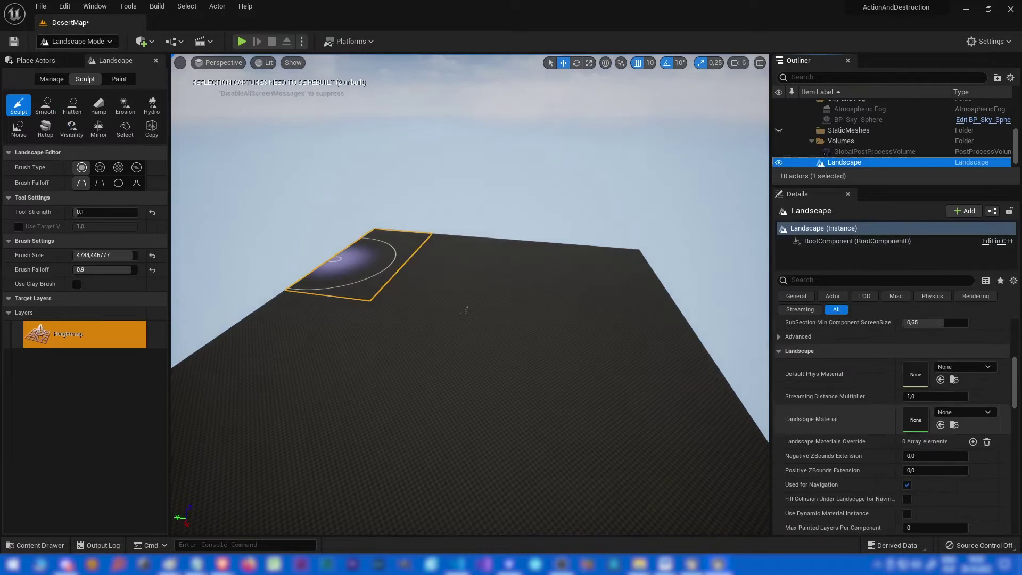
left_click(965, 389)
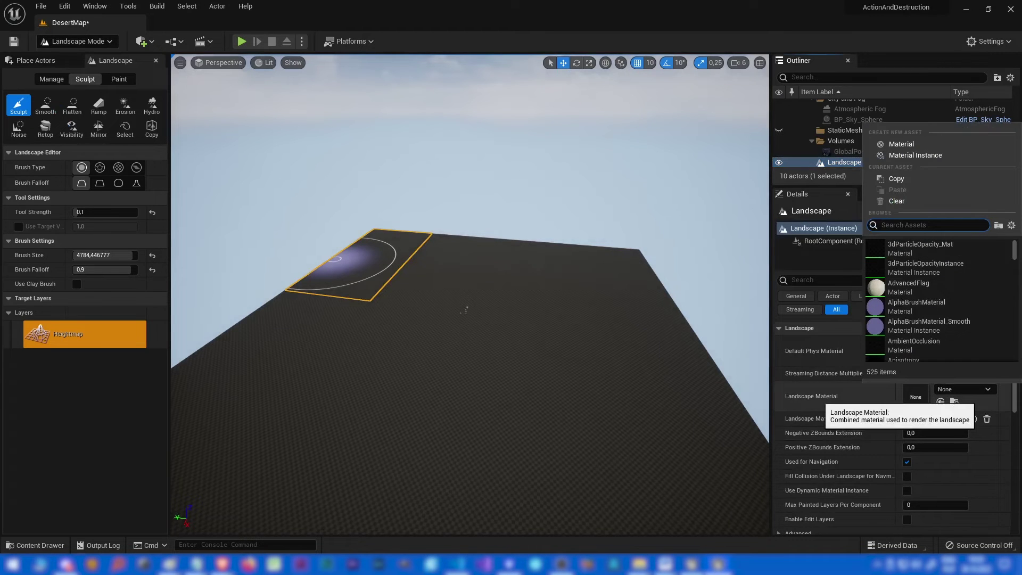
key("Return")
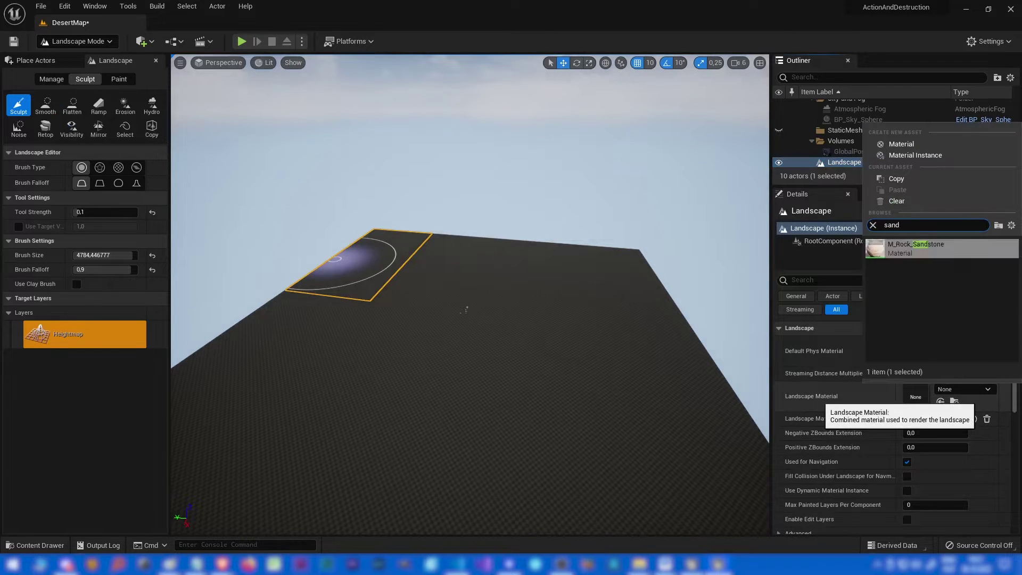
Sculpt raised hills along the landscape's outer edges with a tool strength of 0.1.
mouse_move(554, 317)
right_mouse_down()
mouse_move(591, 315)
mouse_move(602, 293)
mouse_move(597, 311)
right_mouse_up()
right_click_drag(426, 342, 479, 343)
mouse_move(715, 350)
right_mouse_down()
mouse_move(682, 363)
mouse_move(639, 404)
right_mouse_up()
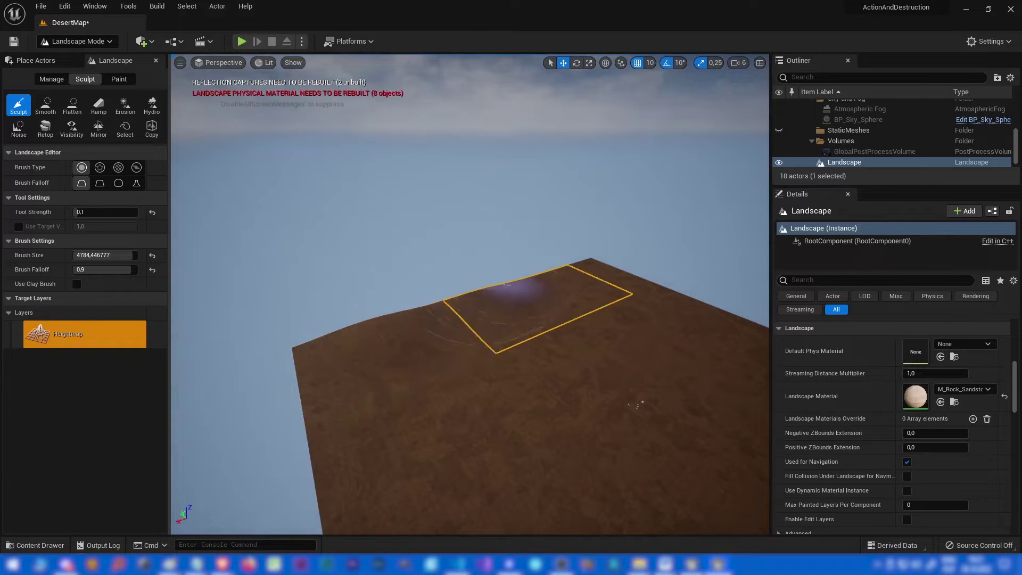
mouse_move(534, 282)
left_mouse_down()
mouse_move(591, 264)
mouse_move(649, 292)
mouse_move(591, 262)
left_mouse_up()
right_click_drag(498, 316, 357, 320)
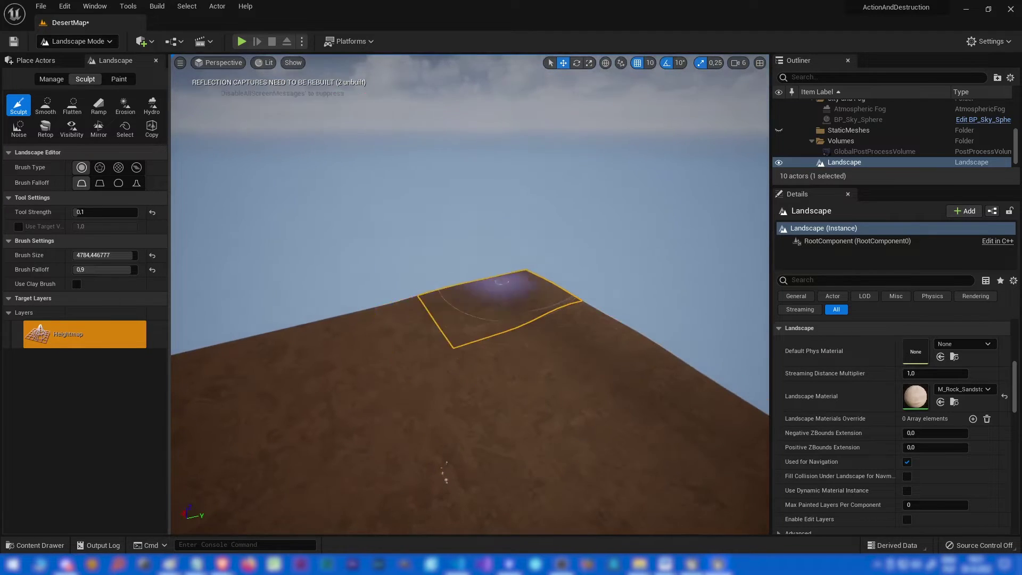
mouse_move(528, 275)
left_mouse_down()
mouse_move(474, 285)
mouse_move(439, 314)
left_mouse_up()
right_click_drag(439, 315, 354, 315)
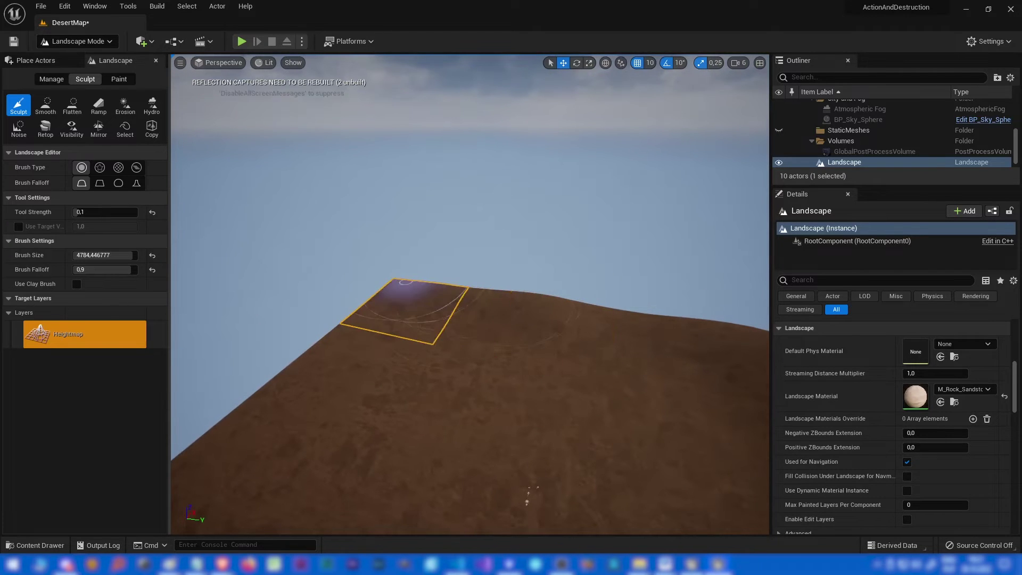
right_click_drag(479, 309, 372, 314)
left_click_drag(551, 330, 497, 306)
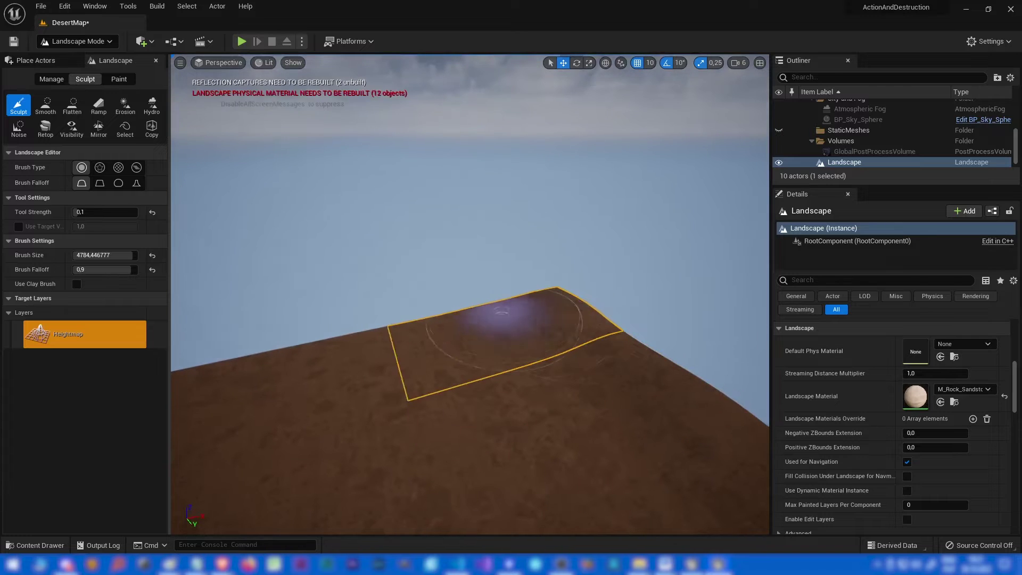
left_click_drag(308, 344, 285, 355)
Extend the raised rim around the landscape's remaining sides and set the tool strength to 0.132.
right_click_drag(285, 355, 213, 357)
mouse_move(503, 357)
left_mouse_down()
mouse_move(486, 370)
mouse_move(436, 373)
left_mouse_up()
mouse_move(348, 373)
left_mouse_down()
mouse_move(293, 391)
mouse_move(362, 371)
left_mouse_up()
right_click_drag(551, 468, 546, 468)
mouse_move(517, 338)
right_mouse_down()
mouse_move(490, 341)
mouse_move(453, 319)
mouse_move(457, 326)
mouse_move(431, 328)
right_mouse_up()
mouse_move(322, 323)
left_mouse_down()
mouse_move(303, 356)
mouse_move(445, 434)
left_mouse_up()
right_click_drag(501, 458, 458, 442)
right_click_drag(515, 358, 515, 357)
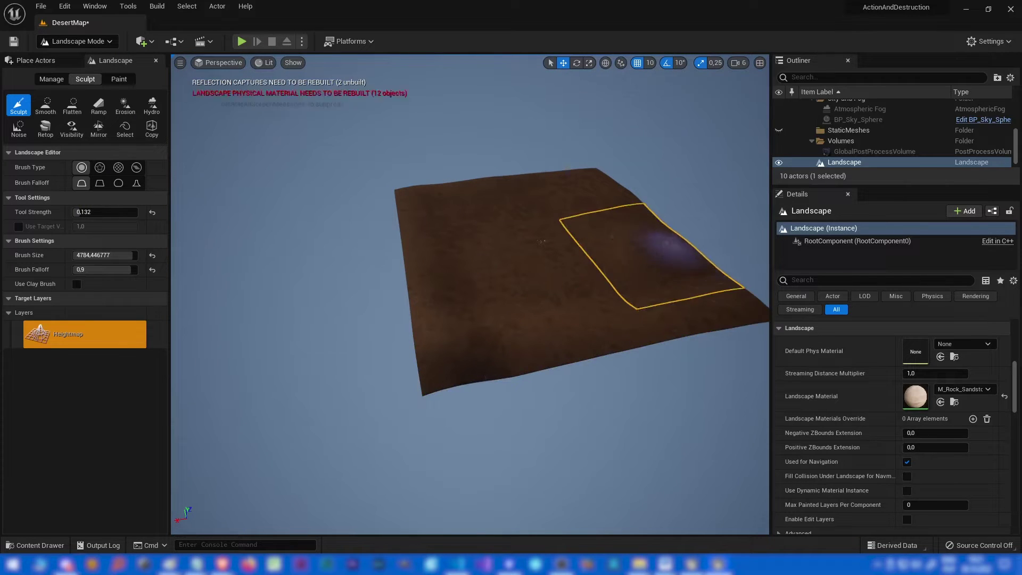
Set the tool strength to 0.116 and sculpt higher, uneven hills along the landscape's borders.
key("w")
right_click_drag(659, 228, 669, 249)
key("e")
right_click_drag(751, 272, 751, 271)
right_click_drag(519, 274, 519, 274)
key("s")
mouse_move(315, 312)
left_mouse_down()
mouse_move(351, 326)
mouse_move(327, 235)
mouse_move(433, 197)
mouse_move(365, 251)
mouse_move(459, 301)
mouse_move(570, 221)
mouse_move(603, 242)
left_mouse_up()
right_click_drag(515, 358, 515, 357)
mouse_move(552, 309)
left_mouse_down()
mouse_move(480, 334)
mouse_move(621, 288)
left_mouse_up()
right_click_drag(621, 288, 621, 287)
right_click_drag(568, 347, 569, 347)
right_click_drag(576, 312, 576, 312)
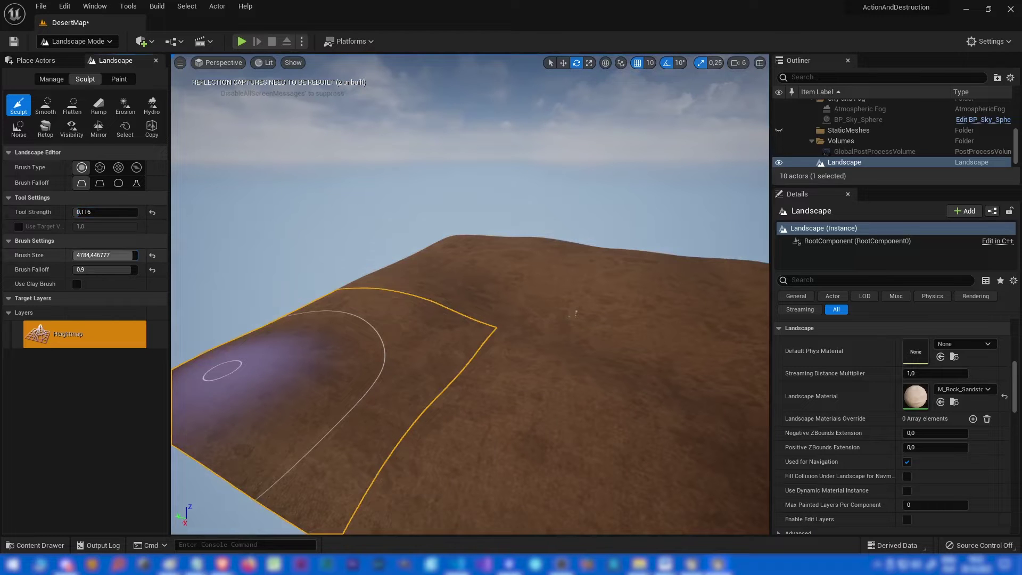
Reduce the brush size to about 3602 and sculpt smaller peaks onto the border hills.
left_click_drag(131, 256, 126, 256)
right_click_drag(570, 320, 570, 320)
mouse_move(401, 309)
left_mouse_down()
mouse_move(410, 340)
mouse_move(383, 254)
mouse_move(315, 278)
mouse_move(370, 255)
left_mouse_up()
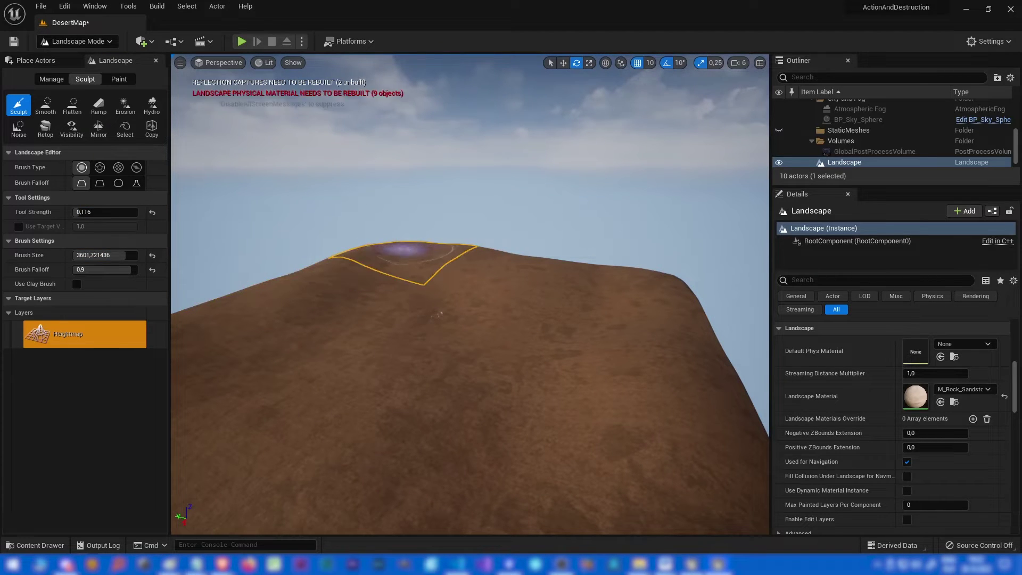
mouse_move(401, 247)
left_mouse_down()
mouse_move(330, 279)
mouse_move(354, 304)
left_mouse_up()
right_click_drag(354, 303, 354, 303)
right_click_drag(513, 352, 493, 348)
Switch to Select mode, find the Player Start, and lower it close to the landscape surface.
left_click(77, 42)
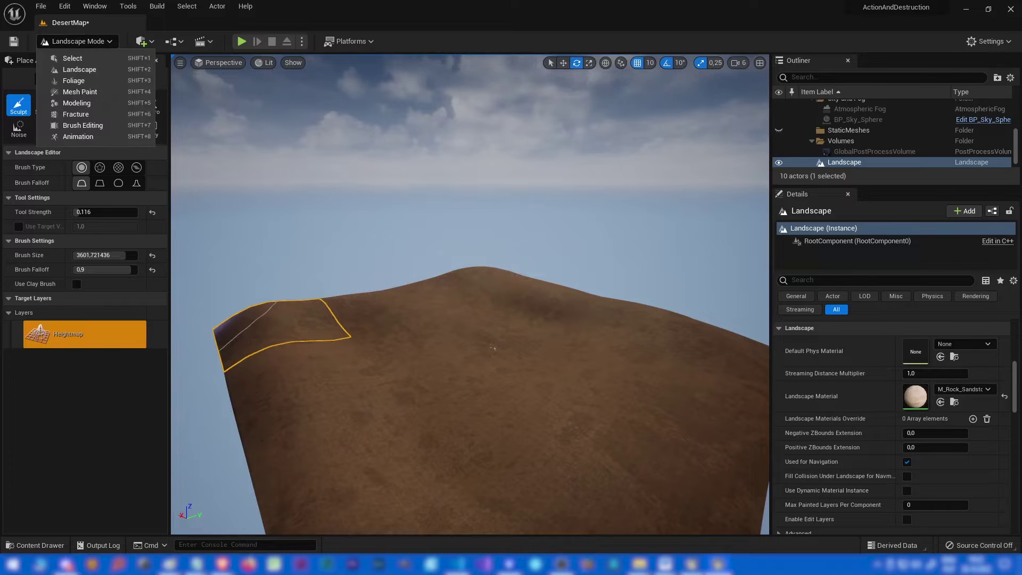
left_click(71, 57)
right_click_drag(404, 277, 453, 298)
right_click_drag(414, 326, 498, 344)
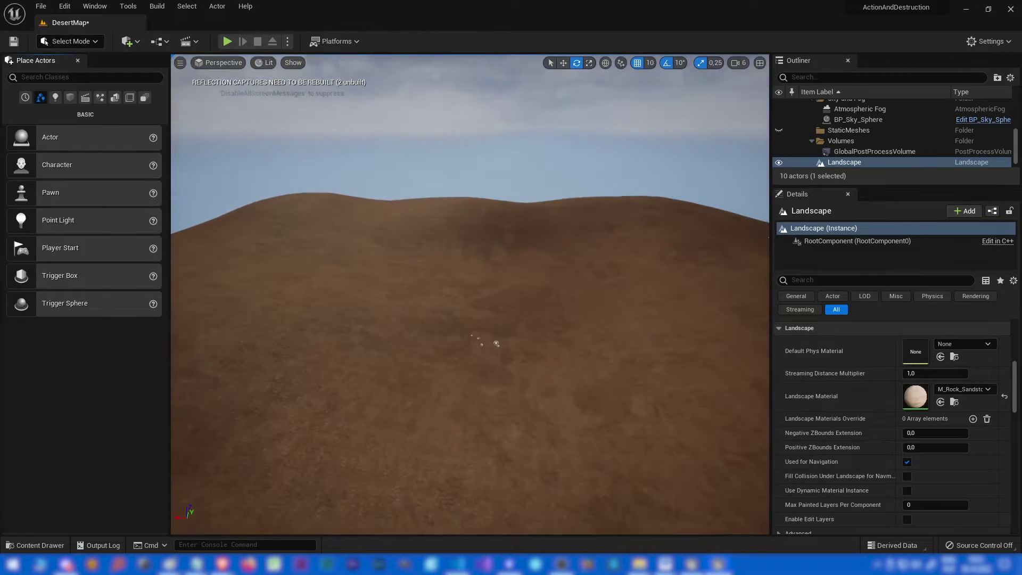
left_click(820, 77)
type("start")
right_click_drag(393, 332, 393, 333)
left_click(393, 332)
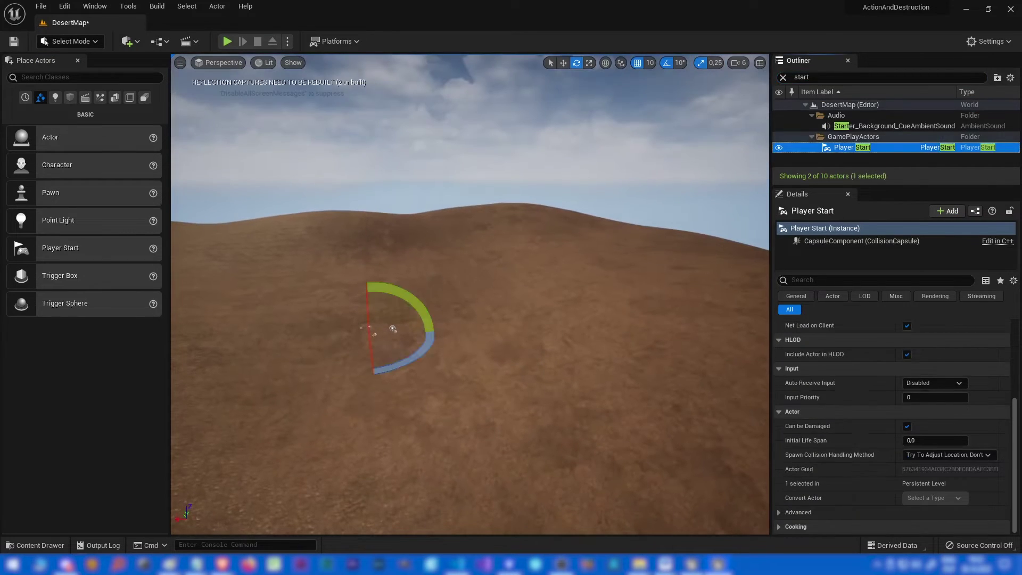
key("f")
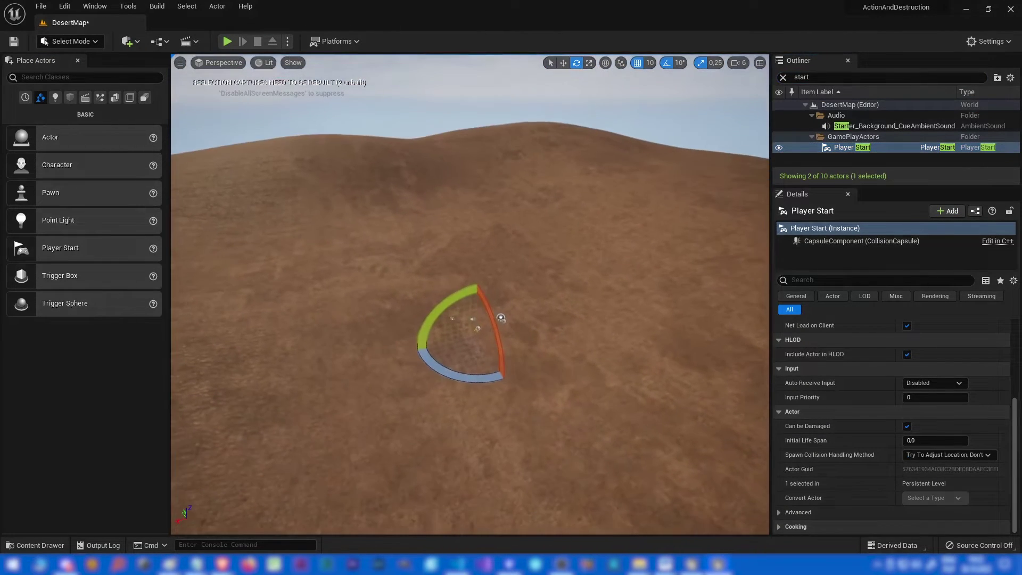
right_click_drag(477, 306, 440, 242)
key("w")
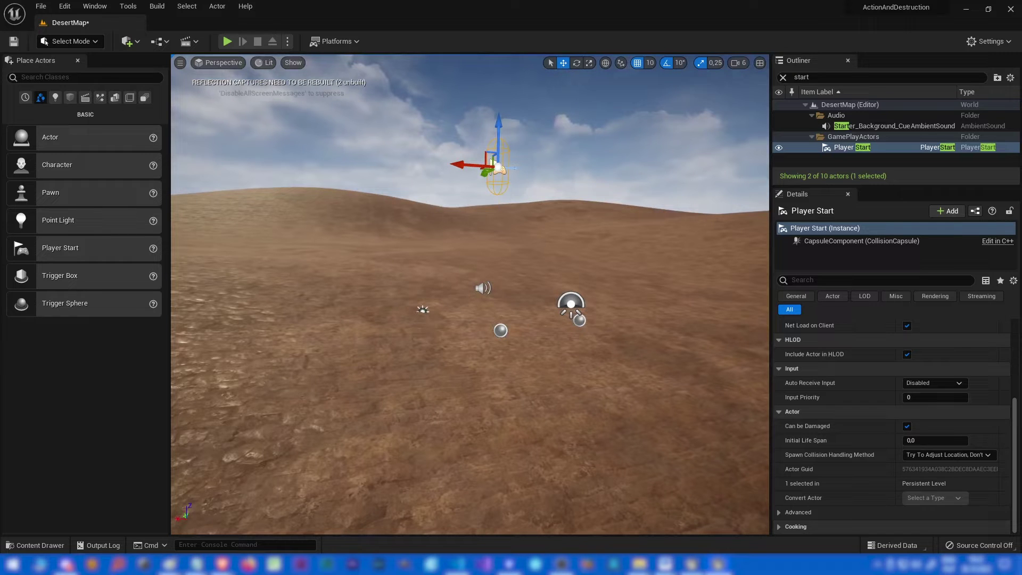
right_click_drag(393, 333, 393, 333)
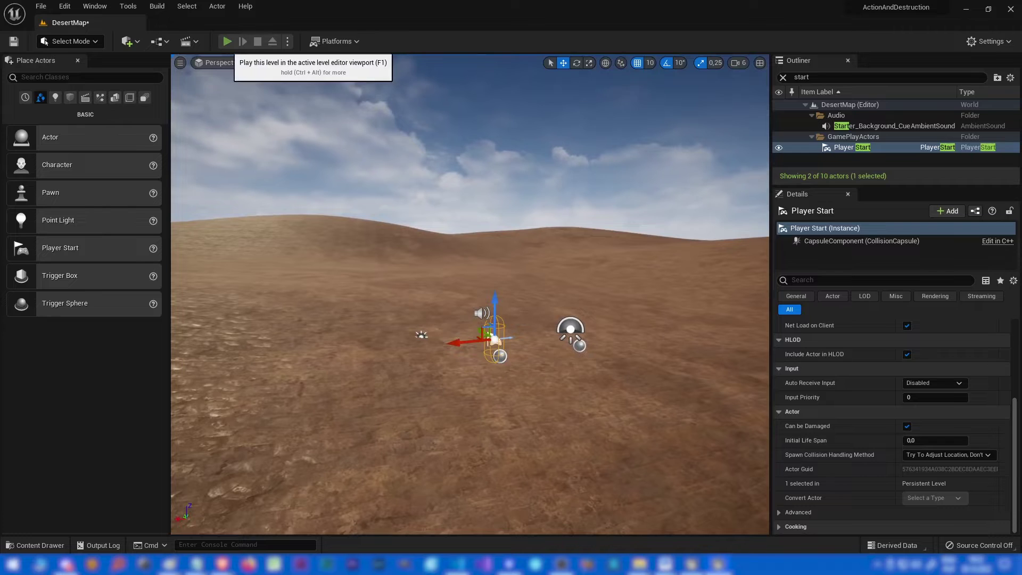
Play-test the level briefly and delete the Starter_Background_CueAmbientSound actor.
left_click(227, 41)
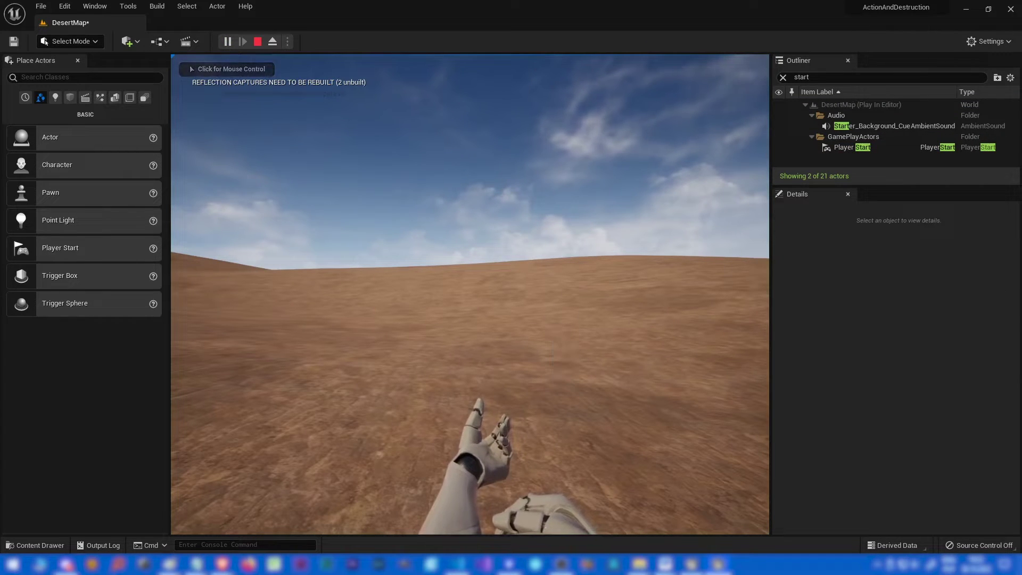
key("Escape")
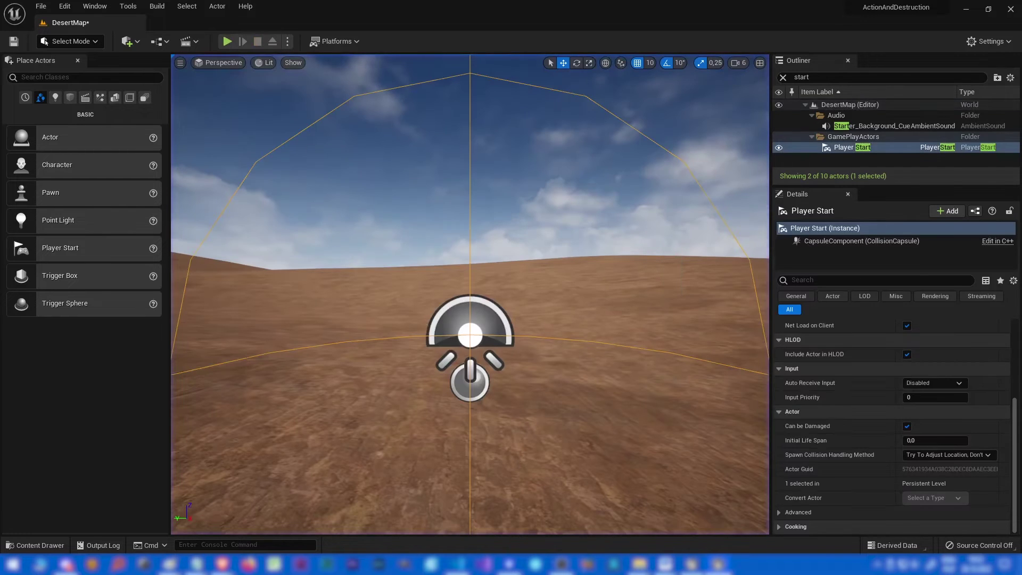
left_click(852, 127)
key("Delete")
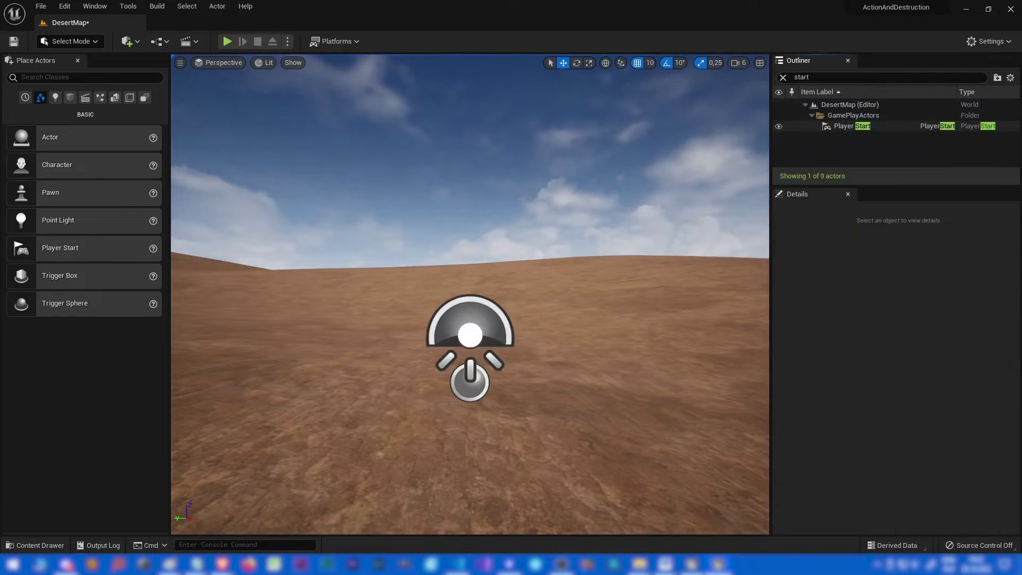
Play-test the level again by walking across the landscape without the background sound.
left_click(227, 41)
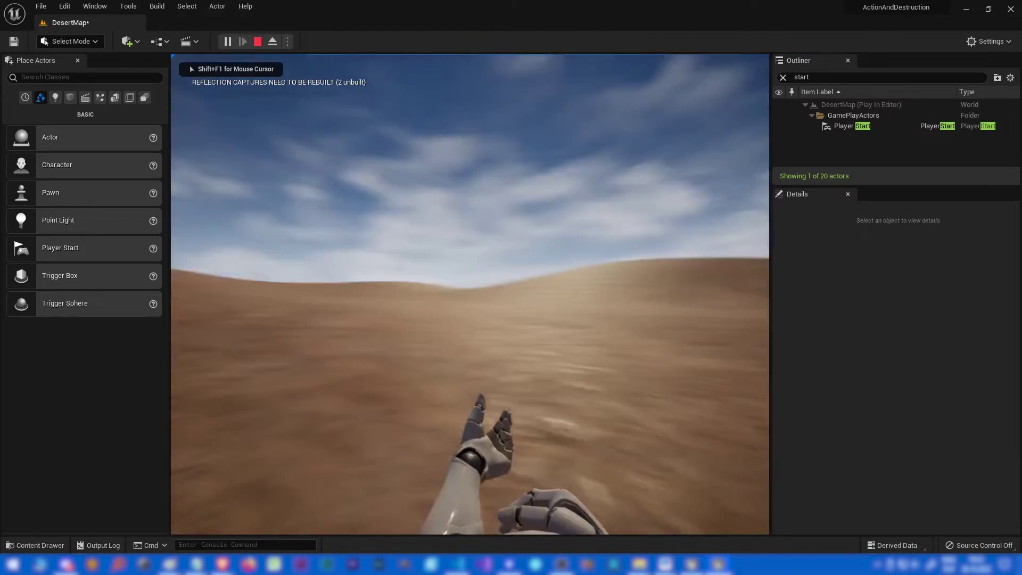
key("w")
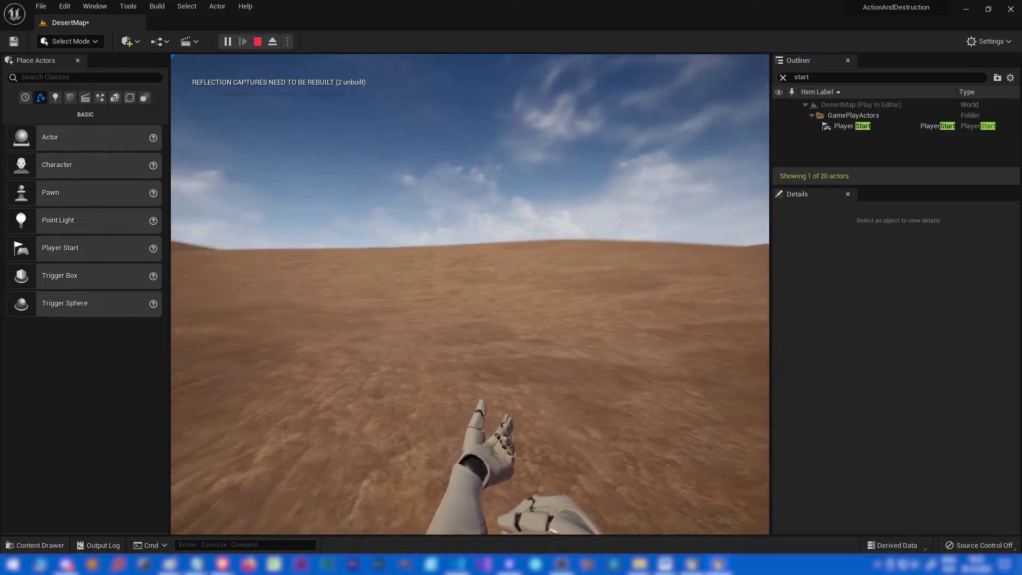
key("Escape")
Bring the Player Start into close view and set the viewport camera speed to 3.
key("w")
right_click_drag(471, 294, 414, 305)
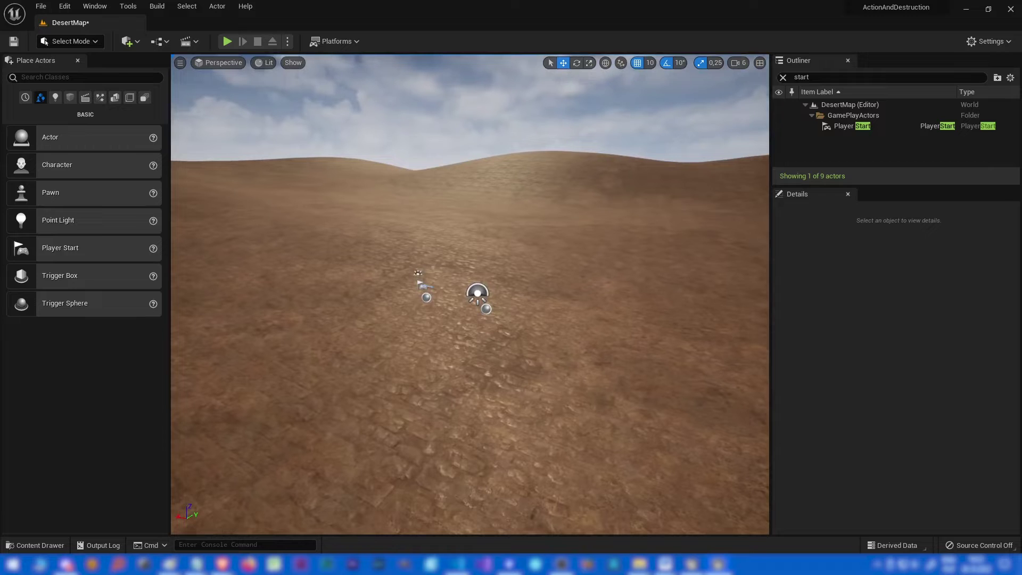
left_click(423, 286)
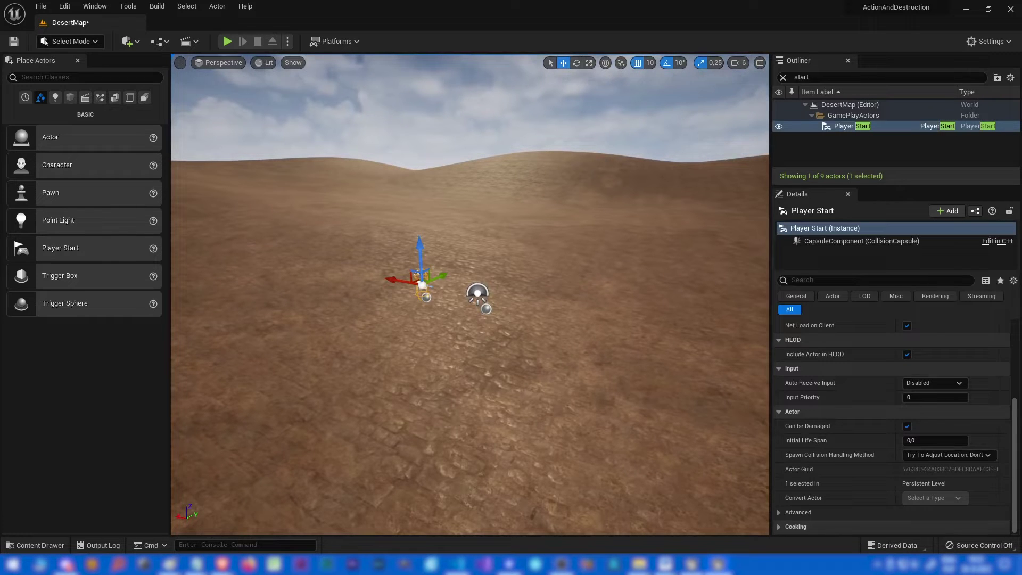
key("w")
right_click_drag(422, 286, 570, 300)
key("a")
right_click_drag(452, 320, 452, 341)
left_click(738, 63)
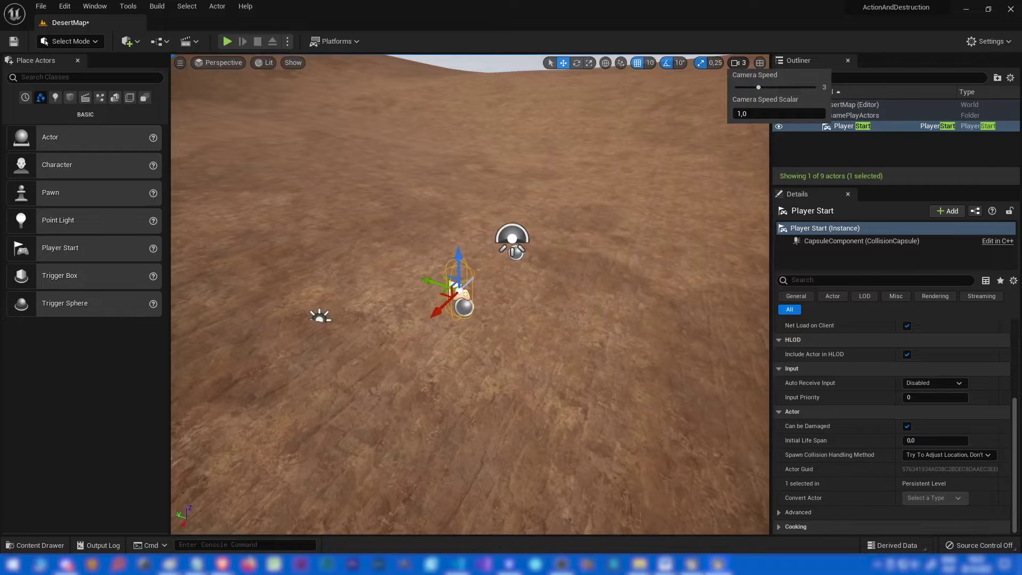
right_click_drag(517, 373, 516, 352)
right_click(516, 373)
key("Escape")
Place BP_Rifle from the FirstPerson/Blueprints folder near the Player Start and raise it above the ground.
key("ctrl+space")
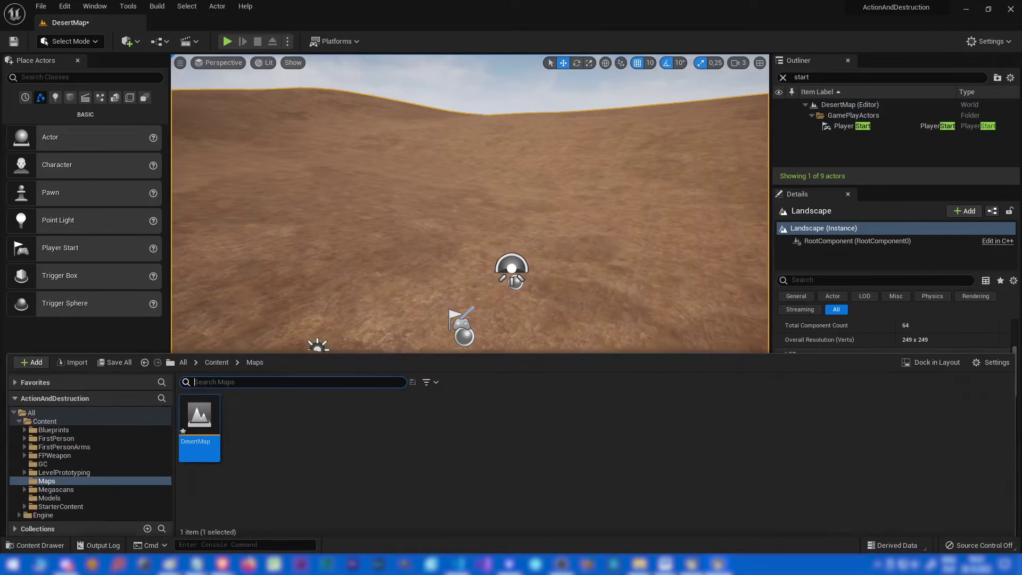
left_click(54, 428)
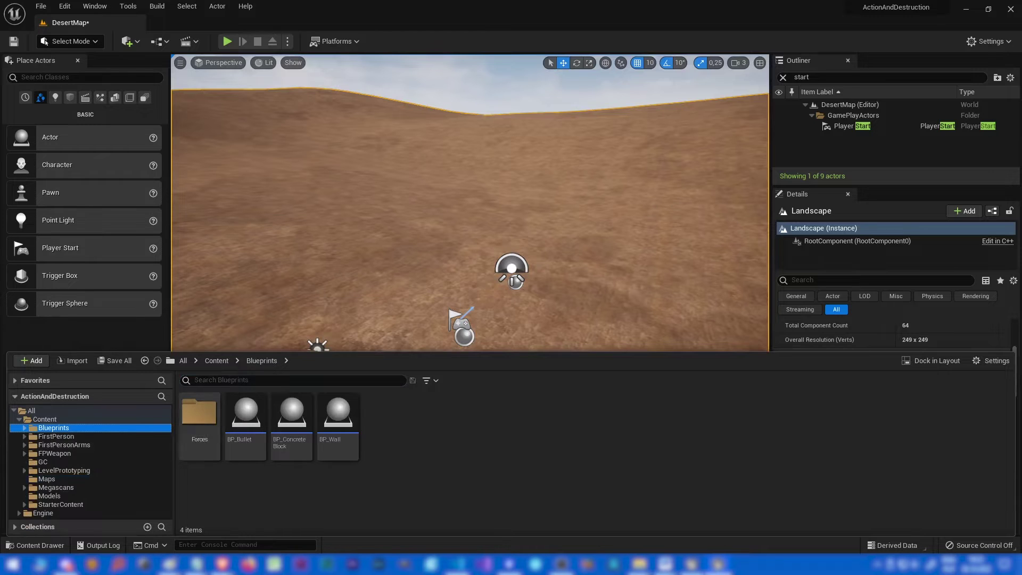
left_click(55, 436)
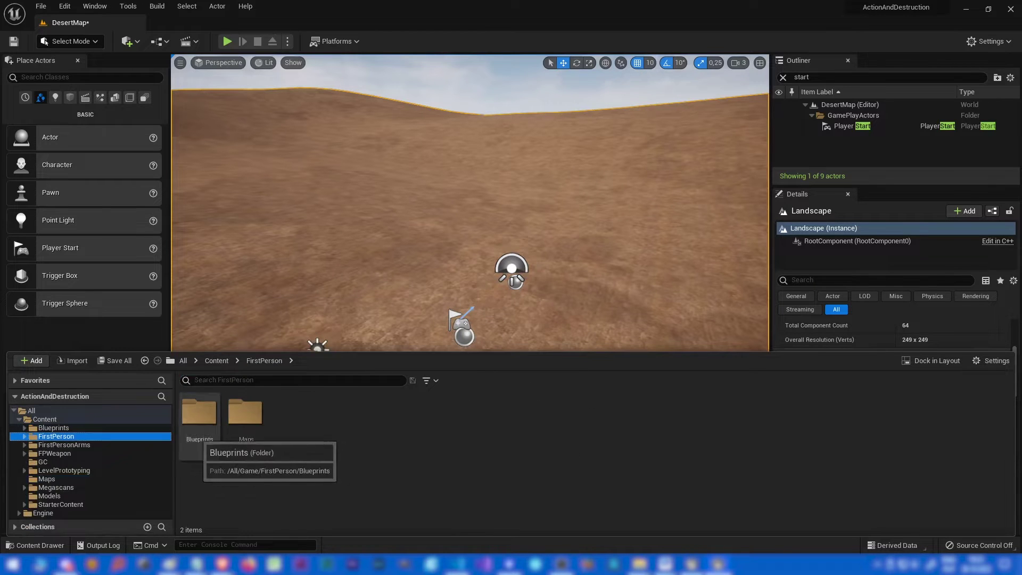
double_click(200, 413)
double_click(340, 437)
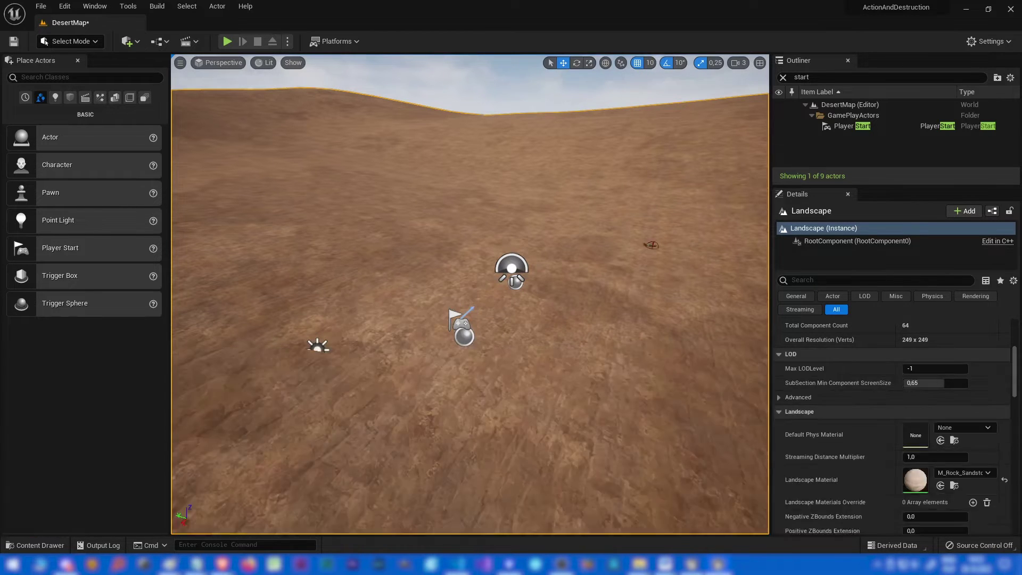
left_click_drag(486, 318, 485, 319)
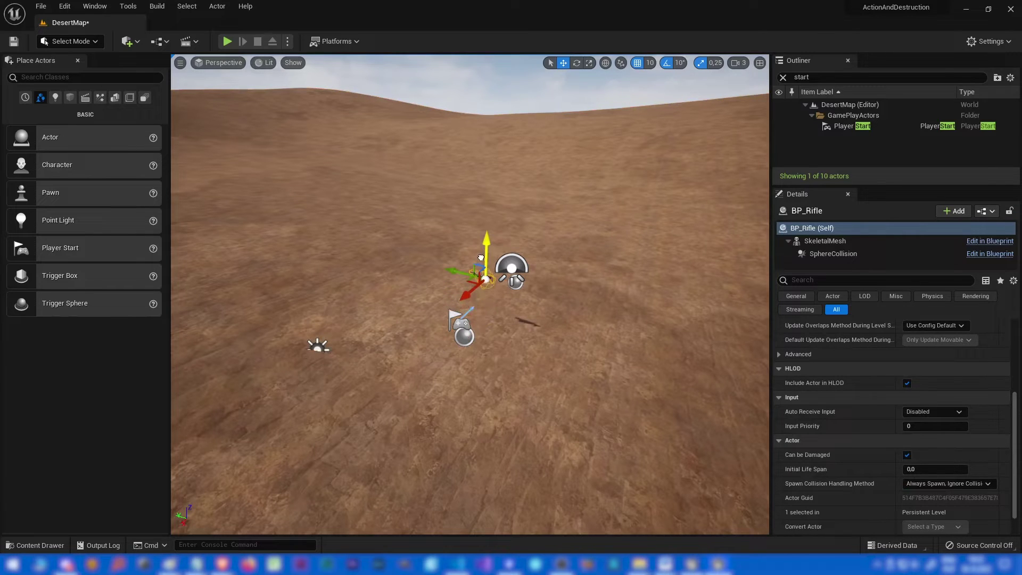
Check the rifle's placement in play mode and move it closer in front of the Player Start.
key("alt+p")
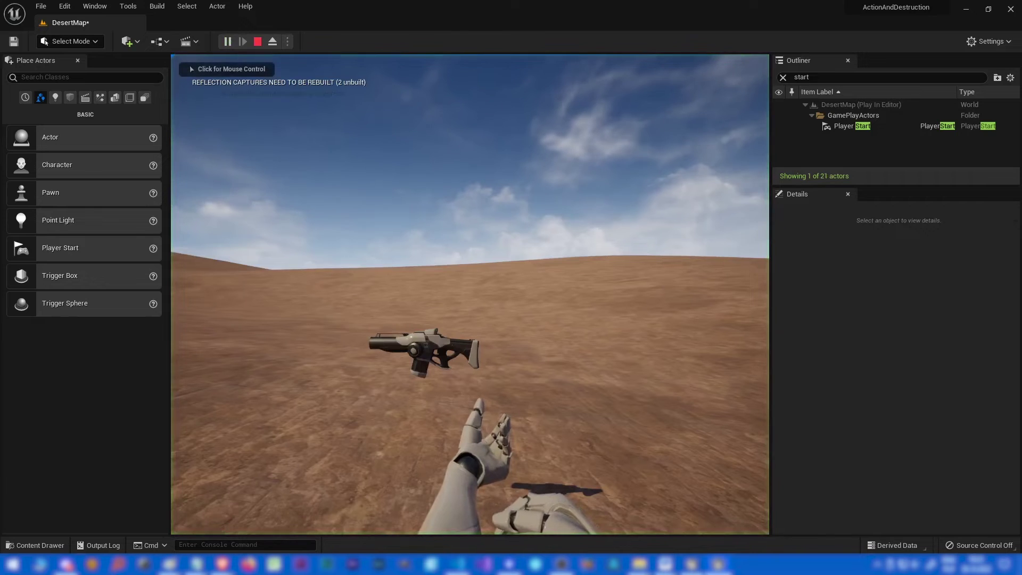
key("Escape")
key("f")
left_click_drag(431, 362, 493, 392)
Play-test DesertMap by picking up the rifle and firing several shots over the landscape.
key("alt+p")
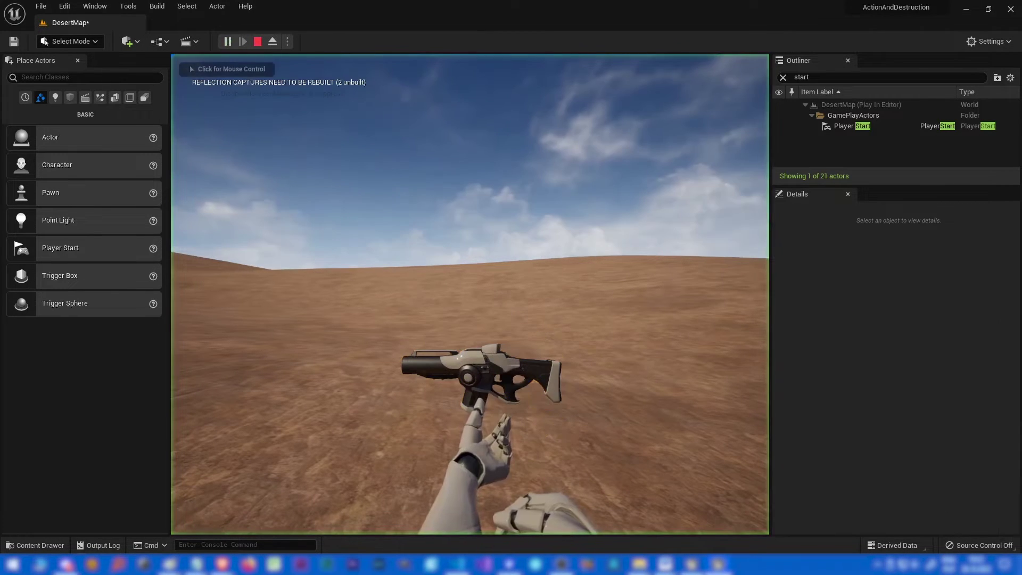
key("w")
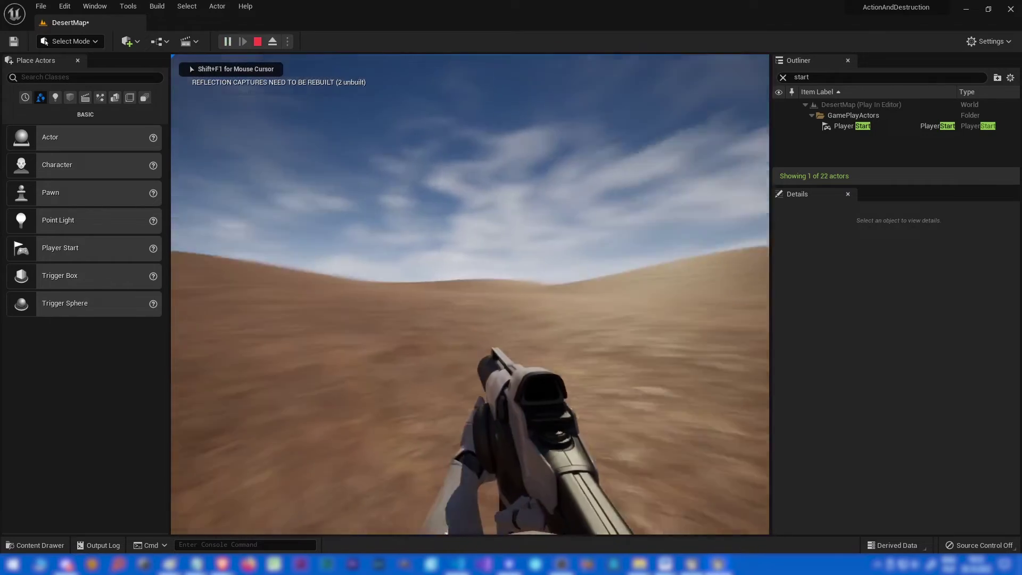
left_click(470, 295)
left_click(470, 294)
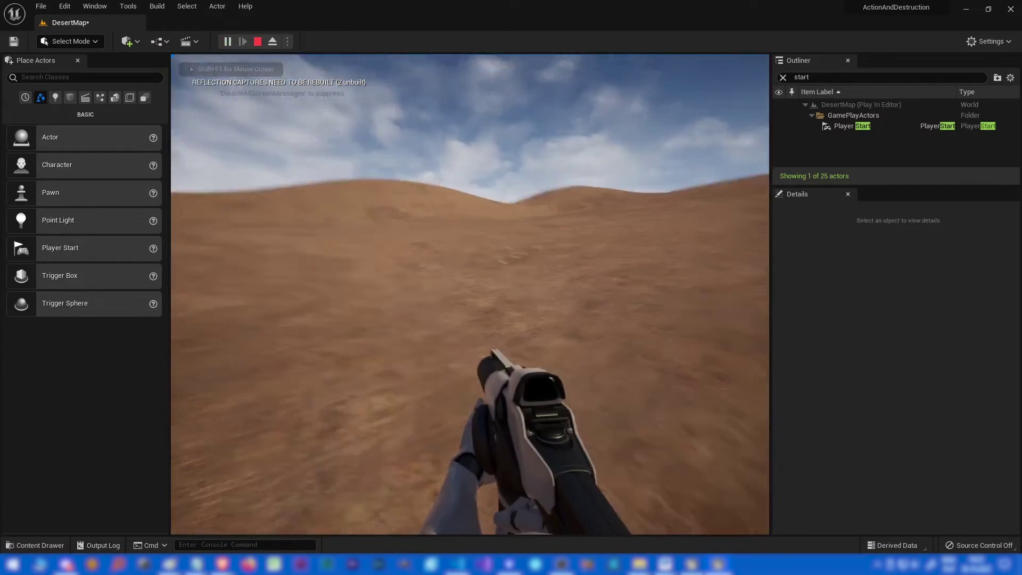
left_click(470, 295)
left_click(470, 295)
left_click(470, 294)
key("Escape")
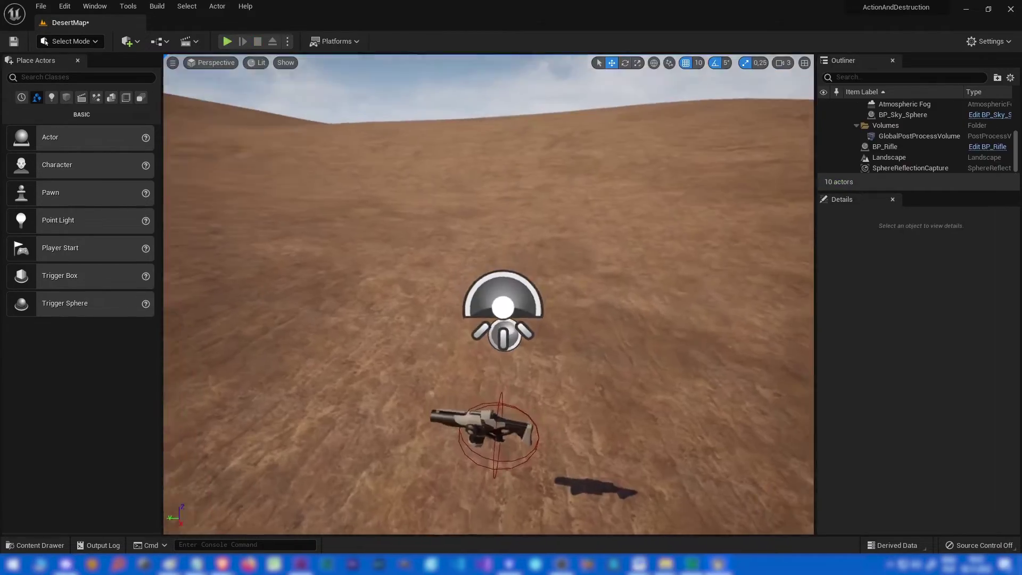
key("ctrl+space")
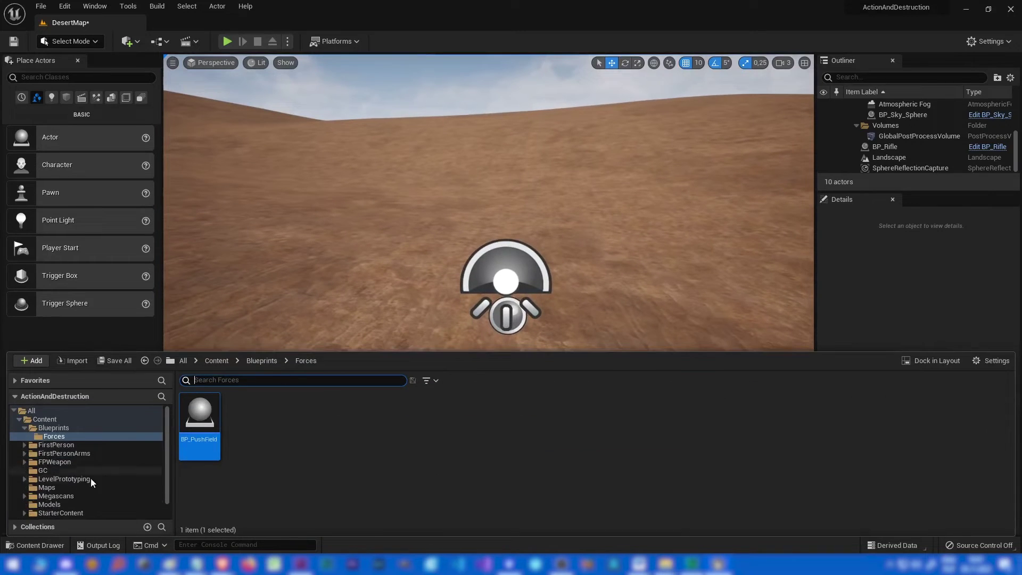
left_click(42, 470)
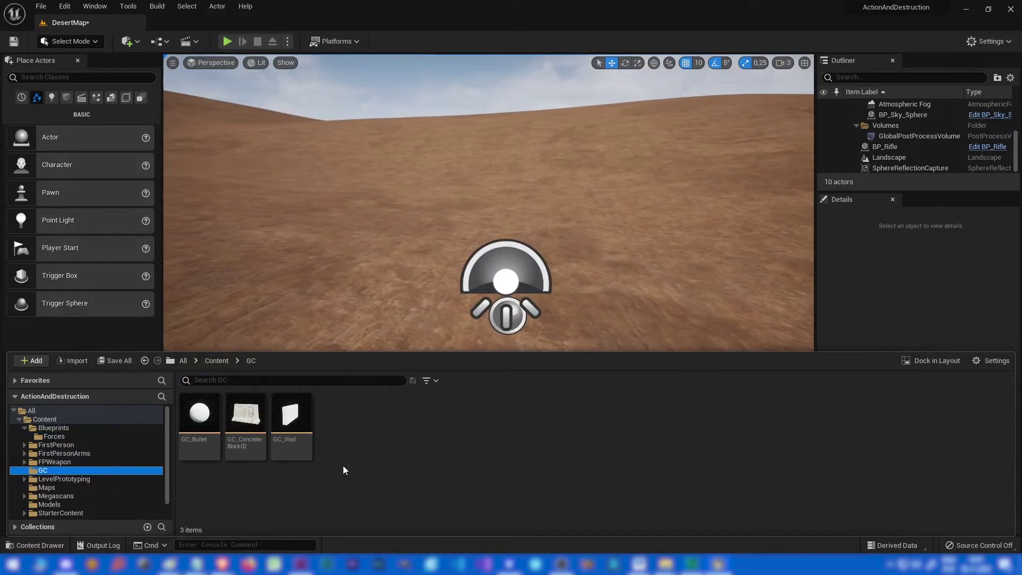
left_click_drag(245, 442, 352, 282)
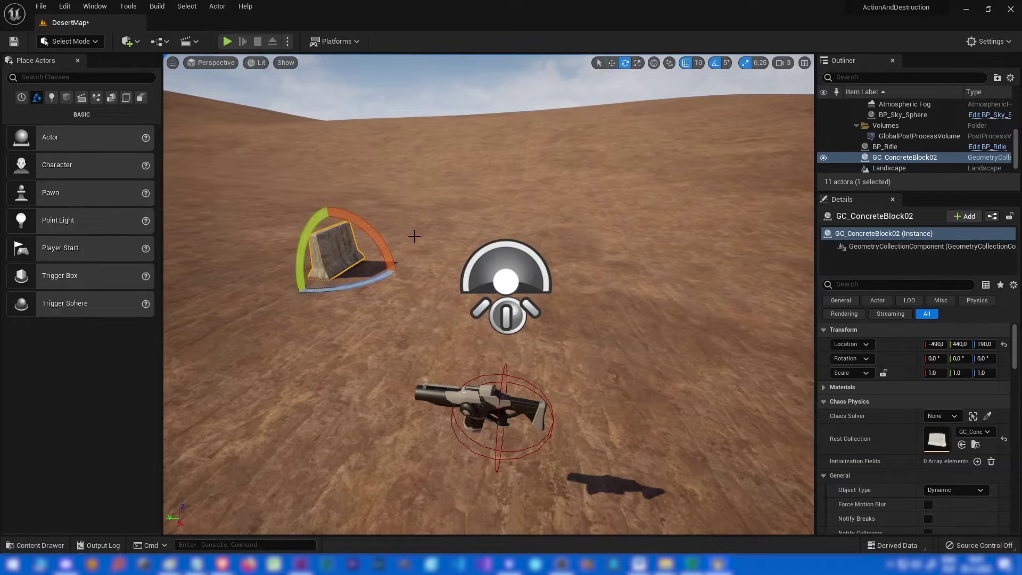
key("Delete")
Place a BP_Wall and two BP_ConcreteBlock actors from the Blueprints folder on the sand ahead of the Player Start.
key("ctrl+space")
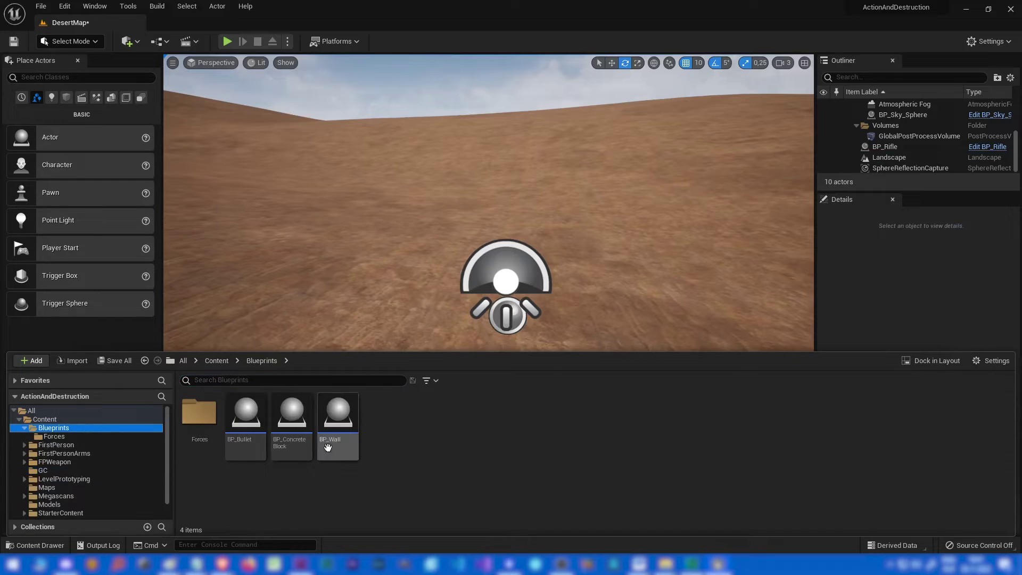
left_click_drag(322, 430, 303, 269)
scroll(951, 468, "down", 5)
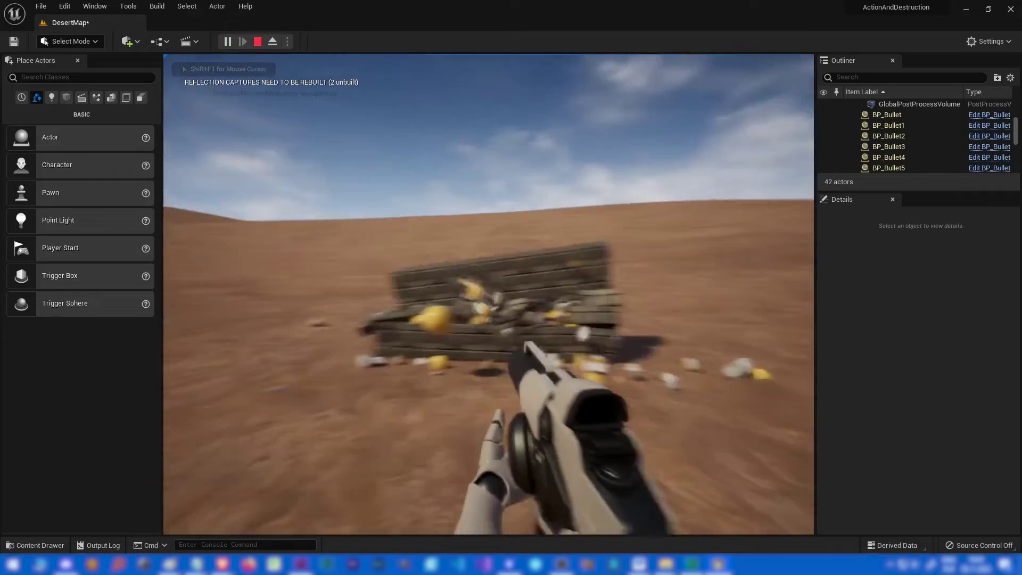
Shoot the brick wall to pieces with the rifle in play mode and end the test.
left_click(489, 294)
left_click(489, 294)
left_click(489, 295)
left_click(489, 294)
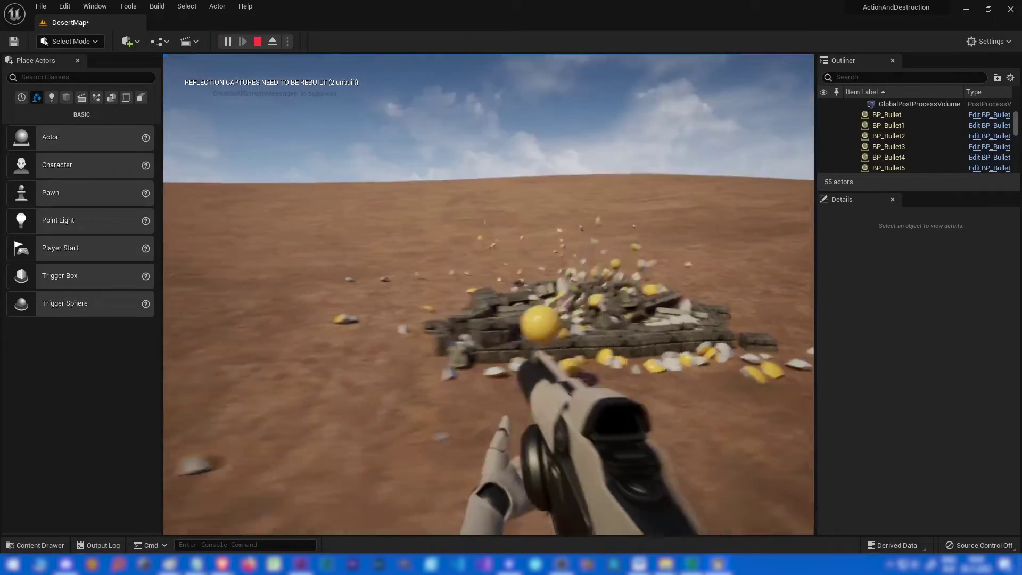
key("Escape")
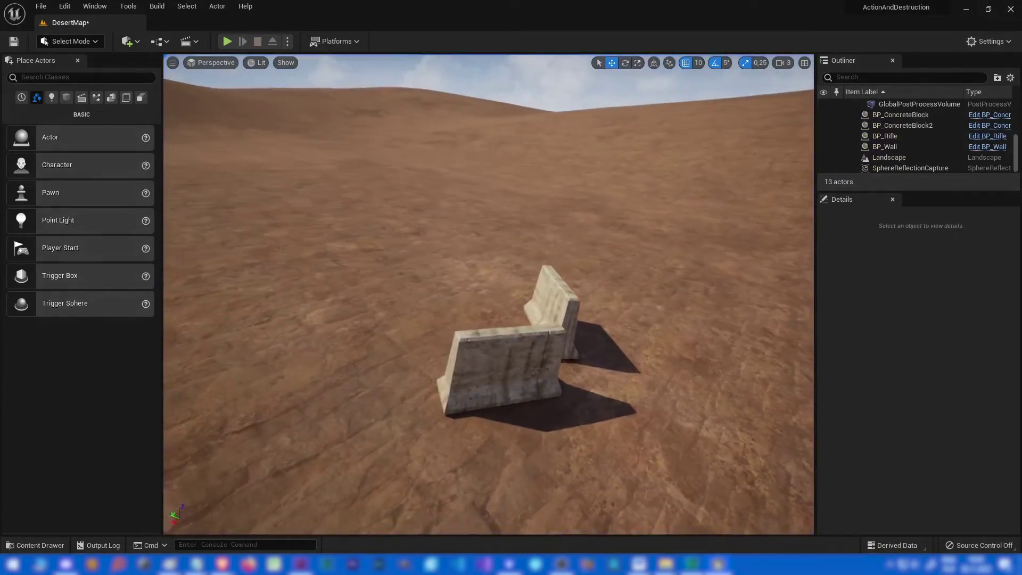
Check BP_Wall and the concrete blocks up close, start a play-test and fire the rifle at the brick wall.
left_click(477, 364)
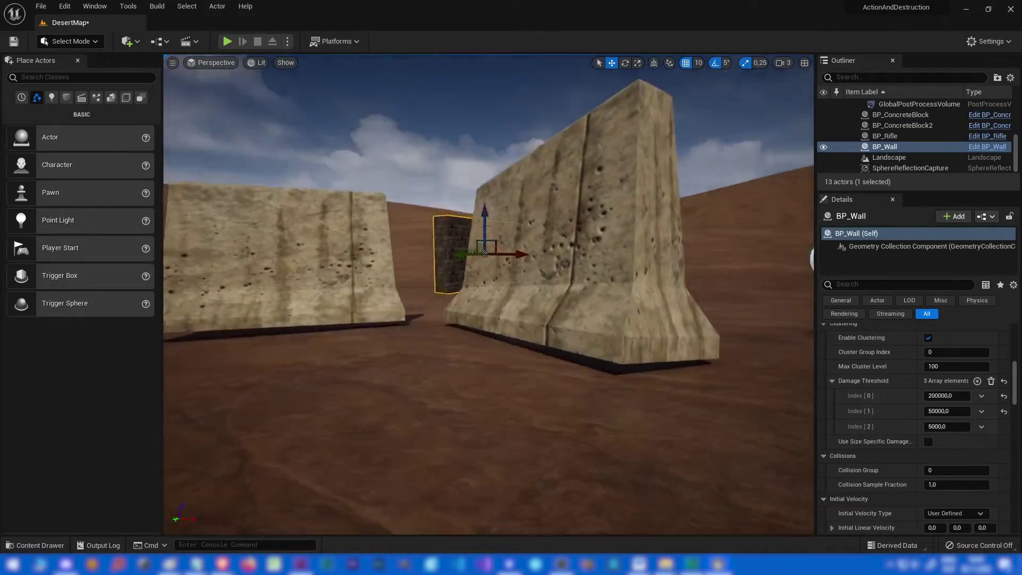
mouse_move(488, 294)
right_mouse_down()
mouse_move(448, 298)
mouse_move(463, 297)
mouse_move(453, 263)
mouse_move(498, 272)
mouse_move(482, 282)
right_mouse_up()
key("q")
left_click(226, 42)
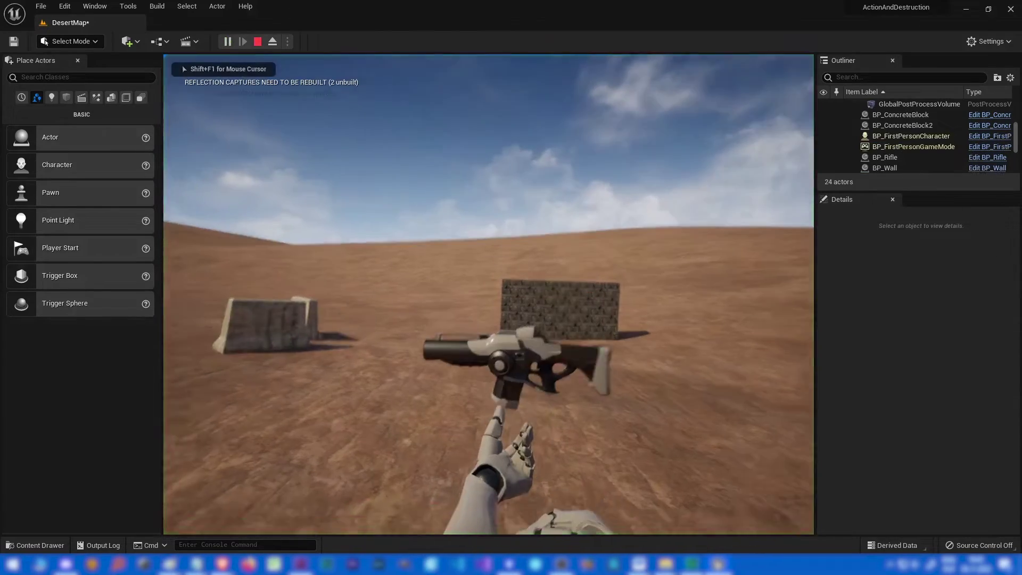
left_click(489, 295)
left_click(489, 295)
left_click(489, 295)
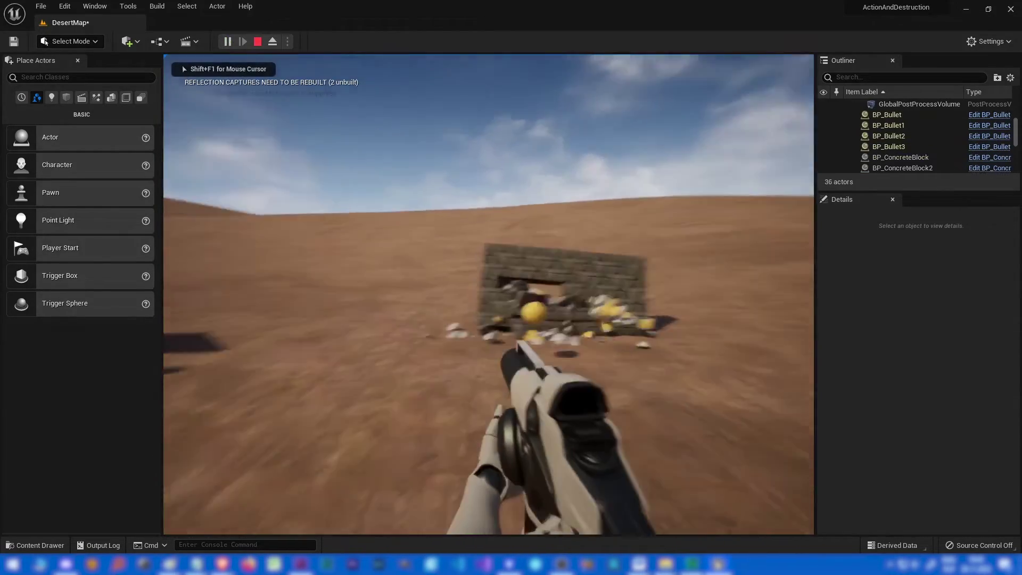
Walk around in play mode, fire at the wall and both concrete blocks, and end the test.
key("w")
left_click(489, 294)
left_click(489, 294)
left_click(489, 295)
left_click(489, 295)
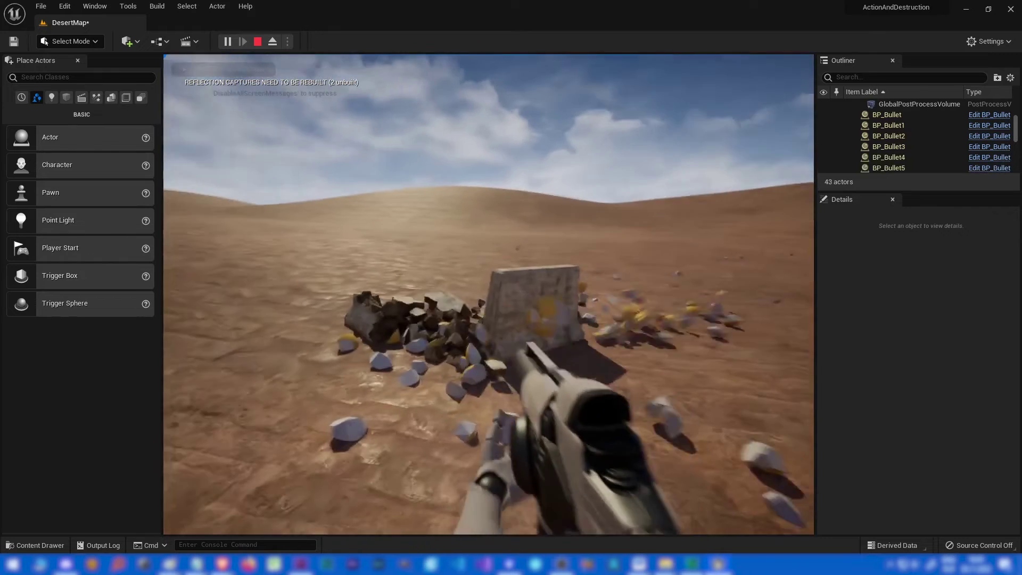
left_click(489, 294)
left_click(489, 294)
key("Escape")
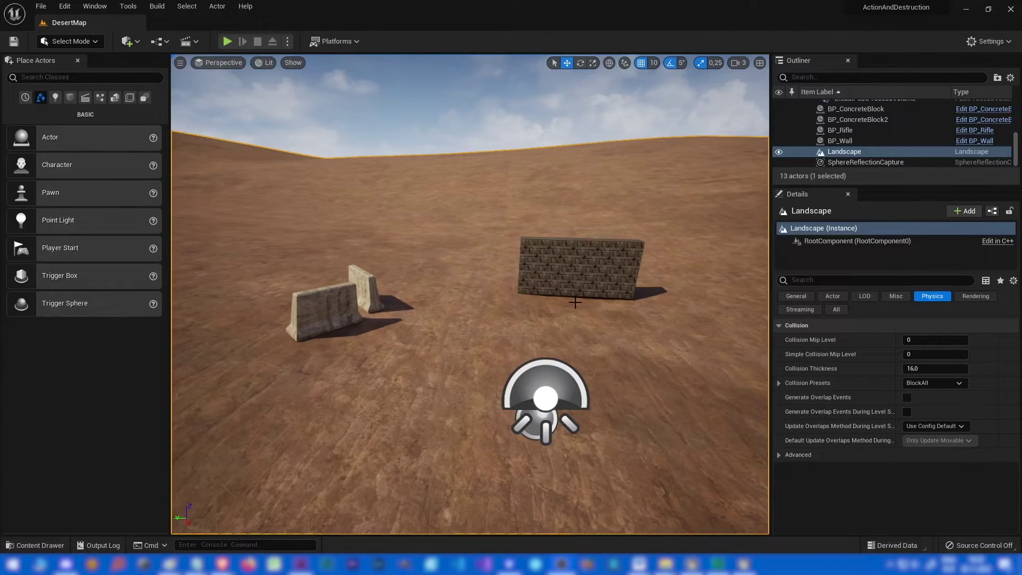
Switch to the UnrealDestruction project and look around the wooden houses in its Desert level.
left_click(745, 565)
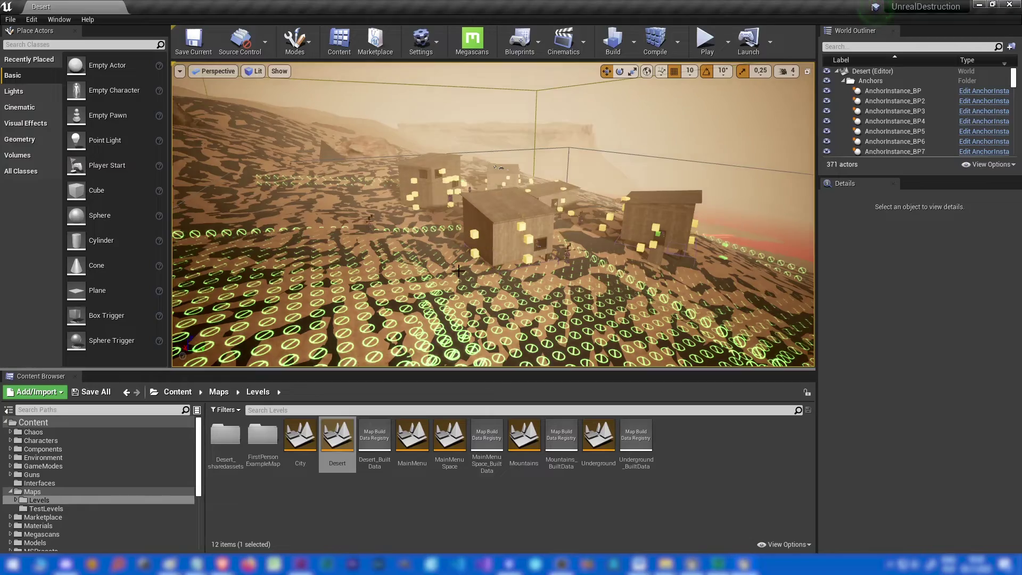
right_click_drag(555, 348, 605, 346)
right_click_drag(511, 229, 489, 231)
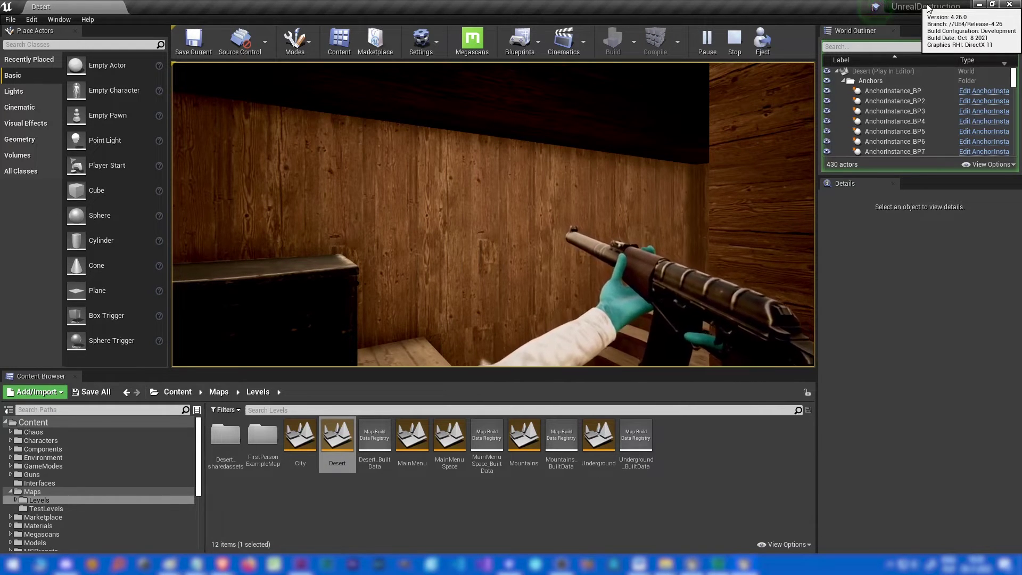
Play-test the Desert level with the rocket launcher and the rifle among the wooden houses, and stop the session.
left_click(714, 183)
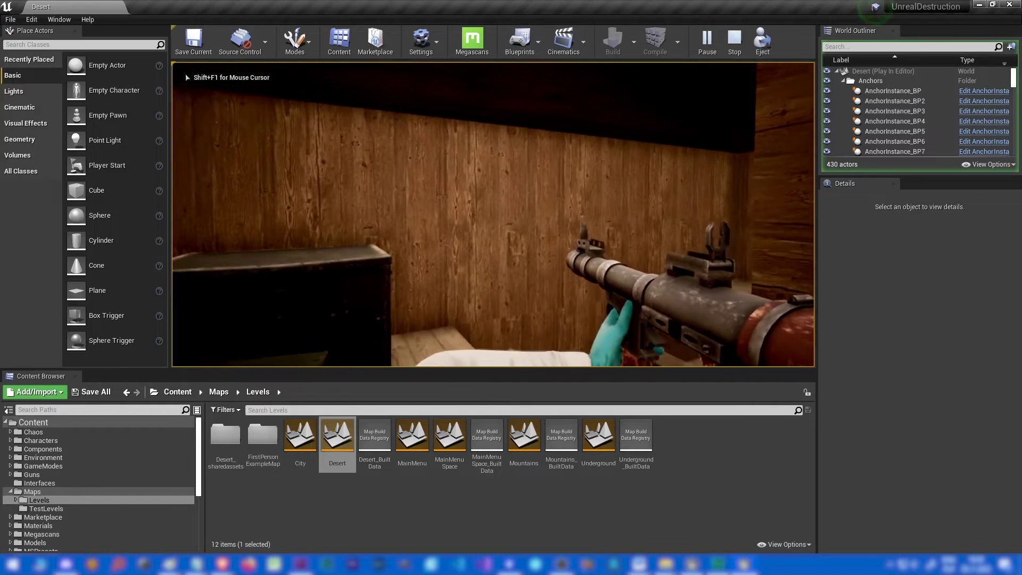
left_click(493, 215)
key("w")
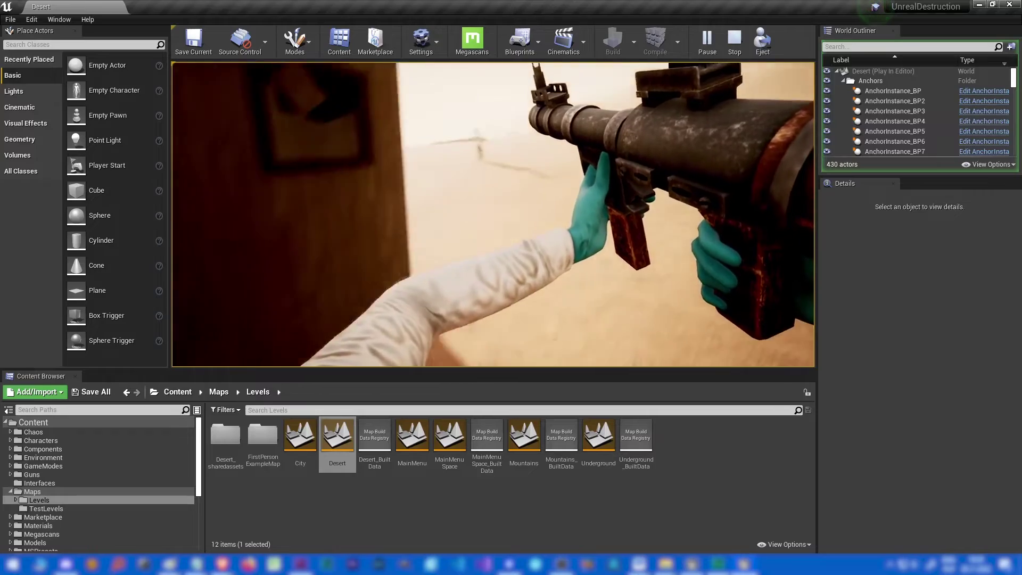
left_click(493, 214)
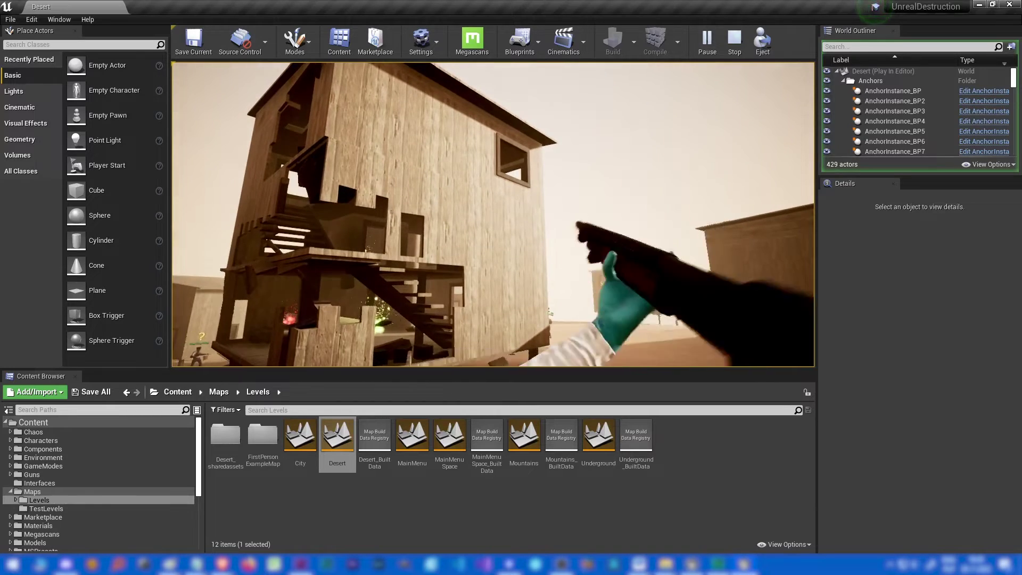
key("1")
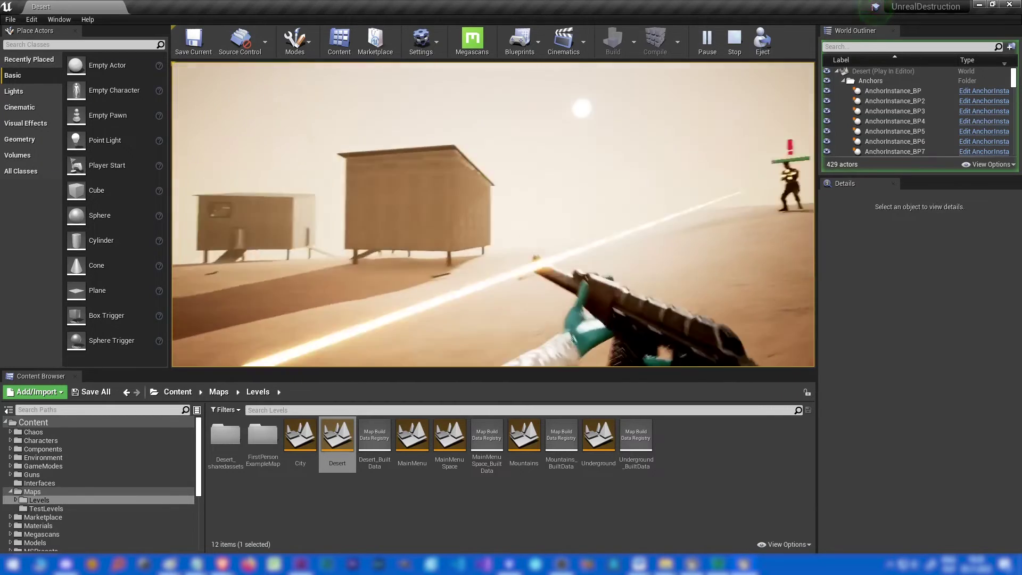
key("Escape")
Frame the Desert level's Landscape and examine its full extent and the village area from above.
right_click_drag(501, 189, 469, 226)
left_click(224, 141)
key("f")
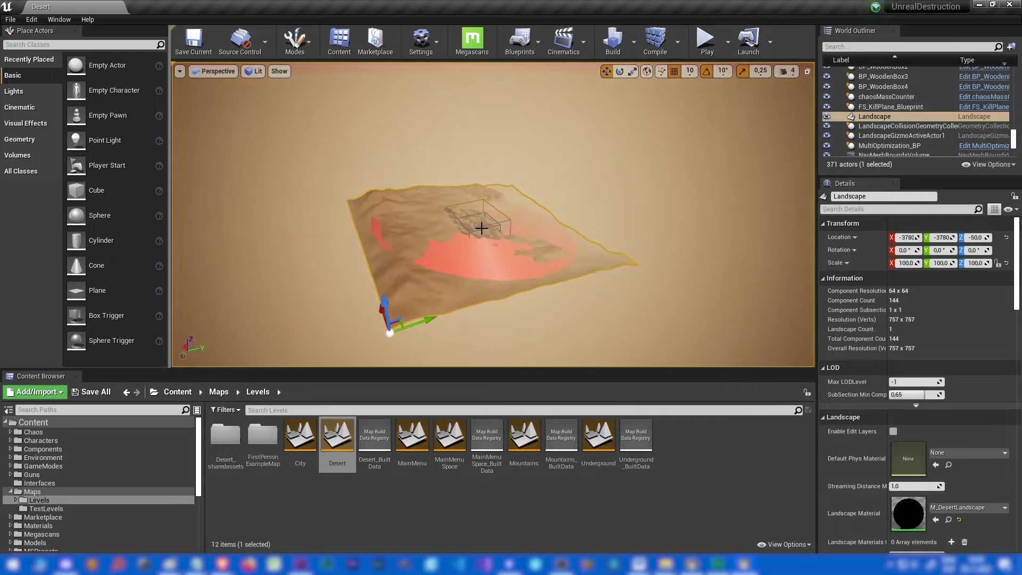
left_click(482, 227)
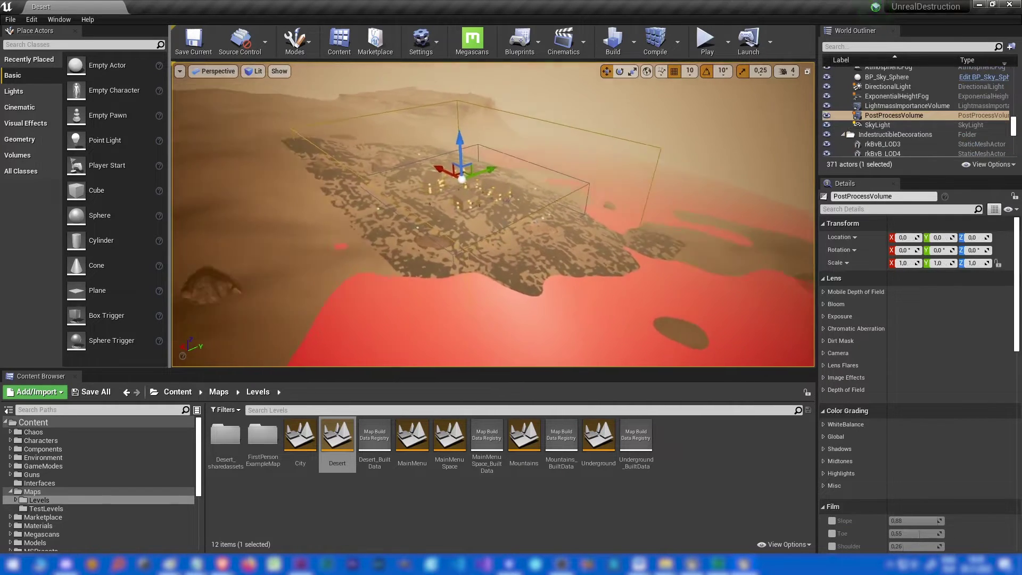
right_click_drag(571, 253, 599, 266)
key("p")
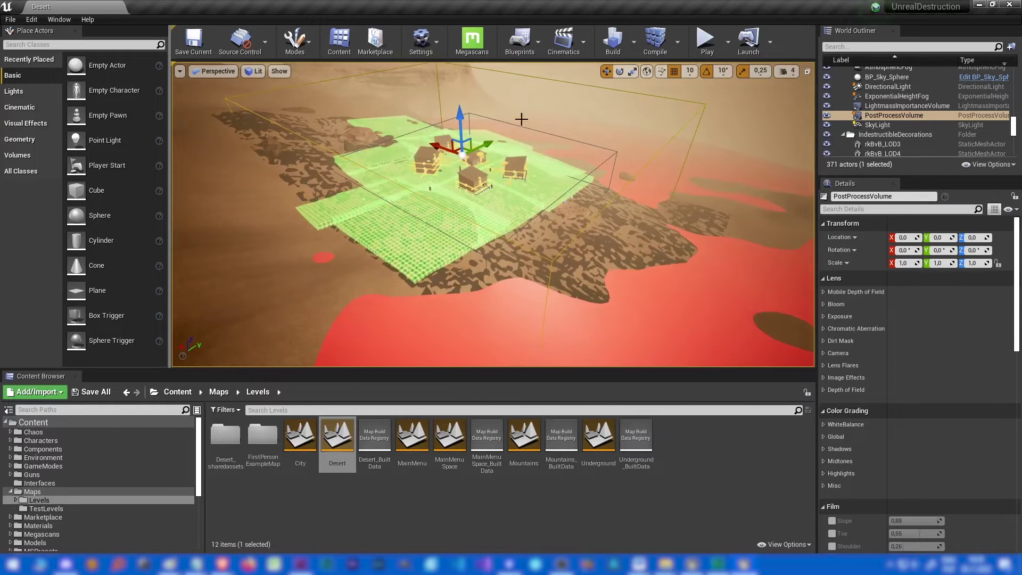
Hide the Landscape and inspect an optimization volume and the landscape collision geometry collection underneath.
left_click(326, 208)
key("h")
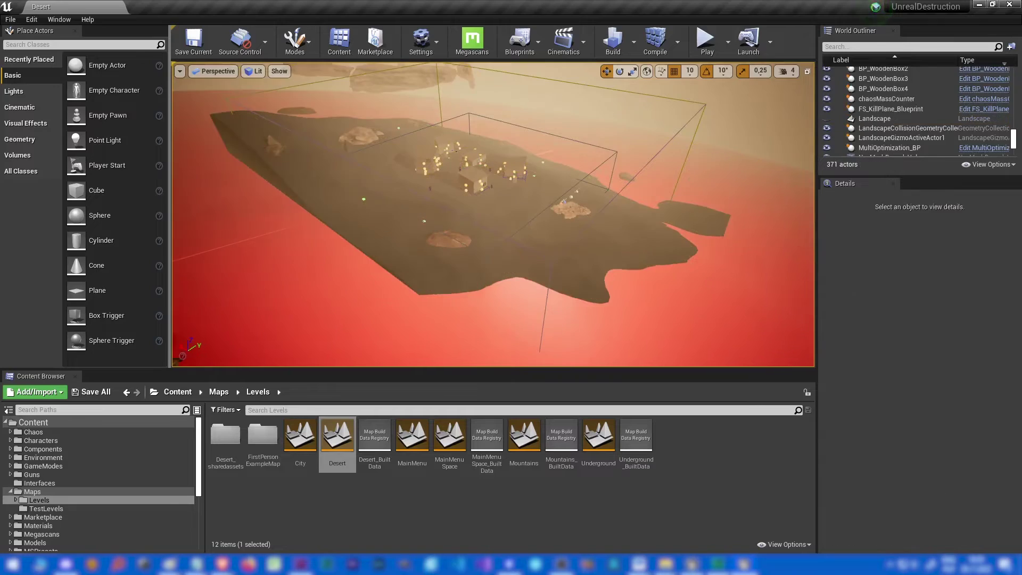
left_click(424, 221)
key("f")
left_click(384, 177)
key("f")
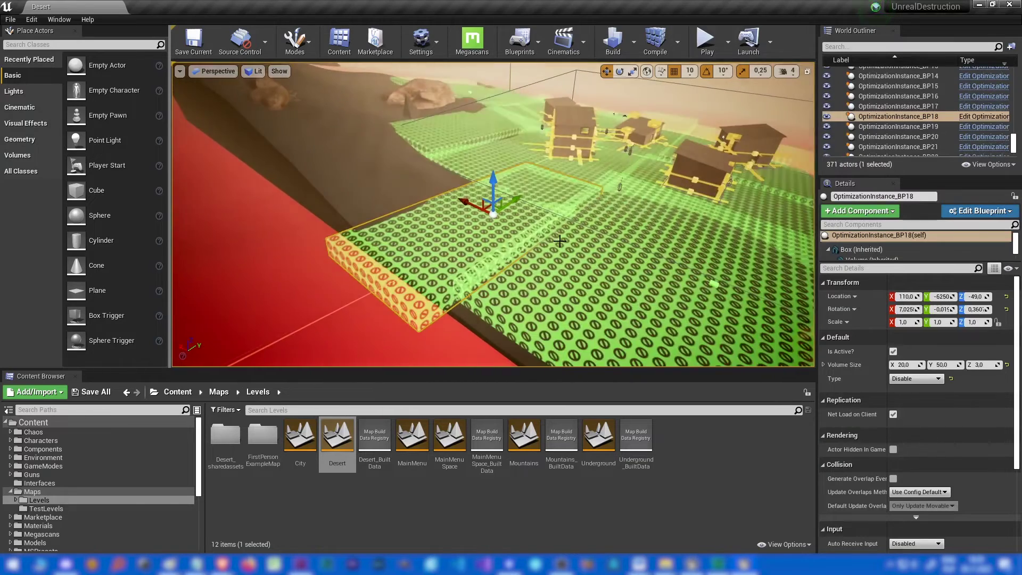
left_click(319, 154)
key("f")
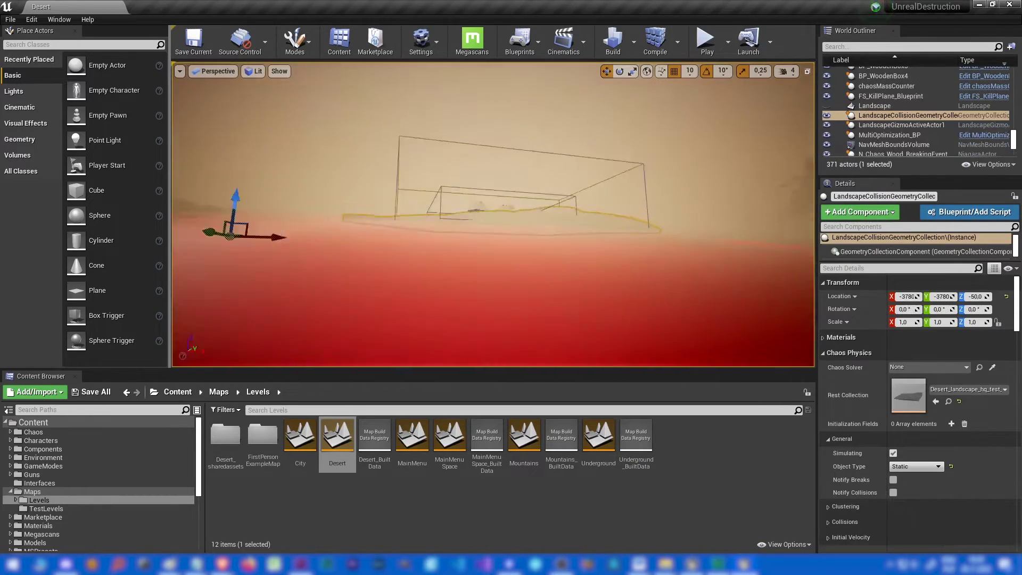
left_click_drag(318, 155, 634, 274, "alt")
key("p")
Compare the collision responses of Landscape and its collision geometry collection, filtering the details by COLL.
left_click(878, 106)
scroll(894, 303, "down", 3)
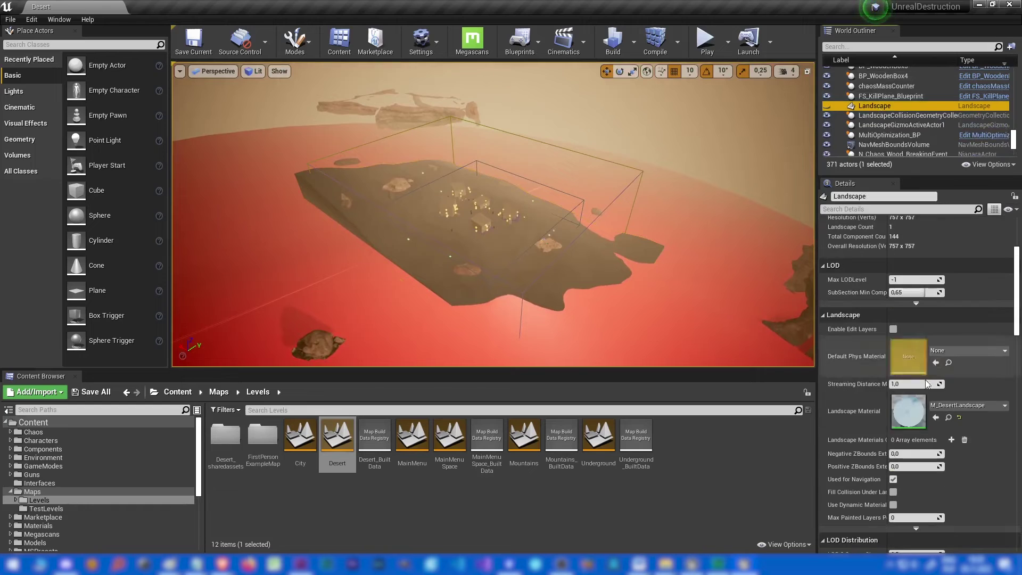
left_click(869, 210)
type("COLL")
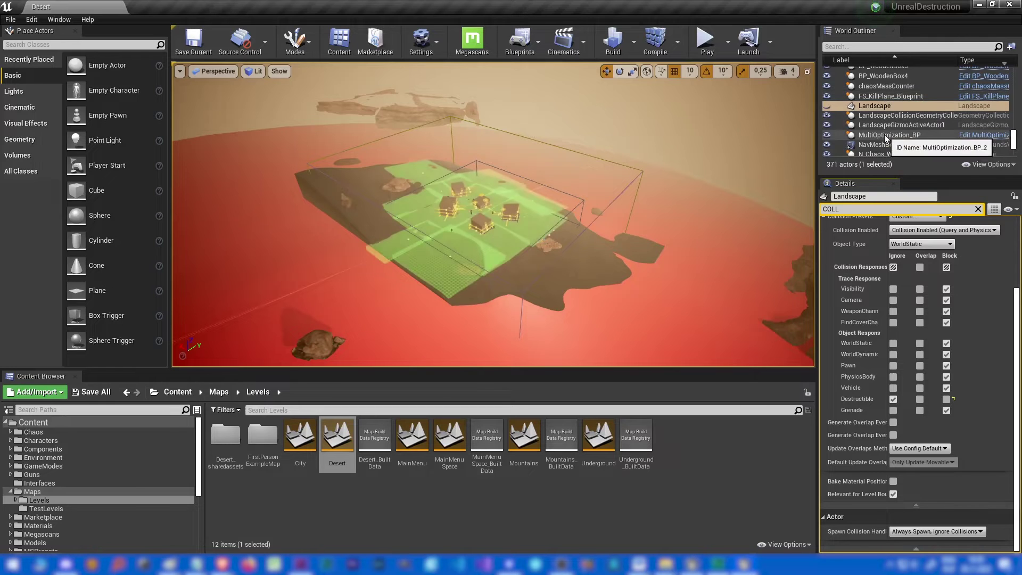
left_click(892, 115)
scroll(953, 400, "down", 4)
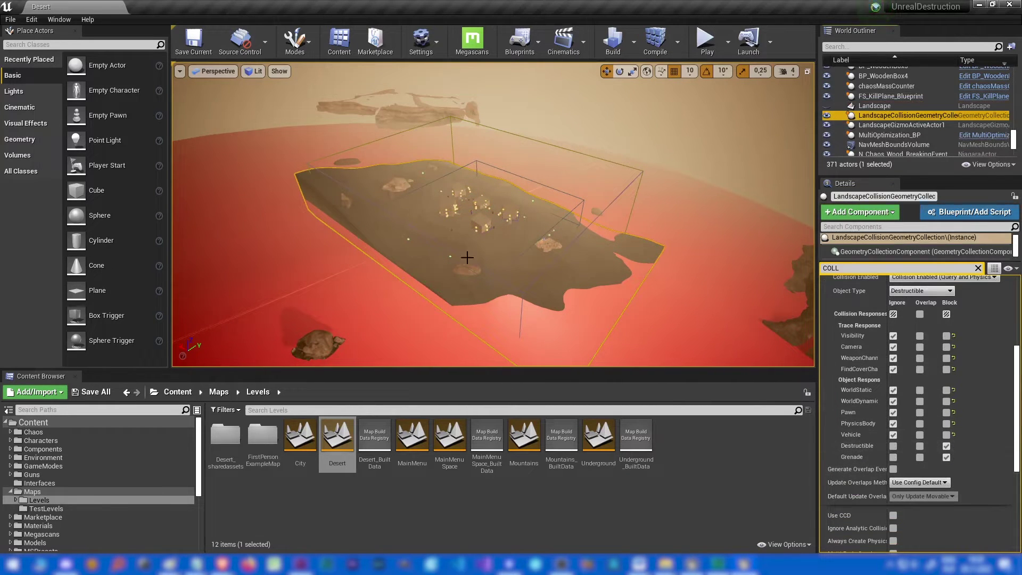
Fly around the village to examine the houses, their anchor boxes and the disable volumes covering the ground.
right_click_drag(468, 263, 459, 269)
key("p")
key("w")
key("p")
key("p")
right_click_drag(670, 282, 674, 284)
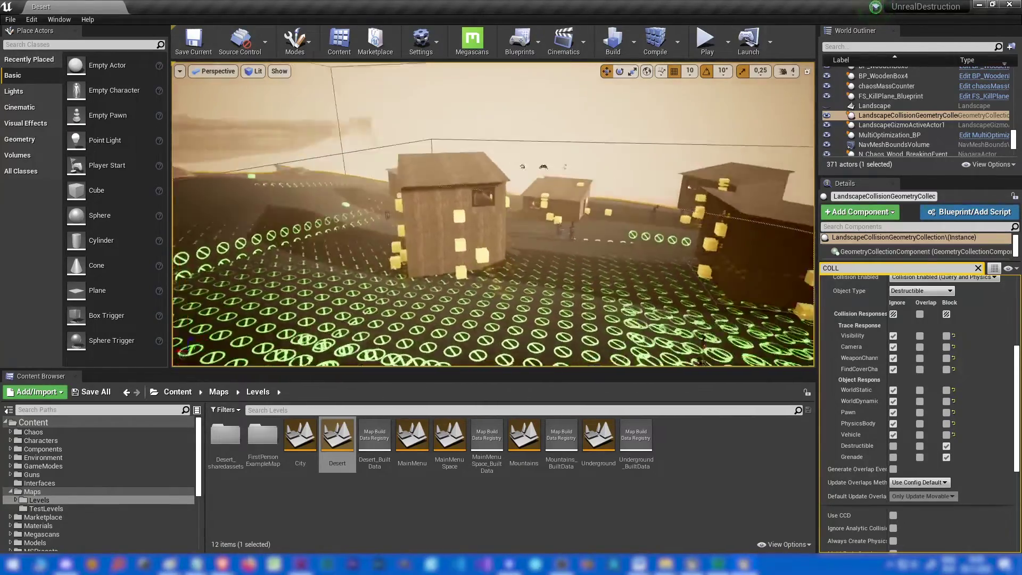
right_click_drag(493, 214, 623, 208)
right_click_drag(493, 214, 514, 225)
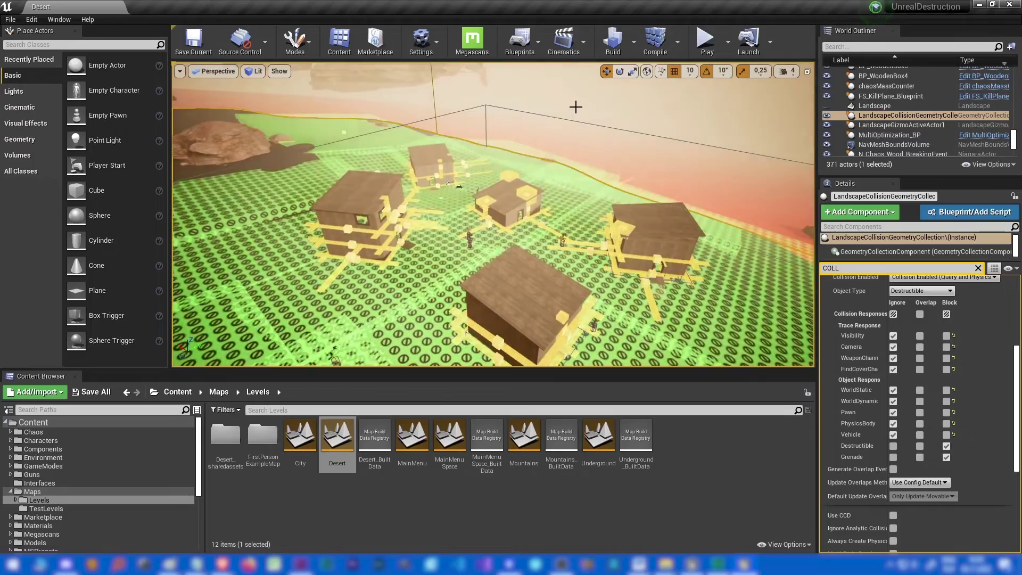
right_click_drag(645, 191, 620, 158)
mouse_move(588, 249)
right_mouse_down()
mouse_move(581, 258)
mouse_move(570, 251)
mouse_move(582, 261)
right_mouse_up()
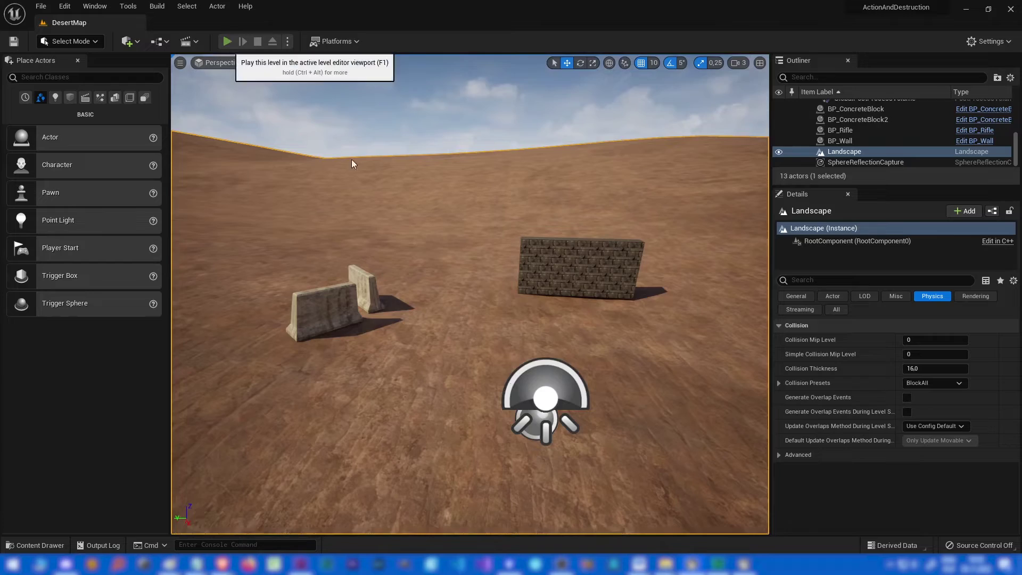
Return to DesertMap in the ActionAndDestruction project, start a play-test and fire the rifle over the open landscape.
left_click(228, 41)
key("w")
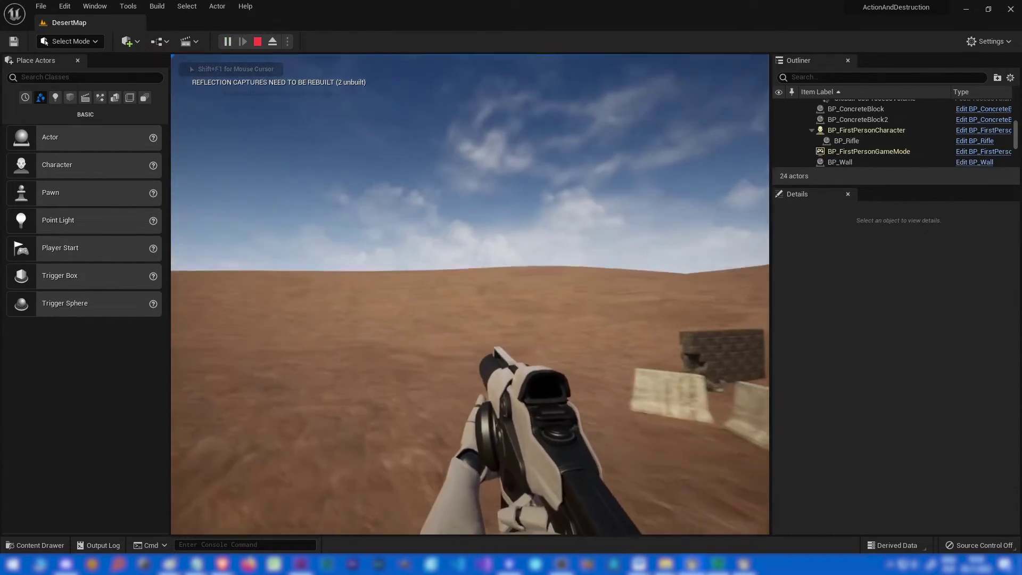
left_click(470, 295)
left_click(470, 294)
left_click(470, 295)
left_click(470, 294)
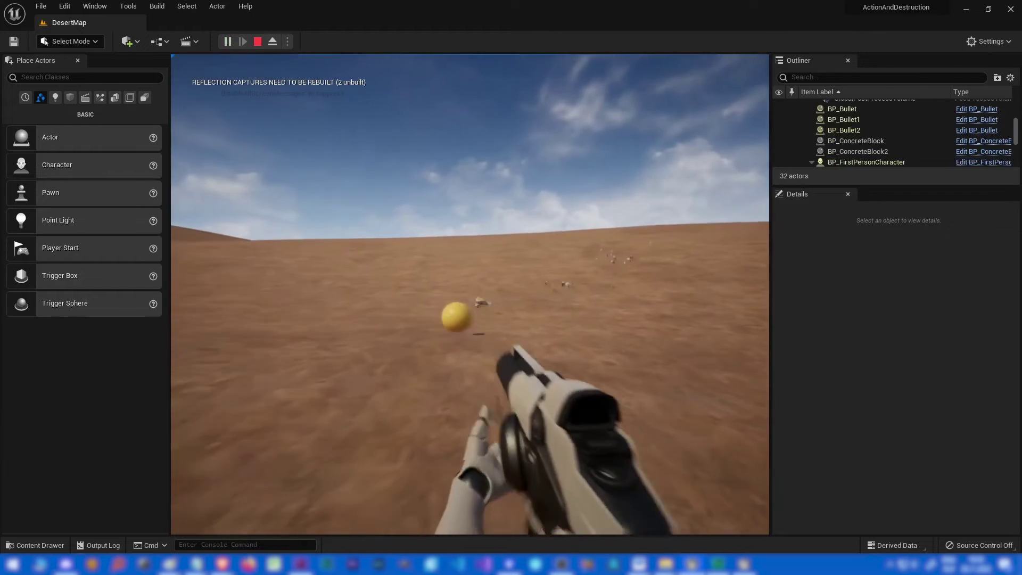
left_click(470, 295)
left_click(471, 294)
left_click(471, 294)
Eject from the player, hide the Landscape to look for fragments beneath it, and possess the player again.
key("F8")
left_click(760, 364)
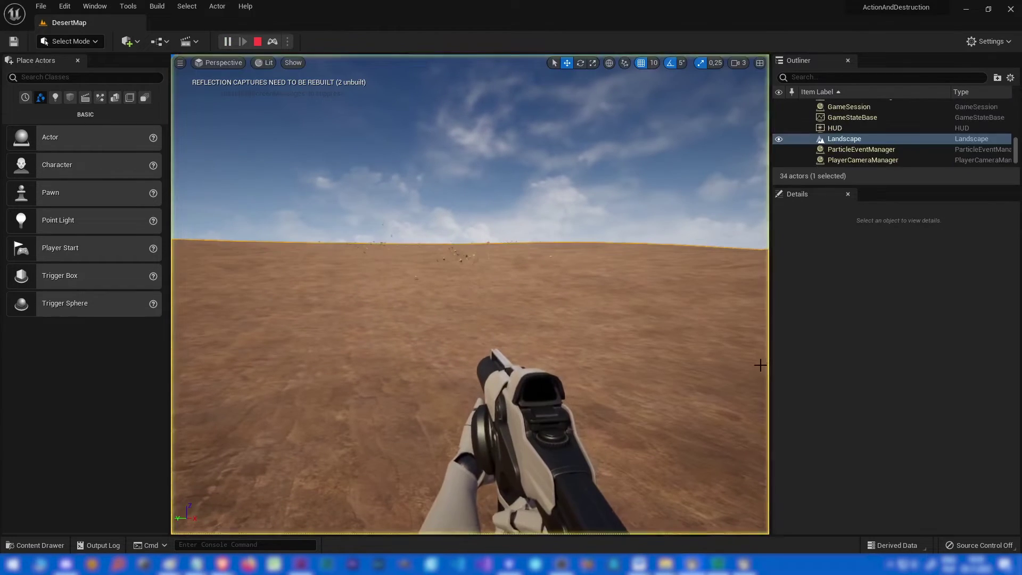
key("h")
key("a")
right_click_drag(442, 380, 612, 411)
left_click(274, 42)
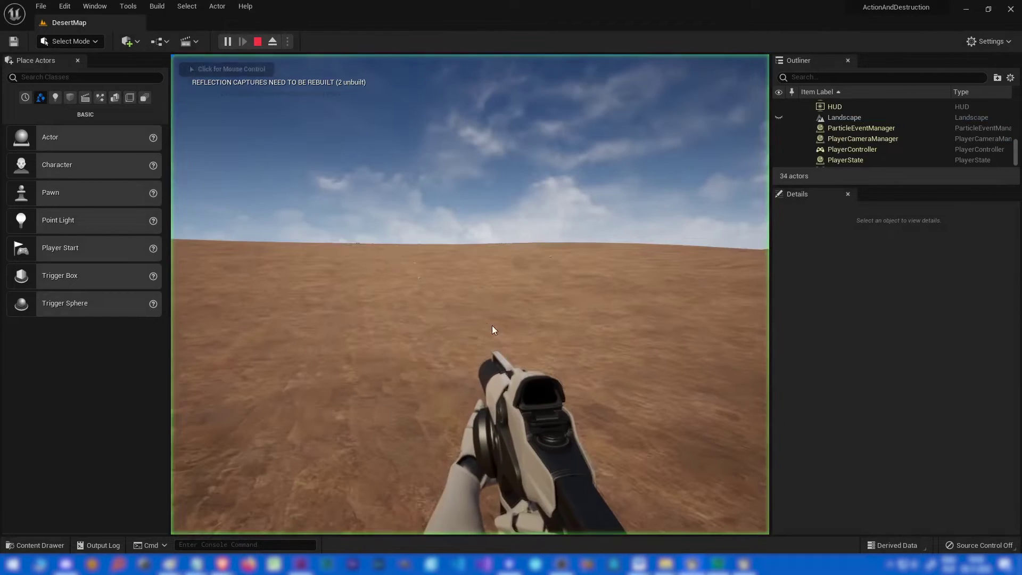
Fire more shots over the sand, eject to view the bullet fragments around the hidden Landscape, and repossess the player.
left_click(470, 294)
left_click(470, 295)
left_click(470, 294)
left_click(470, 295)
key("F8")
key("a")
right_click_drag(470, 294, 575, 312)
right_click_drag(392, 345, 539, 317)
key("d")
left_click(272, 42)
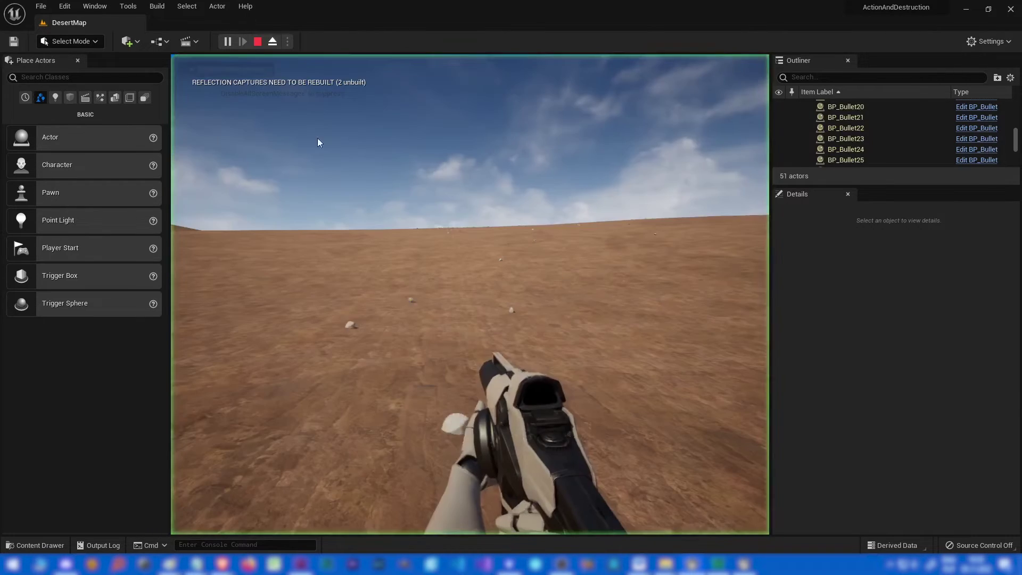
Fire more shots over the sand and toward the rubble, eject to view the fragments without the Landscape, and end the play-test.
left_click(358, 201)
left_click(470, 295)
left_click(470, 294)
key("w")
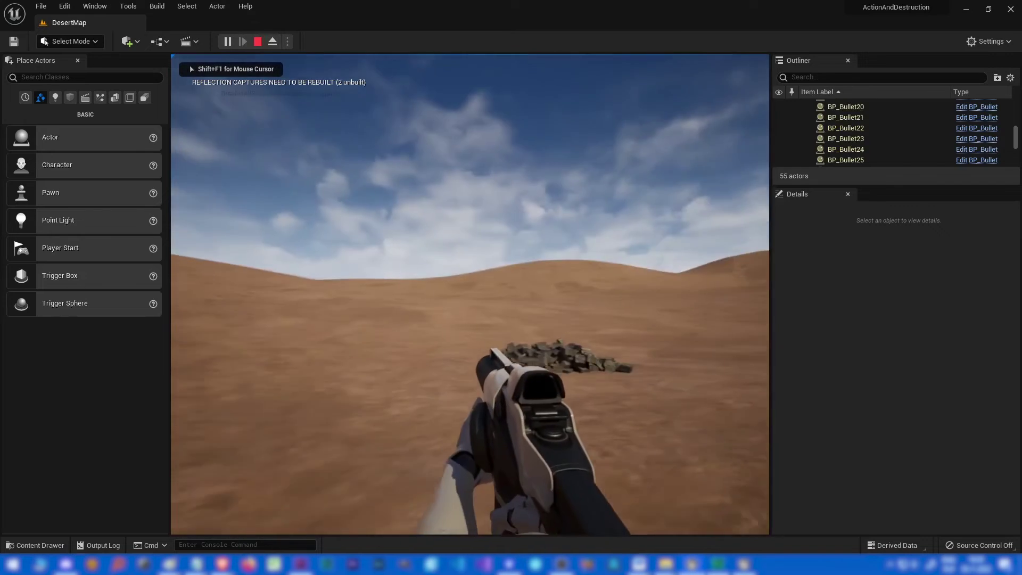
left_click(470, 295)
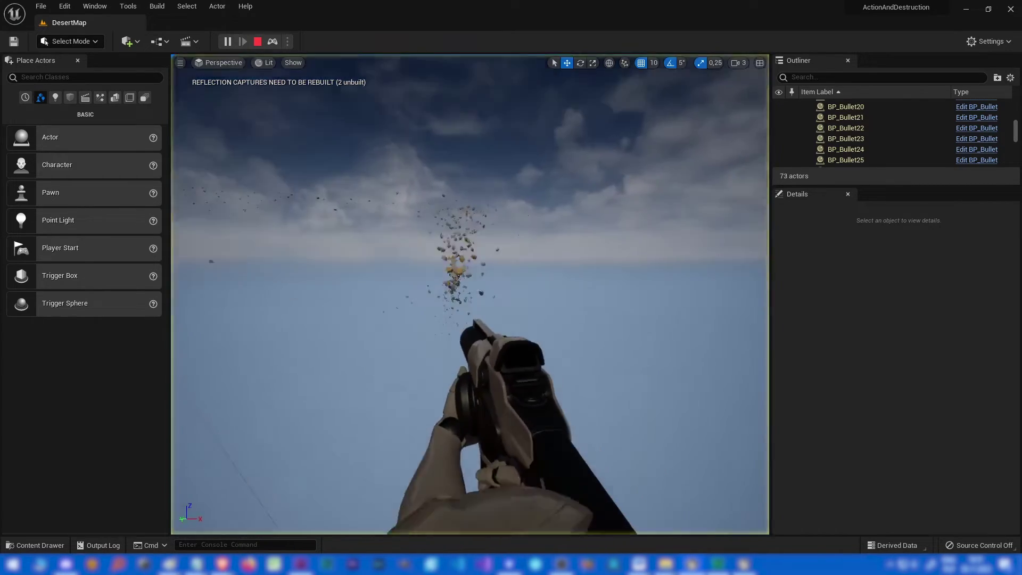
right_click_drag(471, 295, 564, 319)
key("Escape")
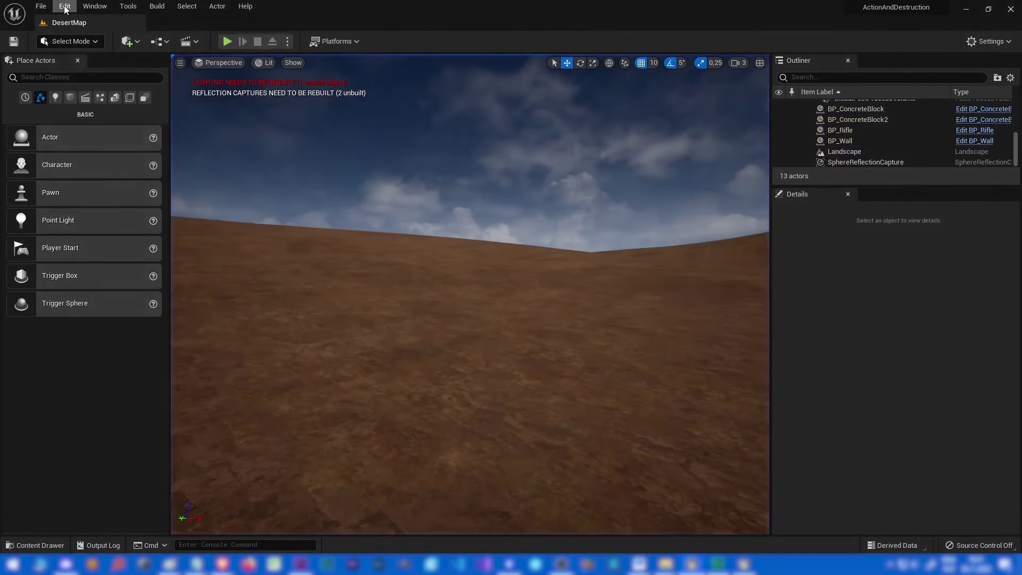
In the Project Settings' Chaos solver options, set Iterations to 30, Collision Pair and Push Out Iterations to 20, and Collision Push Out Pair Iterations to 10.
left_click(65, 6)
left_click(114, 164)
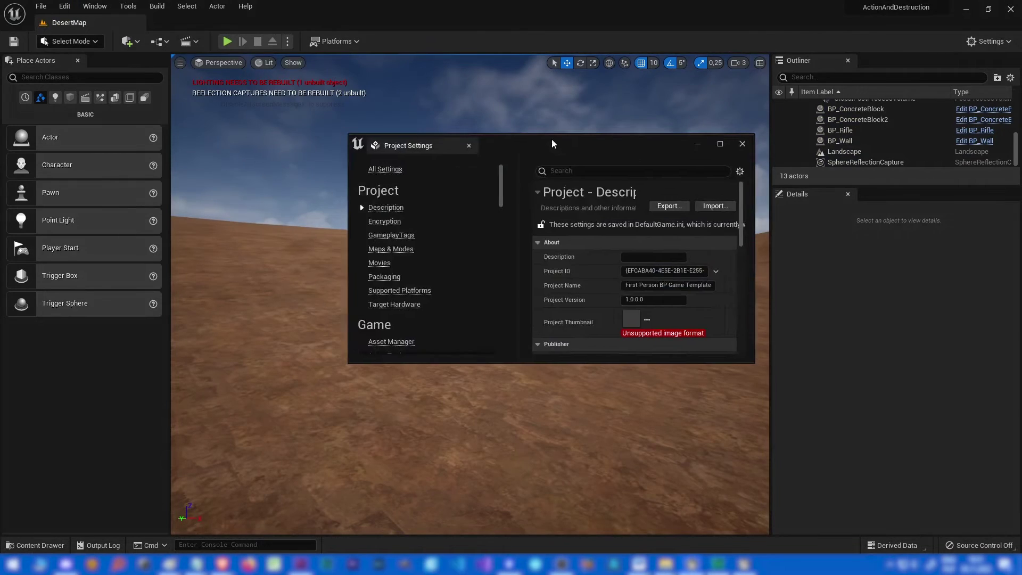
double_click(553, 144)
left_click(229, 42)
type("CHAOS")
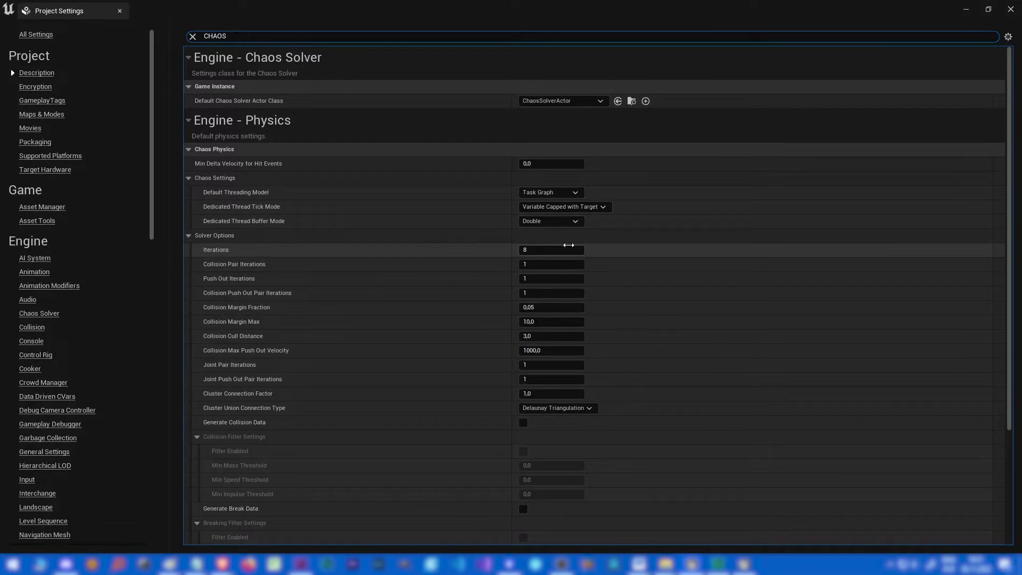
left_click(569, 247)
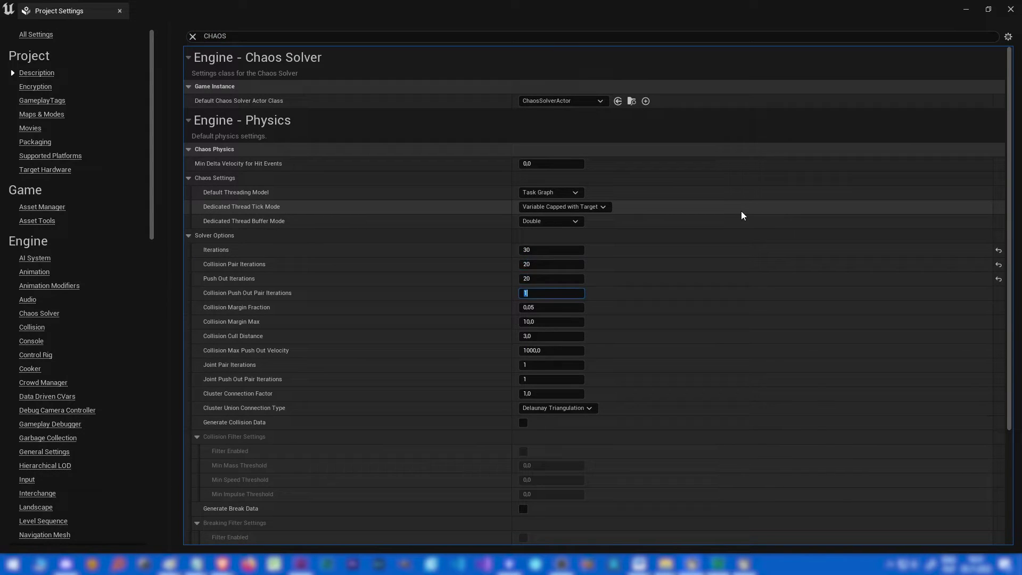
left_click_drag(232, 12, 0, 133)
Set the Landscape's Collision Thickness to 100 and start a play-test.
left_click(861, 152)
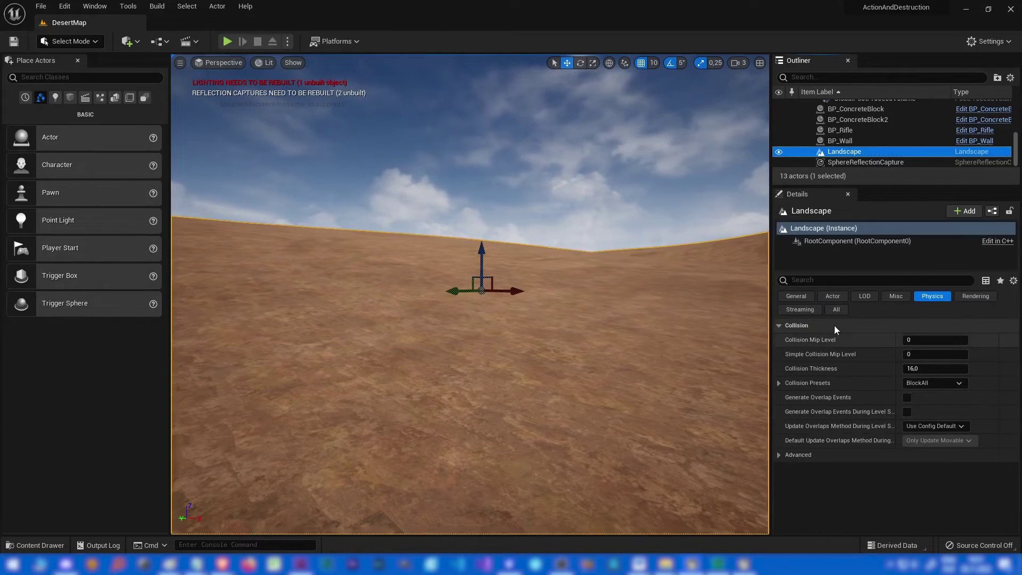
left_click(911, 368)
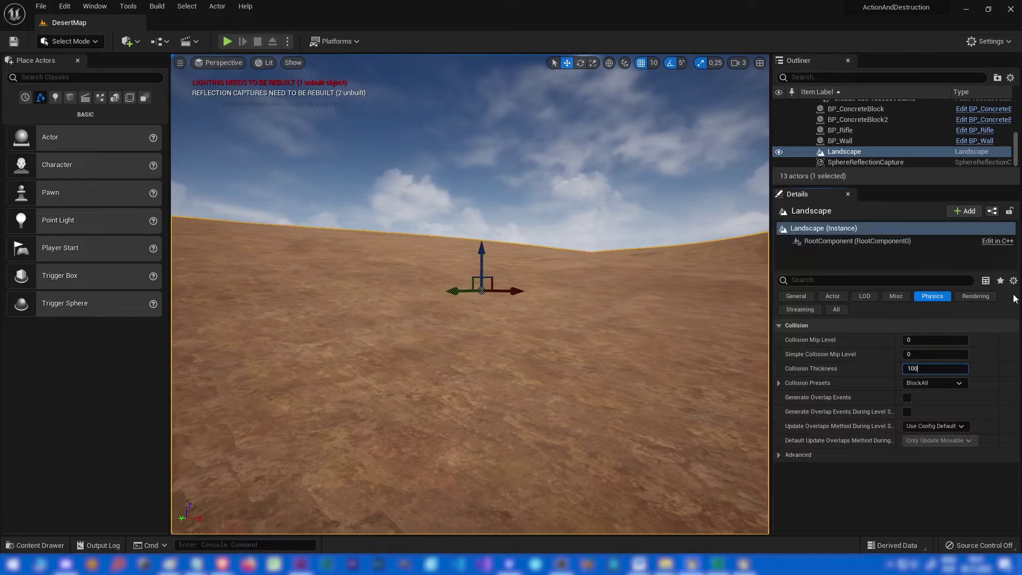
left_click(235, 46)
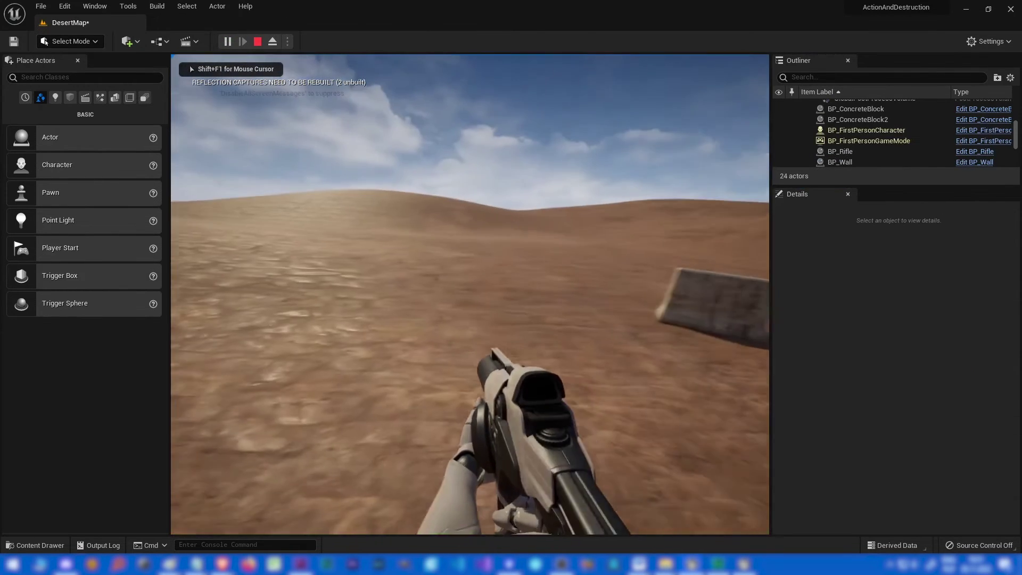
Fire a series of bullets across the open sand in different directions.
left_click(470, 294)
left_click(470, 295)
left_click(470, 295)
left_click(470, 295)
left_click(470, 295)
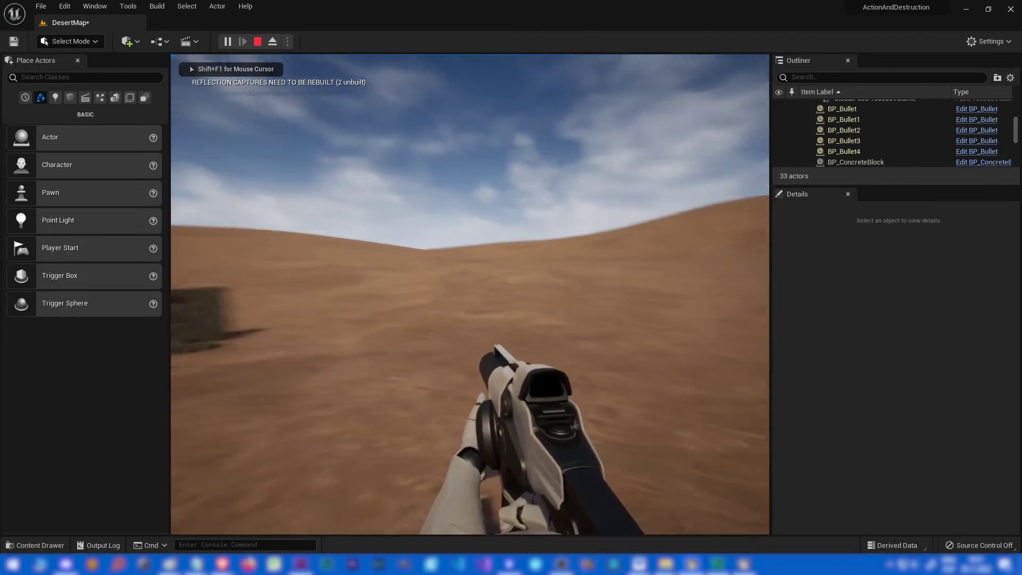
left_click(470, 295)
left_click(470, 294)
Eject from the player, hide the Landscape, then possess the player to fire again and eject to look for fragments below ground.
key("F8")
left_click(756, 342)
right_click(522, 351)
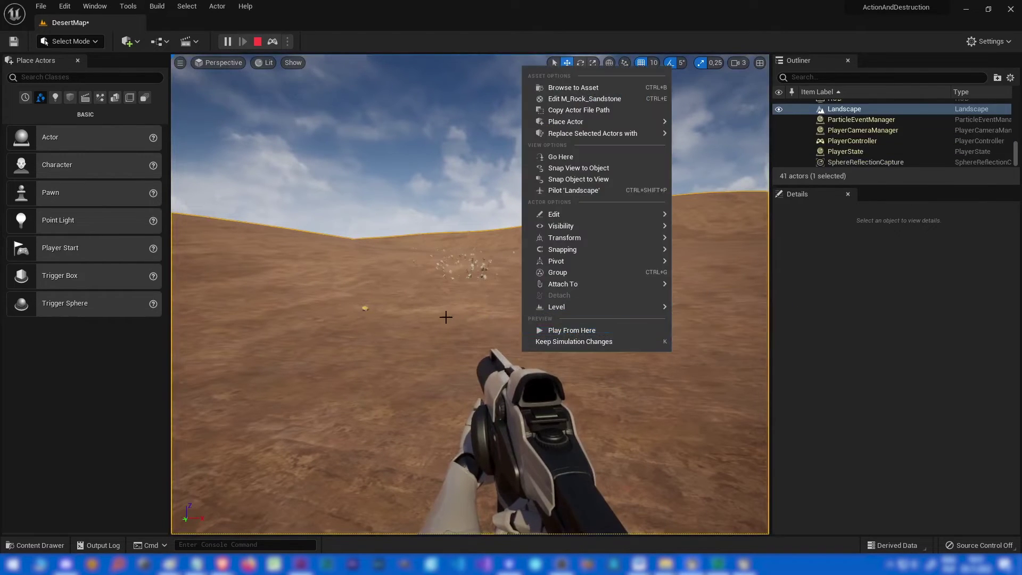
left_click(564, 330)
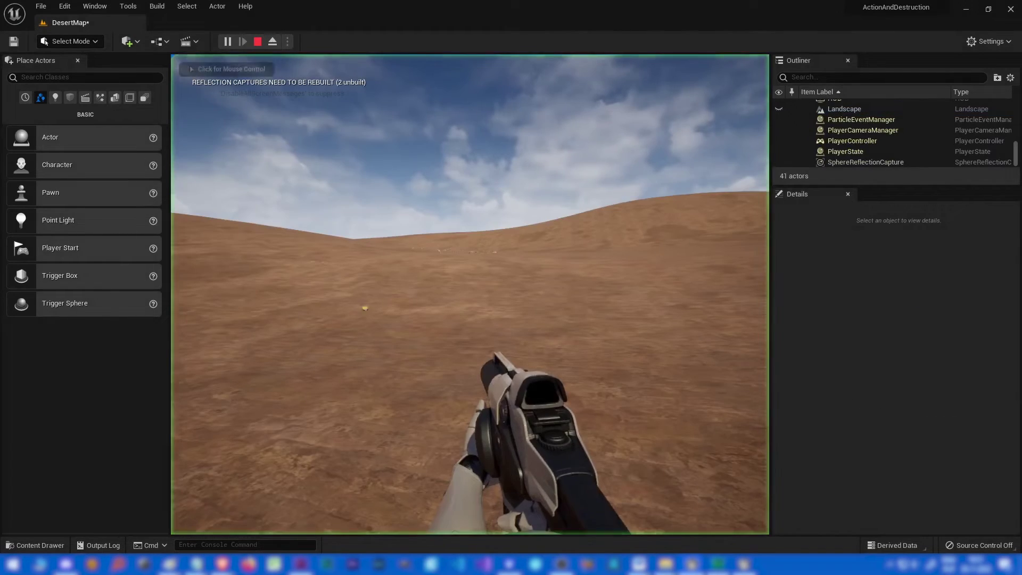
left_click(470, 295)
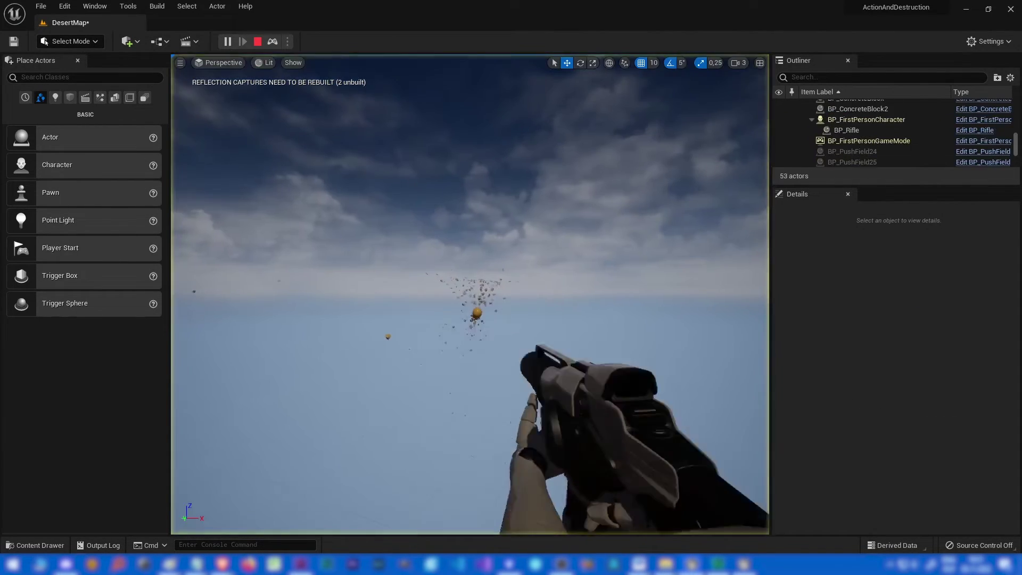
key("F8")
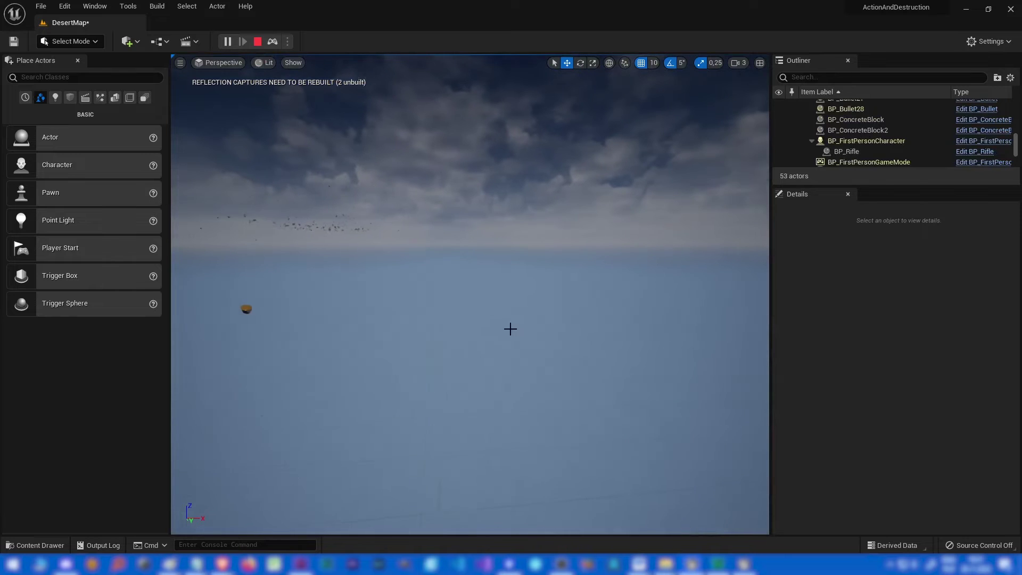
Repossess the player, fire several more bullets, eject to check the fragments around the hidden Landscape, and end the play-test.
key("F8")
left_click(509, 326)
left_click(509, 326)
left_click(471, 295)
left_click(470, 294)
key("F8")
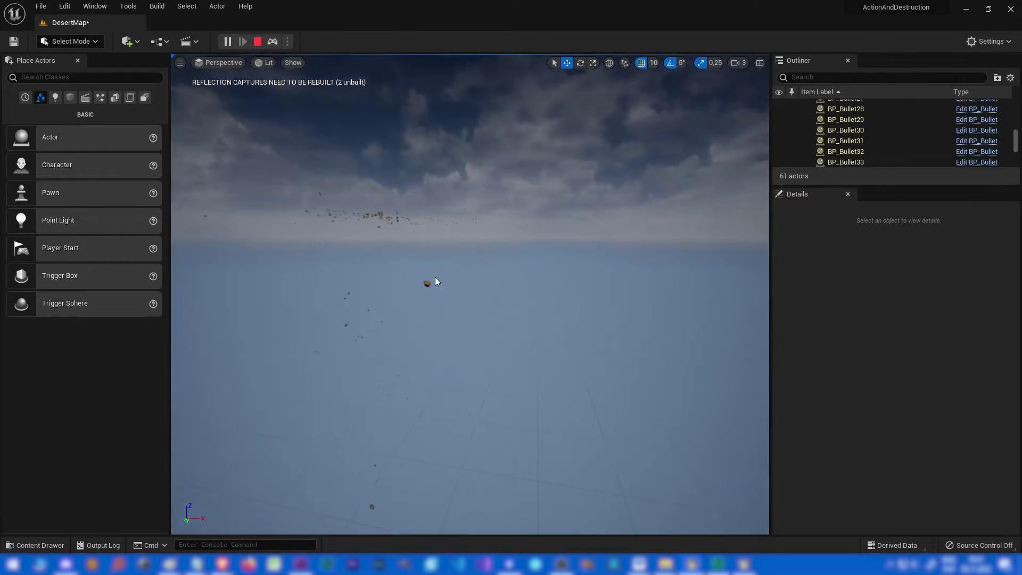
key("Escape")
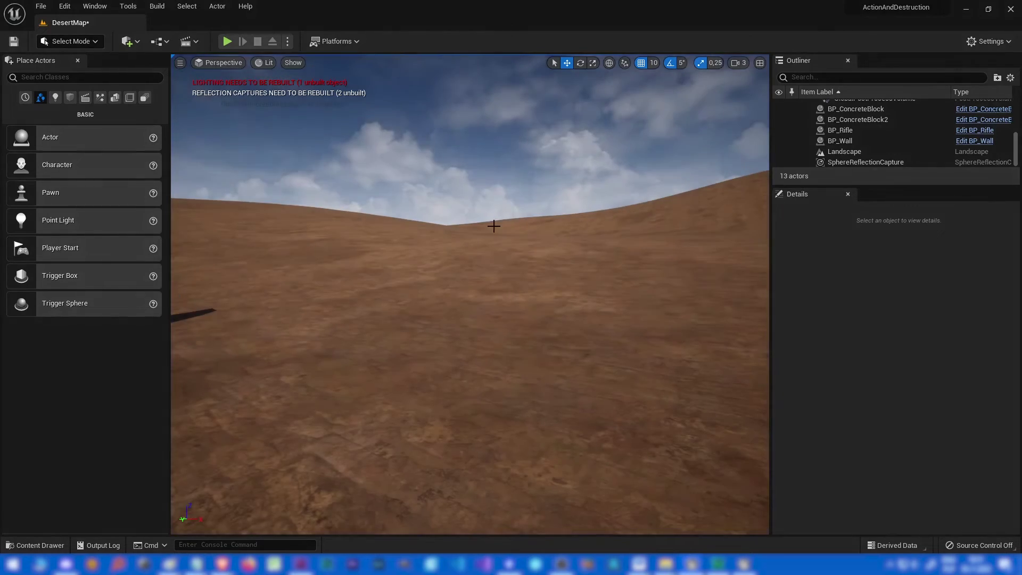
Search the Project Settings for "delta" and set Max Physics Delta Time to 0.0013.
right_click_drag(416, 357, 279, 368)
key("a")
key("ctrl+space")
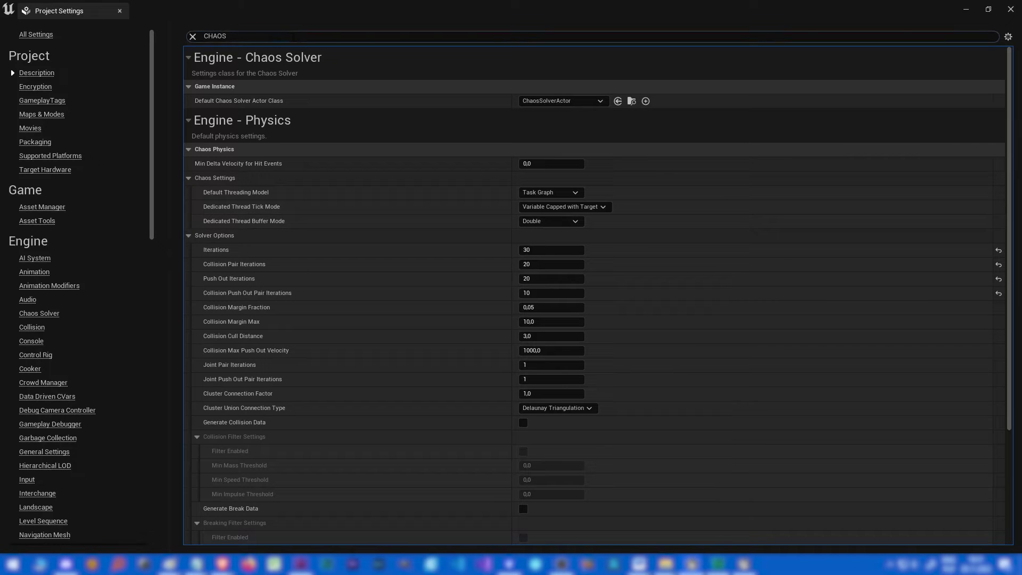
type("lta")
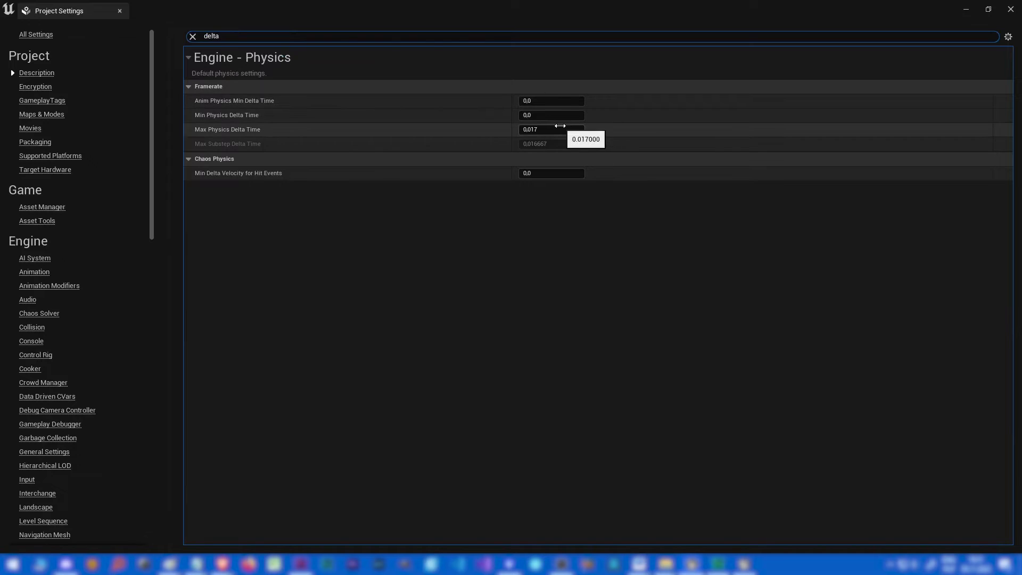
left_click(560, 129)
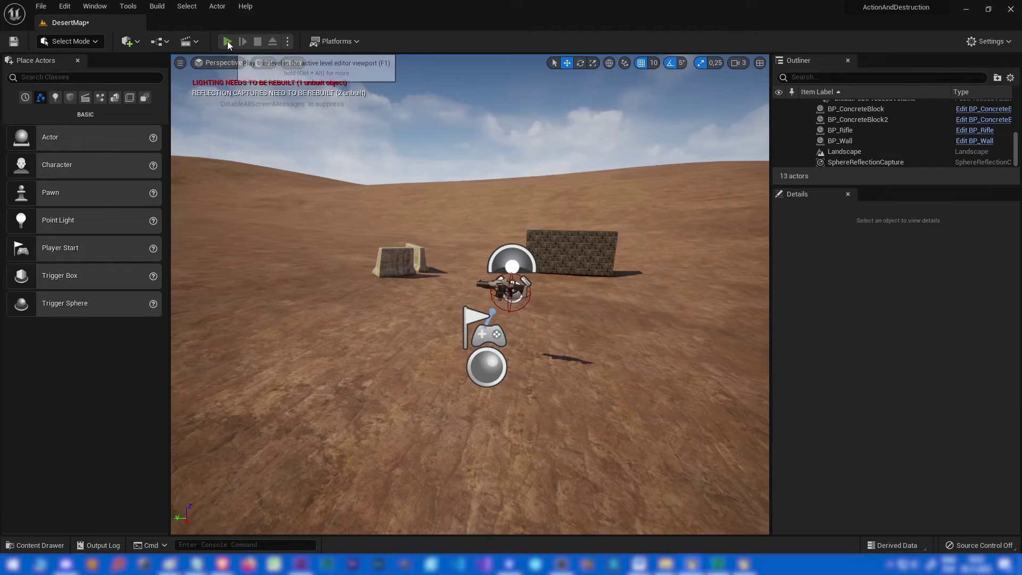
Start a play-test from the level and fire a burst of bullets across the sand.
left_click(228, 42)
left_click(470, 295)
left_click(470, 295)
left_click(470, 294)
left_click(471, 294)
left_click(470, 294)
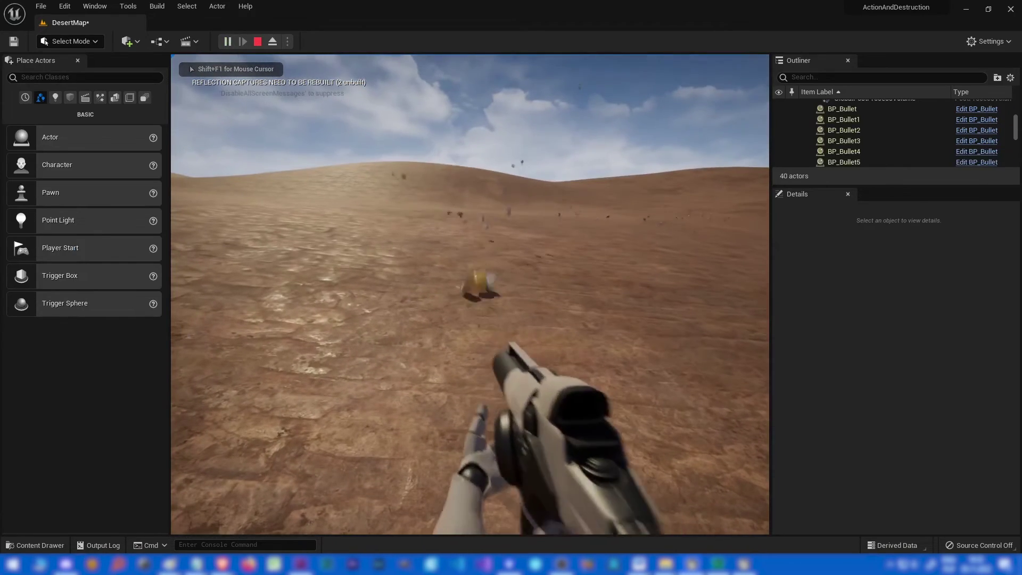
left_click(470, 295)
left_click(470, 294)
left_click(471, 294)
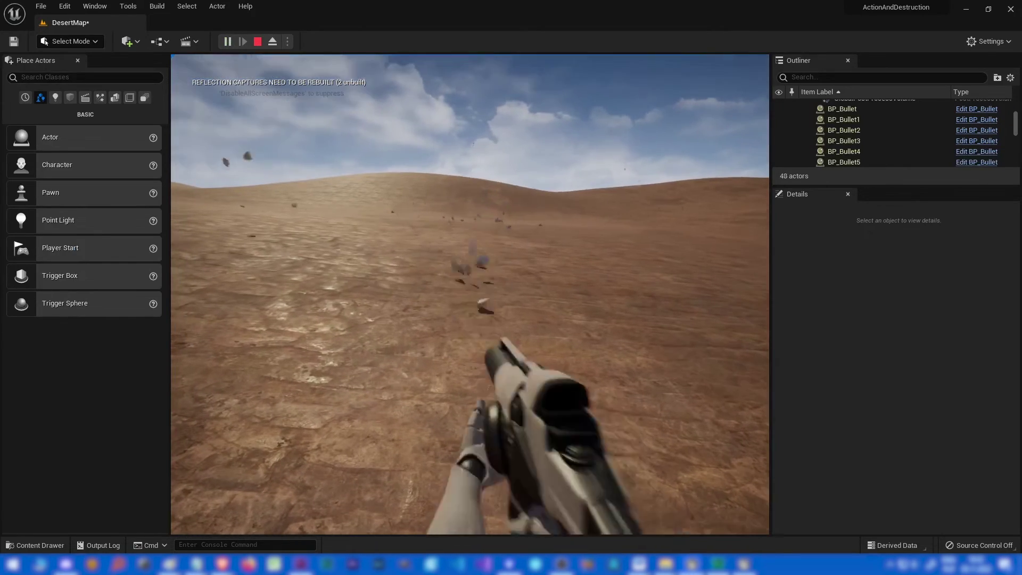
Eject from the player, hide the Landscape to look for fragments beneath it, and end the play-test.
key("F8")
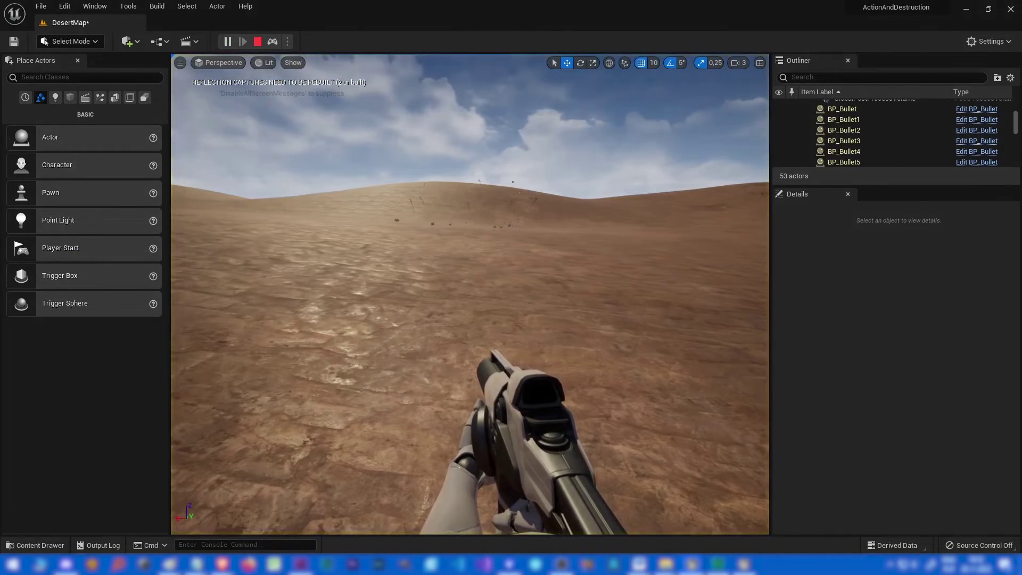
left_click(447, 343)
key("h")
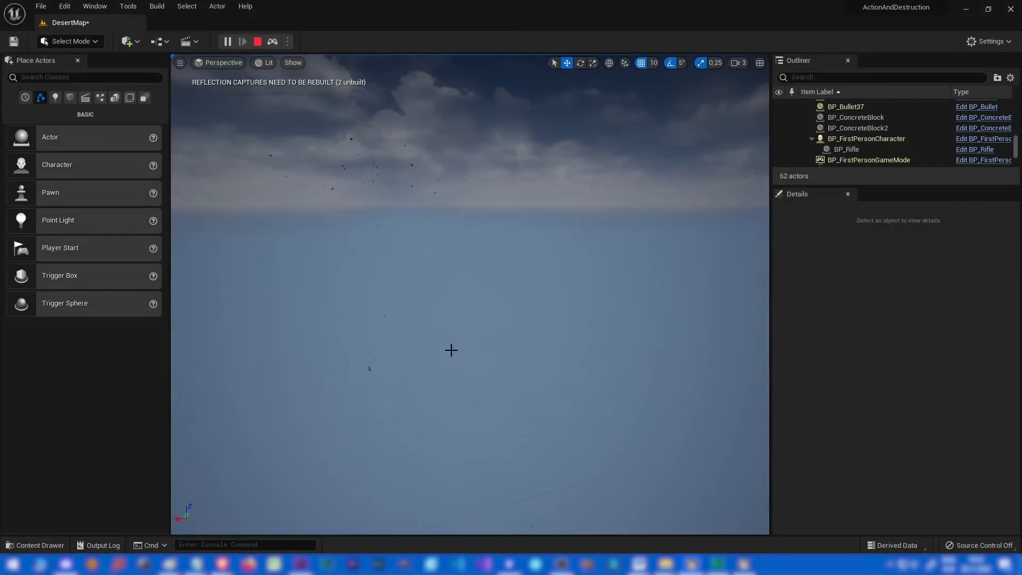
key("Escape")
Play-test again, firing bullets at the ground, over the open sand and at the brick wall, and end the session.
left_click(227, 41)
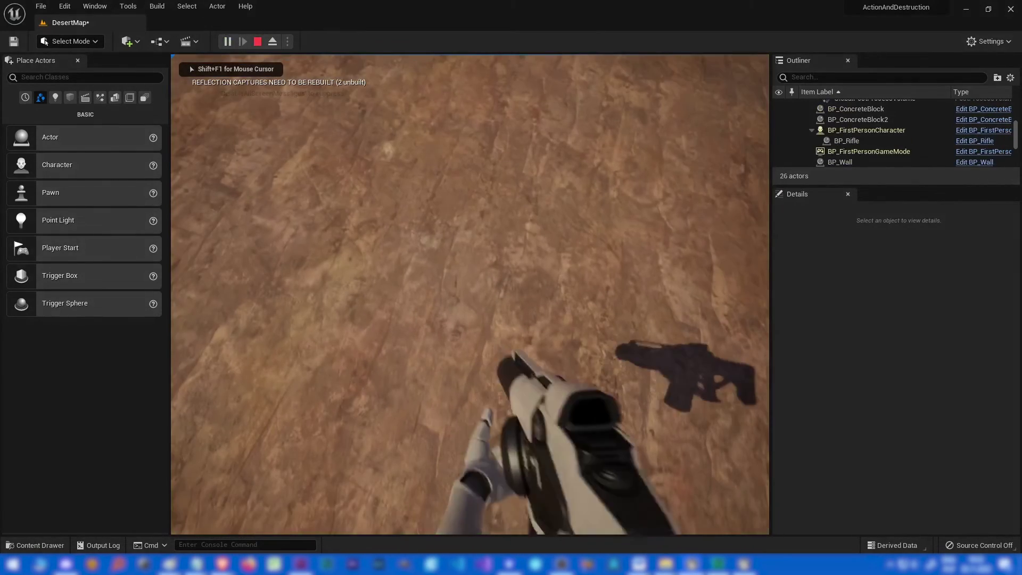
left_click(471, 294)
left_click(471, 294)
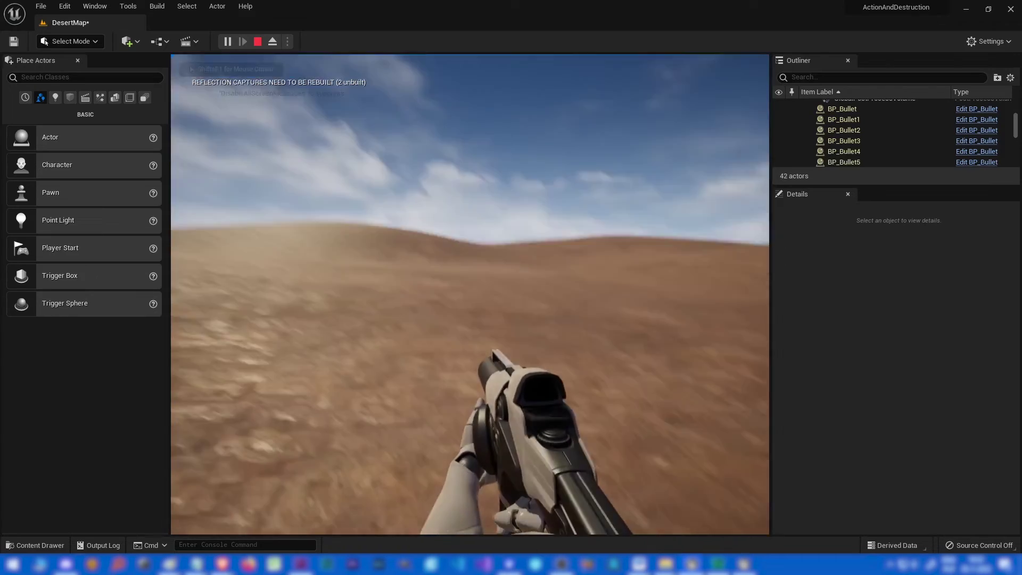
left_click(470, 294)
left_click(470, 295)
left_click(470, 295)
left_click(470, 294)
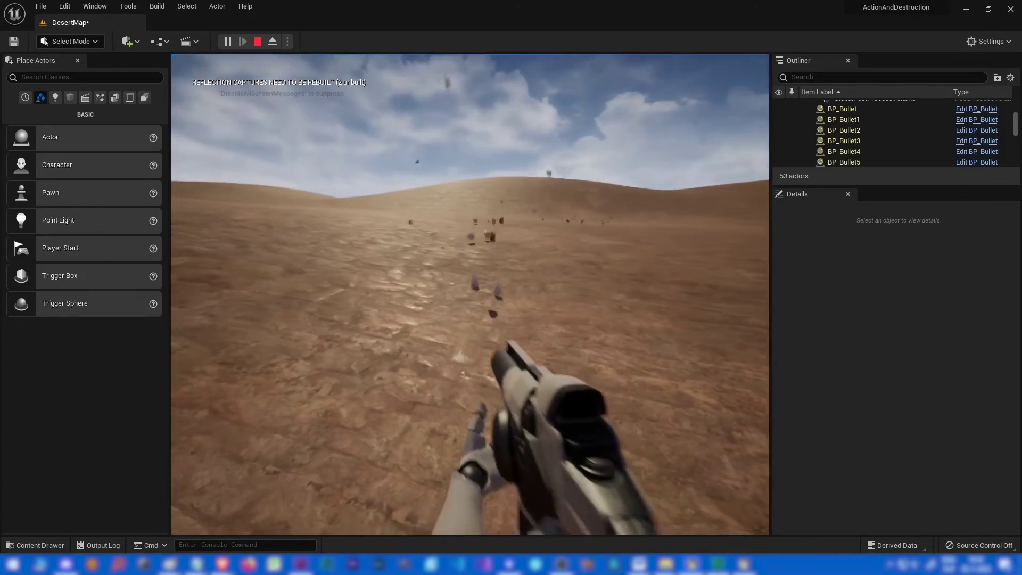
left_click(470, 295)
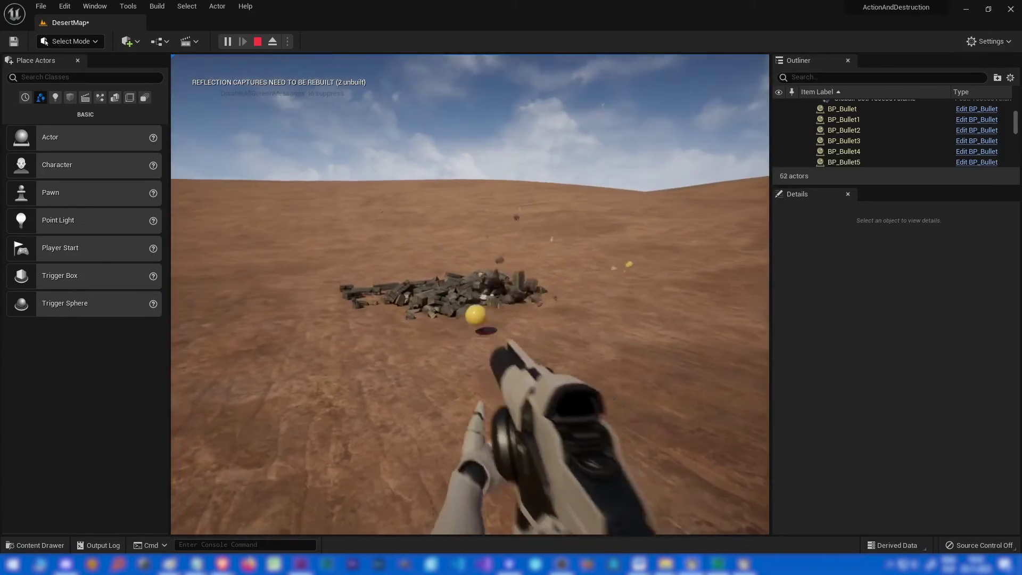
key("Escape")
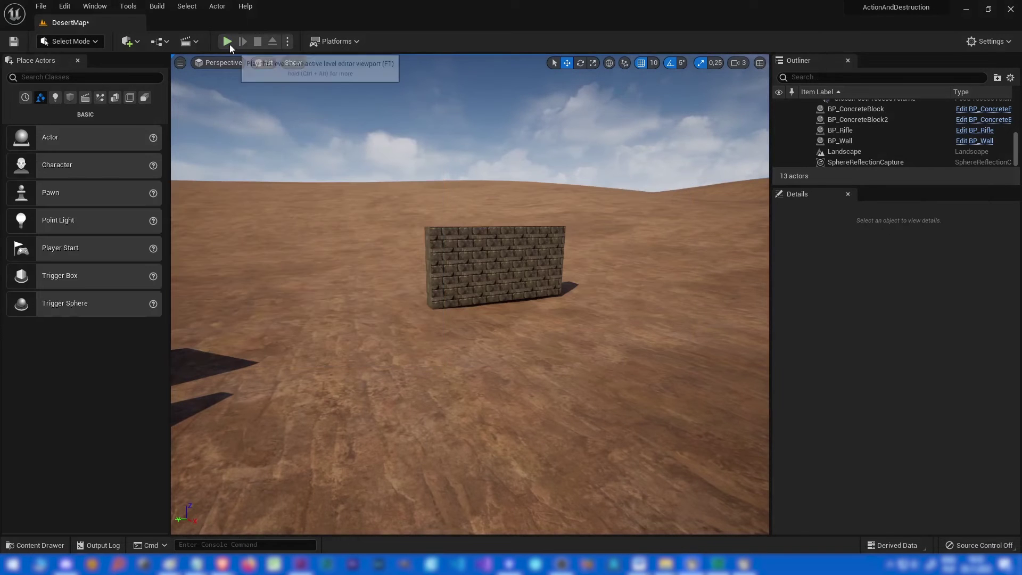
Launch another play-test and fire repeated bullets at the sand to watch how they shatter.
left_click(227, 41)
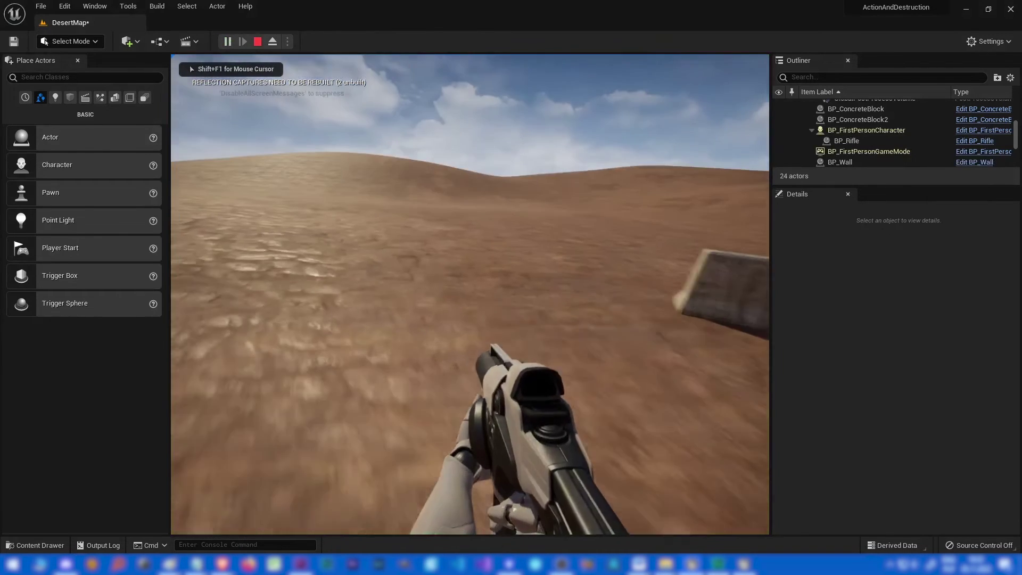
left_click(470, 295)
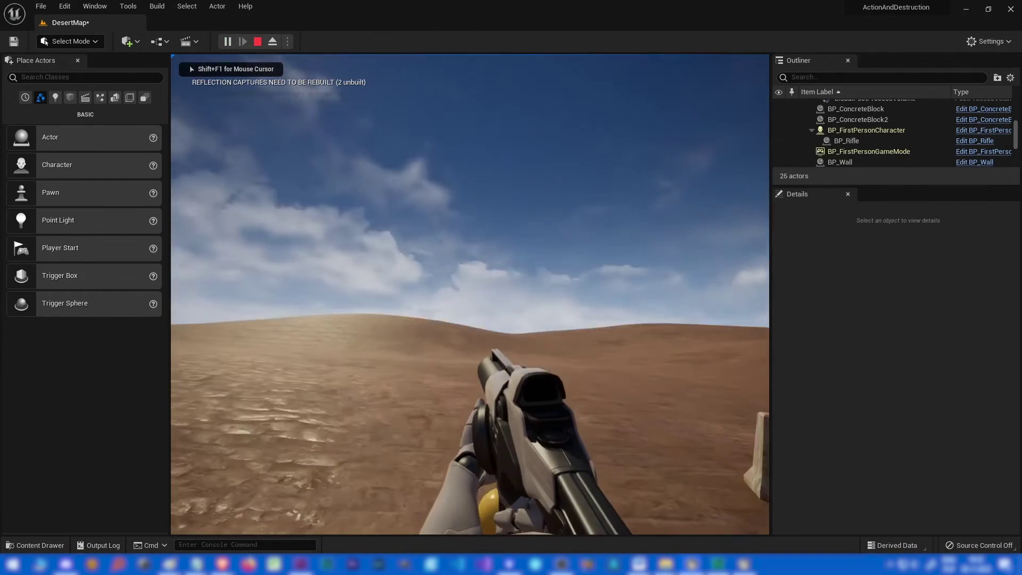
left_click(470, 295)
left_click(471, 295)
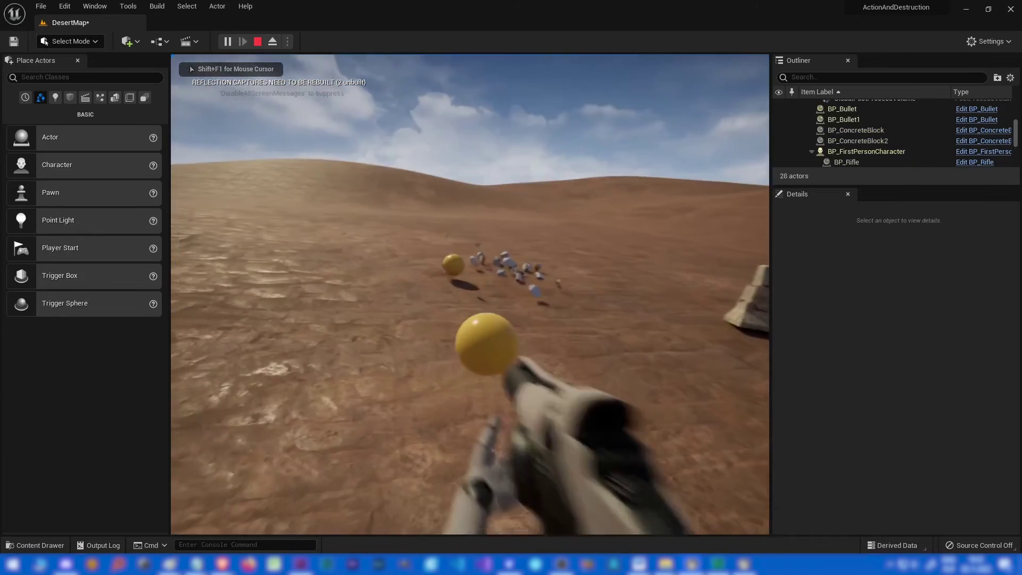
left_click(470, 295)
left_click(470, 294)
left_click(470, 295)
left_click(470, 295)
left_click(470, 295)
left_click(470, 295)
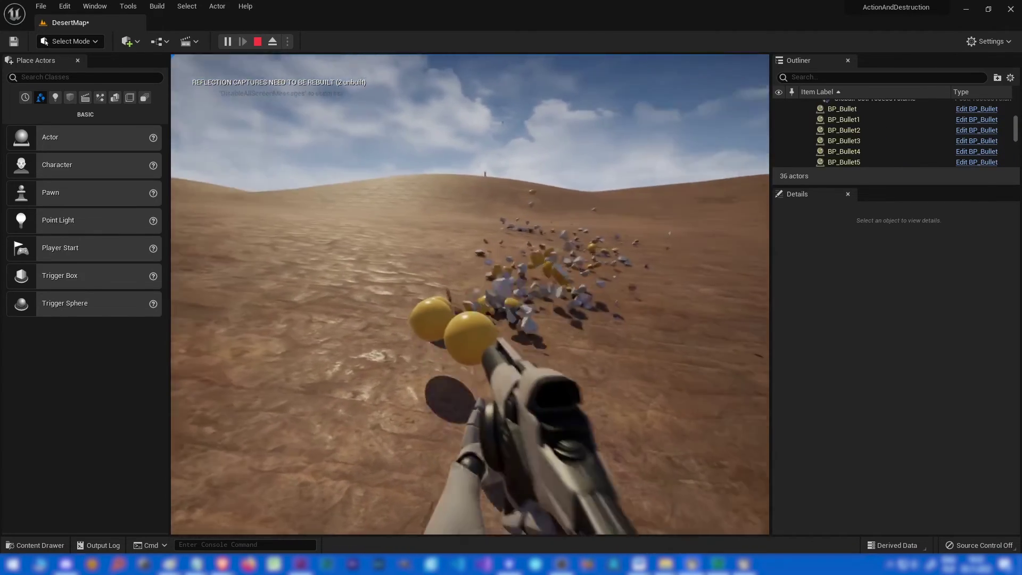
Eject with the Landscape hidden, examine the fragments near the blocks and wall from below, and stop the play-test.
key("F11")
key("F8")
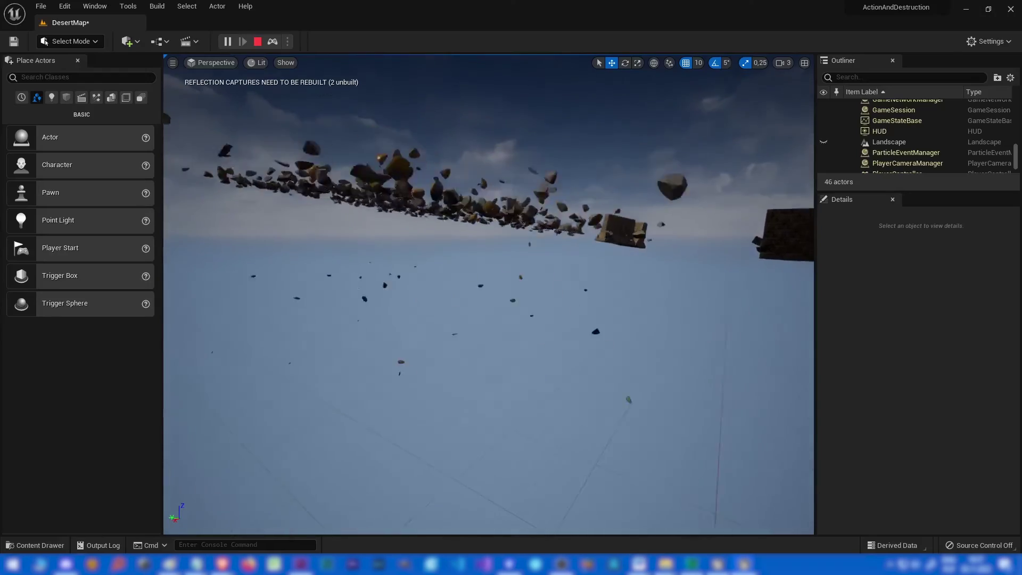
right_click_drag(489, 294, 557, 303)
key("Escape")
mouse_move(489, 295)
right_mouse_down()
mouse_move(503, 303)
mouse_move(495, 298)
right_mouse_up()
right_click_drag(397, 415, 394, 416)
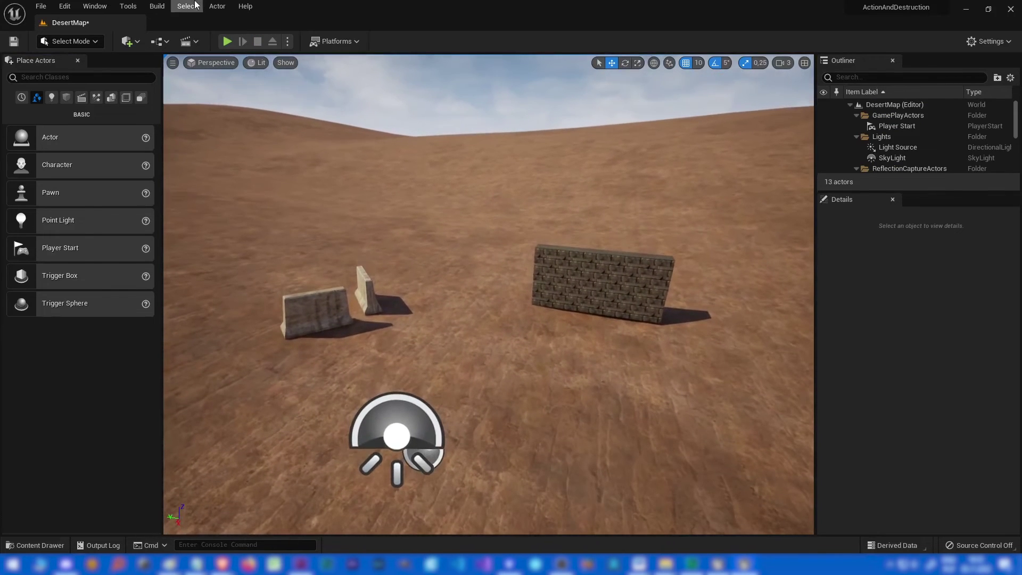
Look up the delta time settings in the project settings and open the Max Physics Delta Time value.
left_click(65, 6)
left_click(114, 176)
left_click(318, 71)
type("delya")
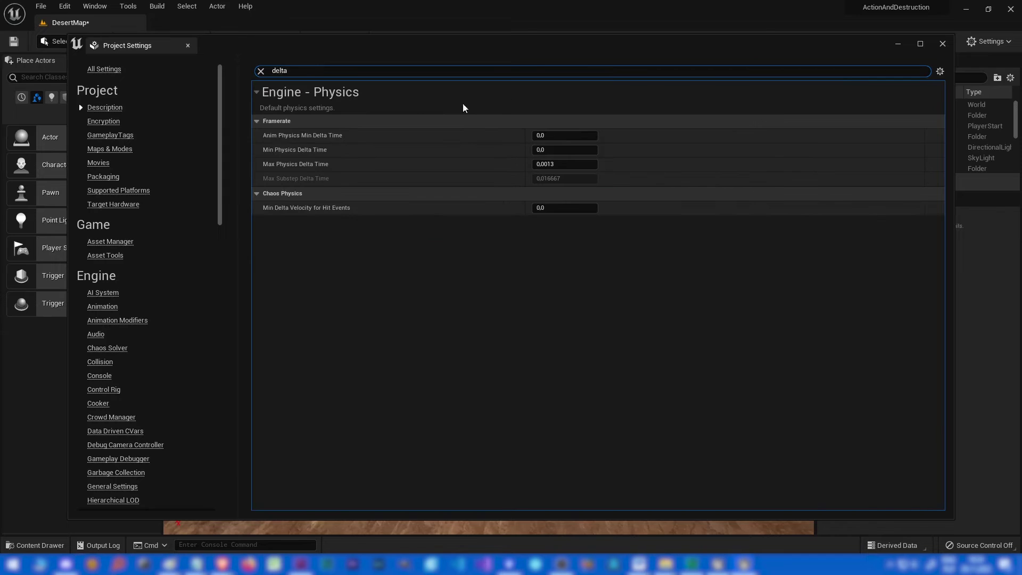
left_click(564, 164)
Reset the Chaos solver's Iterations, Collision Pair Iterations, Push Out Iterations and Collision Push Out Pair Iterations to their defaults and close the project settings.
type("haos")
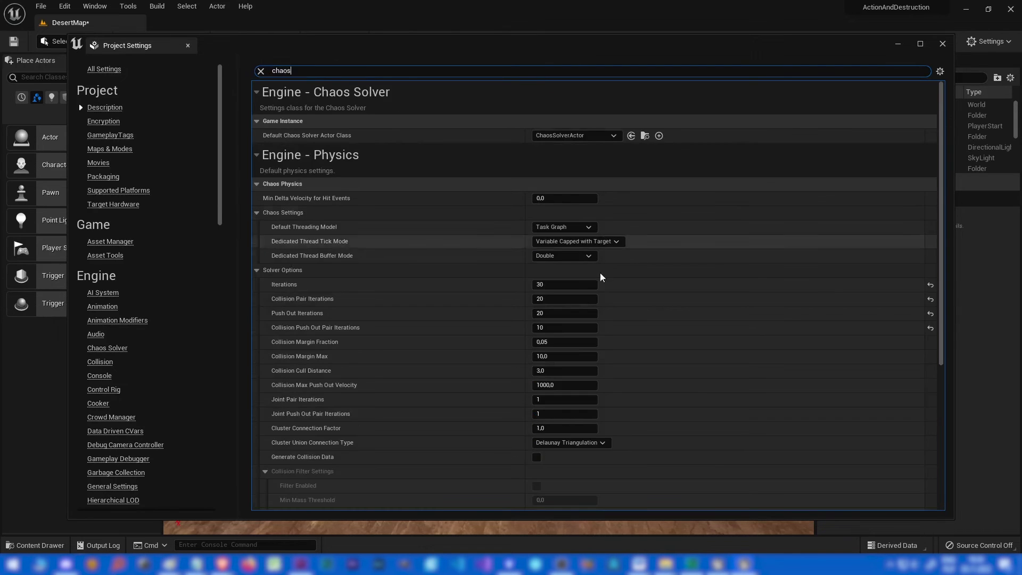
left_click(931, 328)
left_click(930, 314)
left_click(931, 299)
left_click(931, 285)
left_click(188, 46)
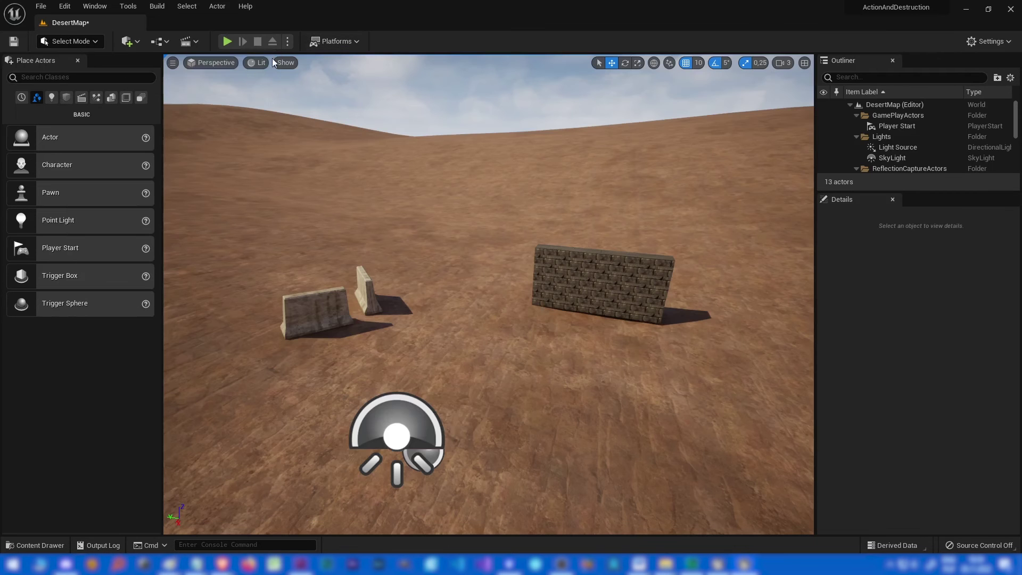
Open the BP_PushField blueprint from the subfolder inside the project's Blueprints folder.
key("ctrl+space")
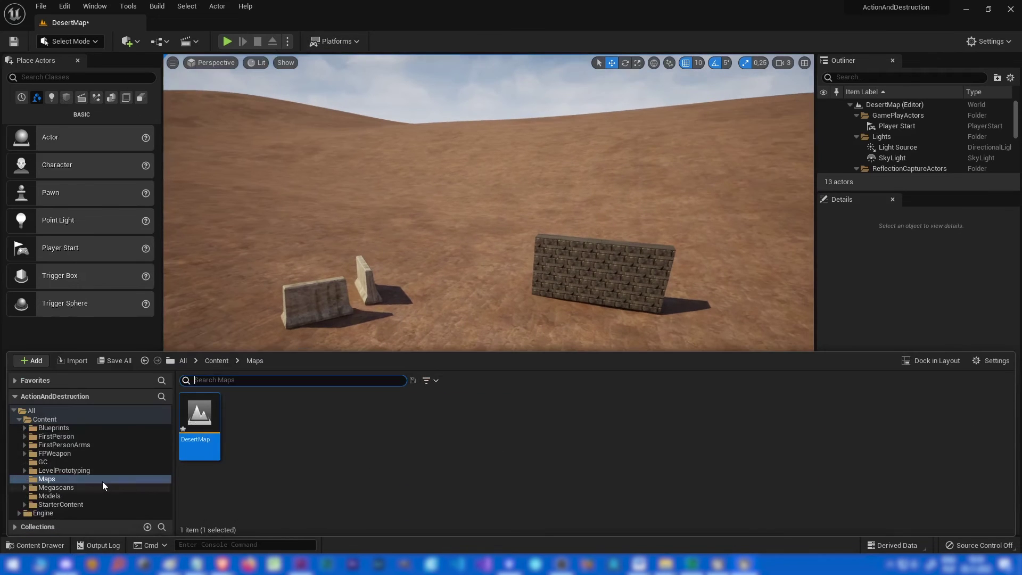
left_click(55, 431)
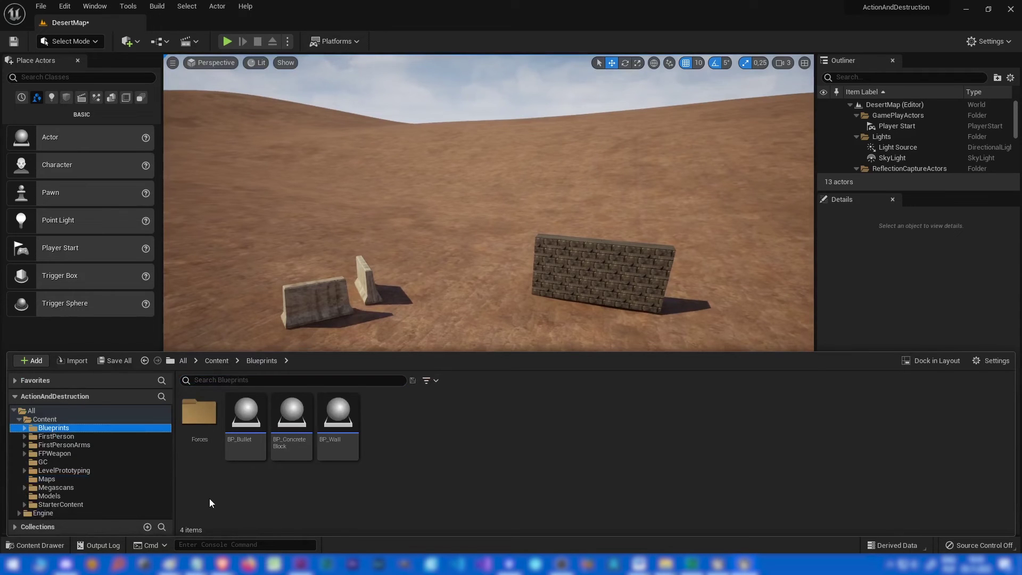
left_click(205, 427)
double_click(205, 427)
double_click(190, 418)
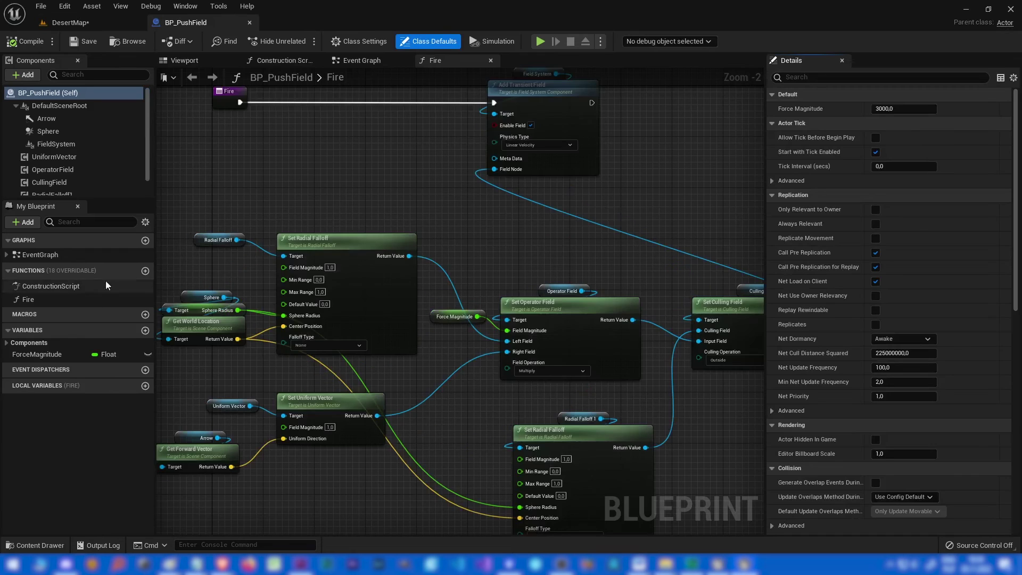
Set the default value of the ForceMagnitude variable to 2000, compile BP_PushField and return to DesertMap.
left_click(97, 353)
left_click(905, 326)
type("2000")
key("Return")
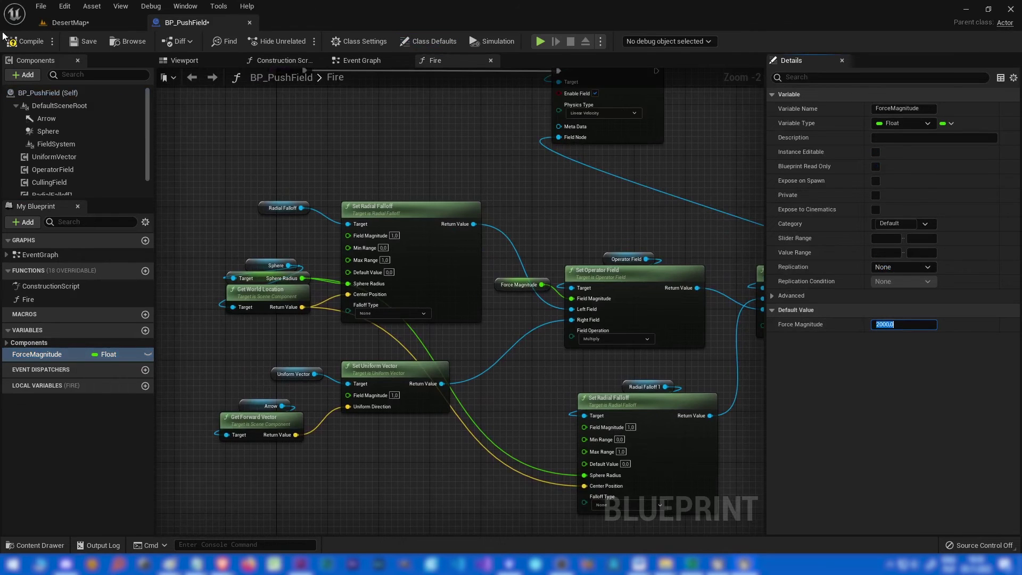
left_click(24, 41)
left_click(70, 22)
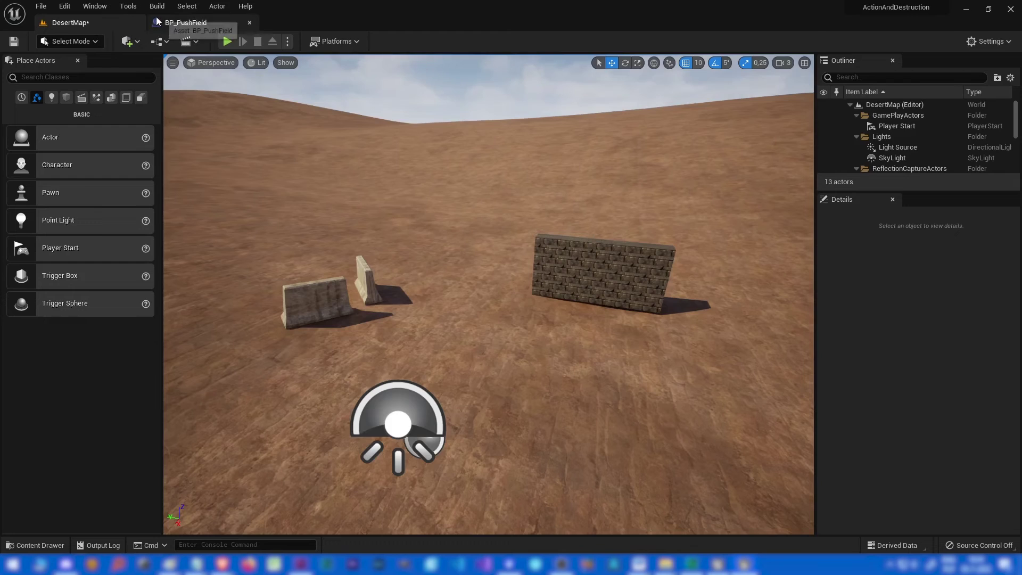
Start a play-test and fire bullets at the open sand, the brick wall and the concrete blocks.
left_click(227, 41)
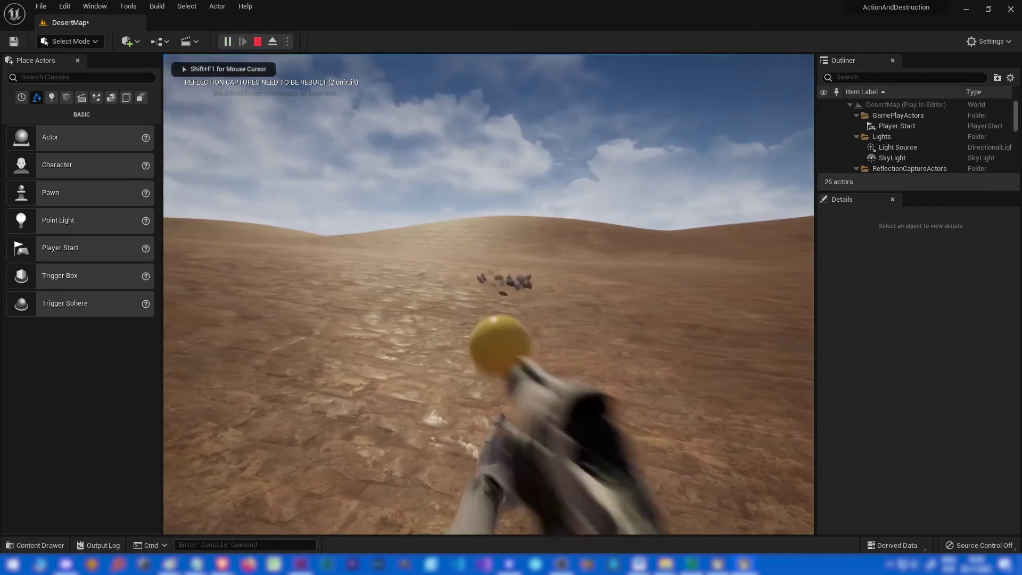
left_click(489, 295)
left_click(488, 295)
left_click(489, 294)
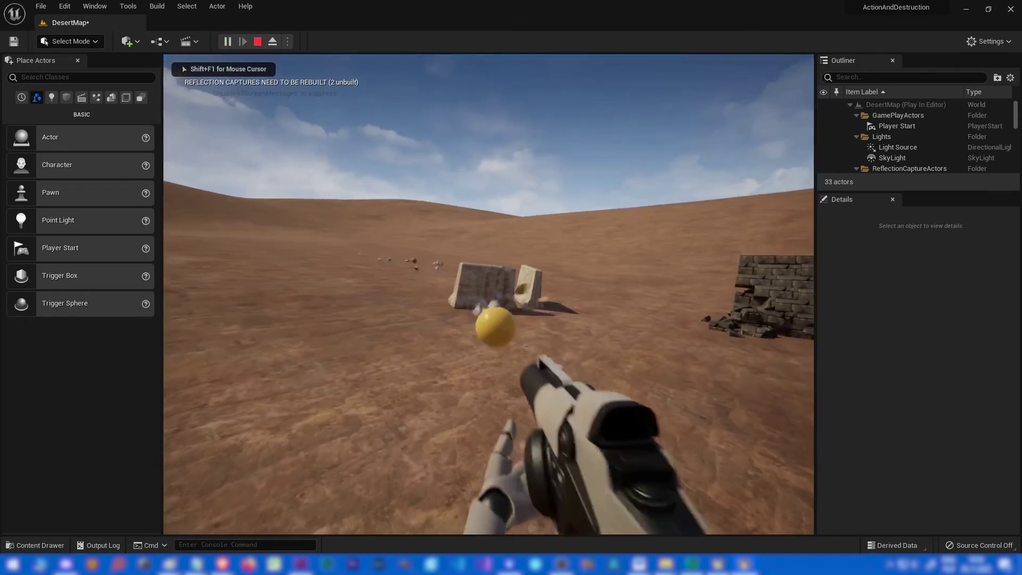
left_click(489, 295)
left_click(489, 295)
left_click(488, 295)
left_click(489, 295)
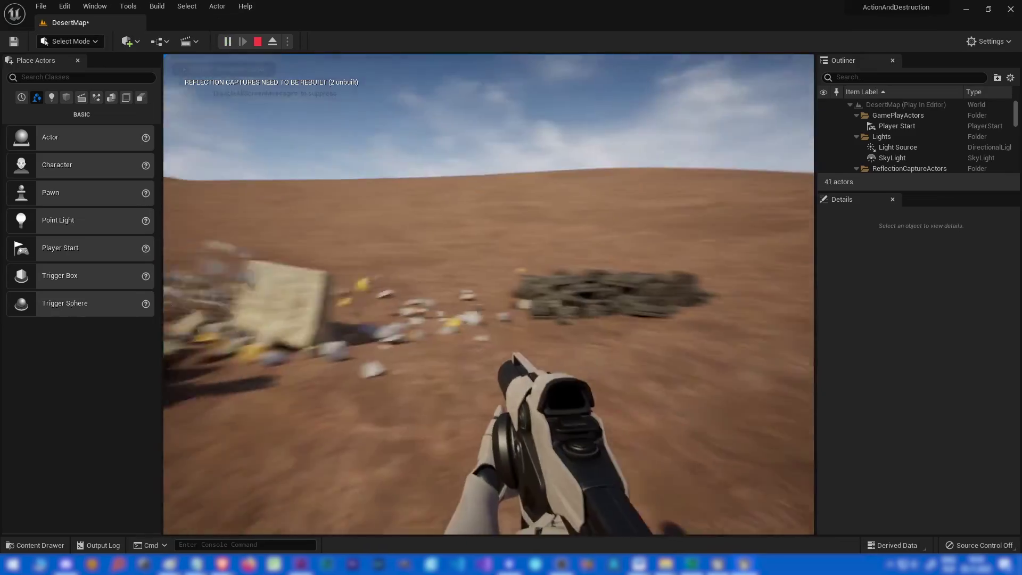
Keep firing at the broken concrete blocks and the wall rubble to check how the fragments rest on the sand.
left_click(489, 295)
left_click(489, 294)
left_click(489, 294)
left_click(489, 295)
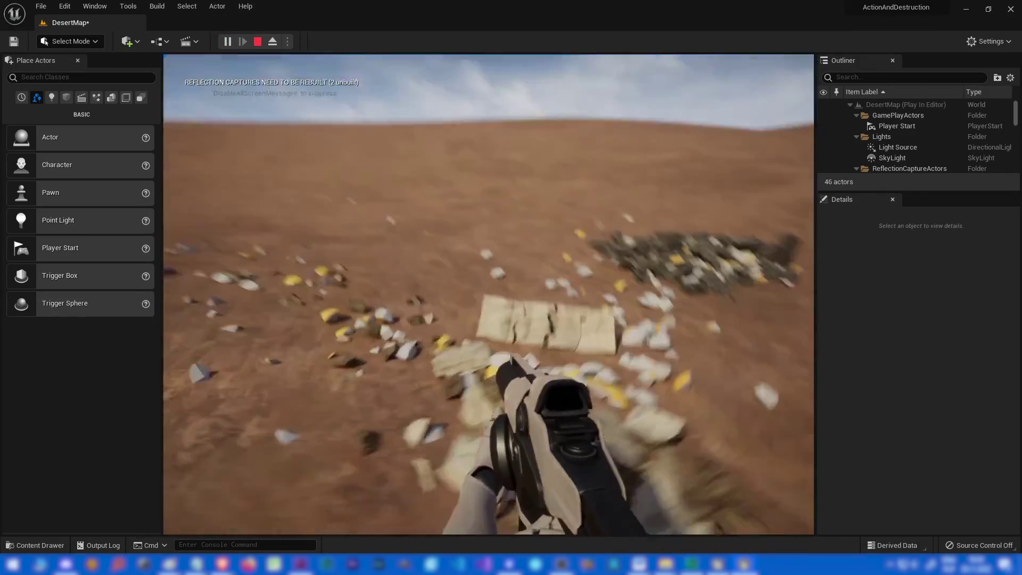
left_click(489, 295)
left_click(488, 295)
left_click(489, 294)
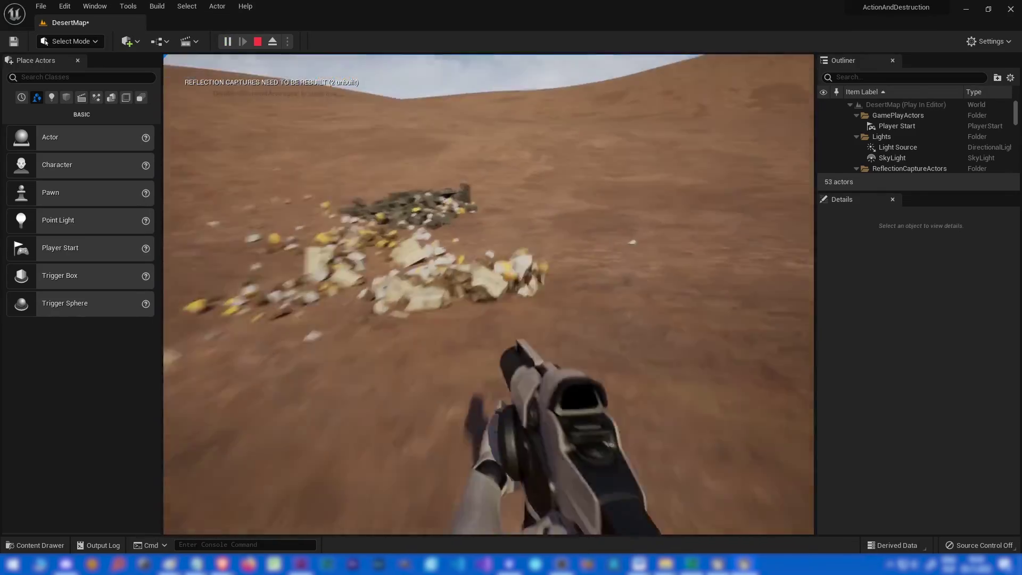
left_click(488, 295)
left_click(488, 294)
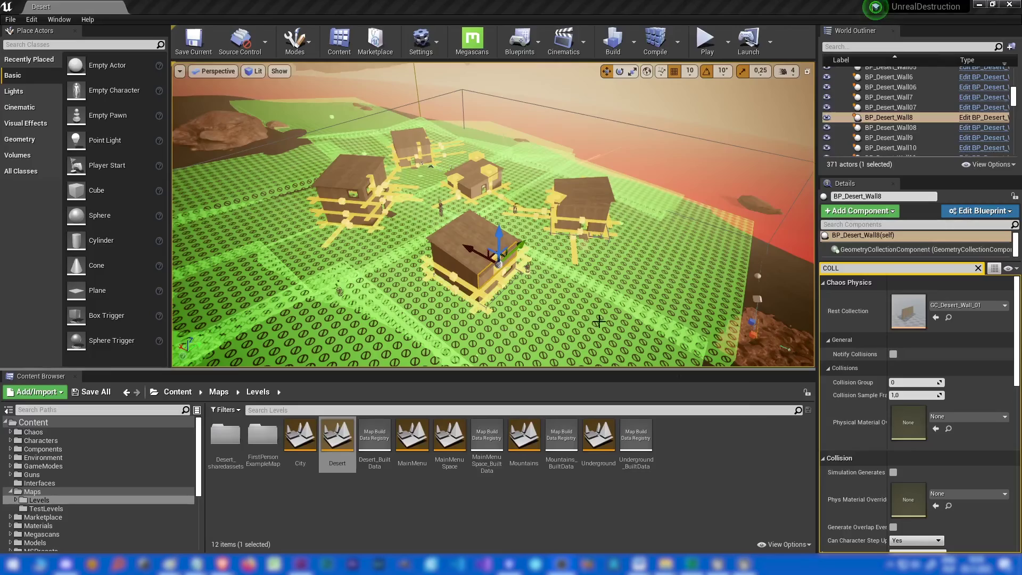
Switch to the UnrealDestruction project's Desert level, select FS_KillPlane_Blueprint and examine its placement around the houses.
right_click_drag(607, 323, 363, 257)
left_click(441, 271)
right_click_drag(553, 295, 314, 237)
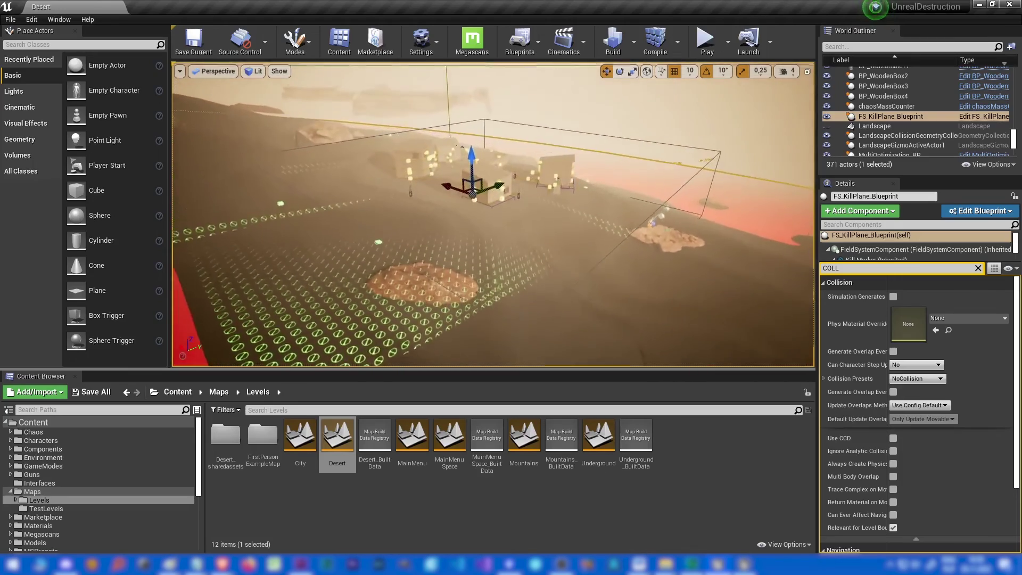
mouse_move(493, 214)
right_mouse_down()
mouse_move(477, 217)
mouse_move(488, 215)
right_mouse_up()
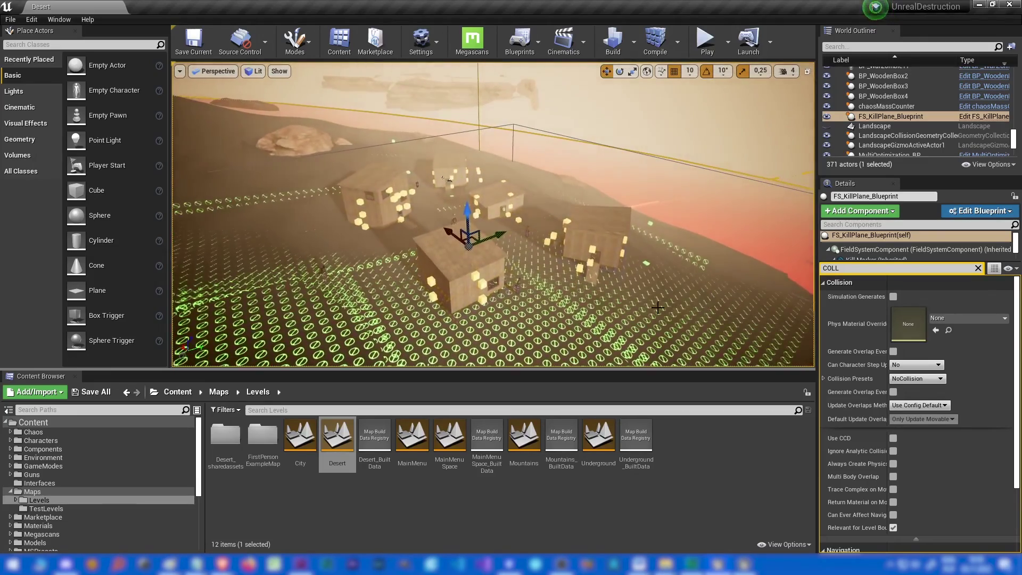
right_click_drag(493, 215, 498, 210)
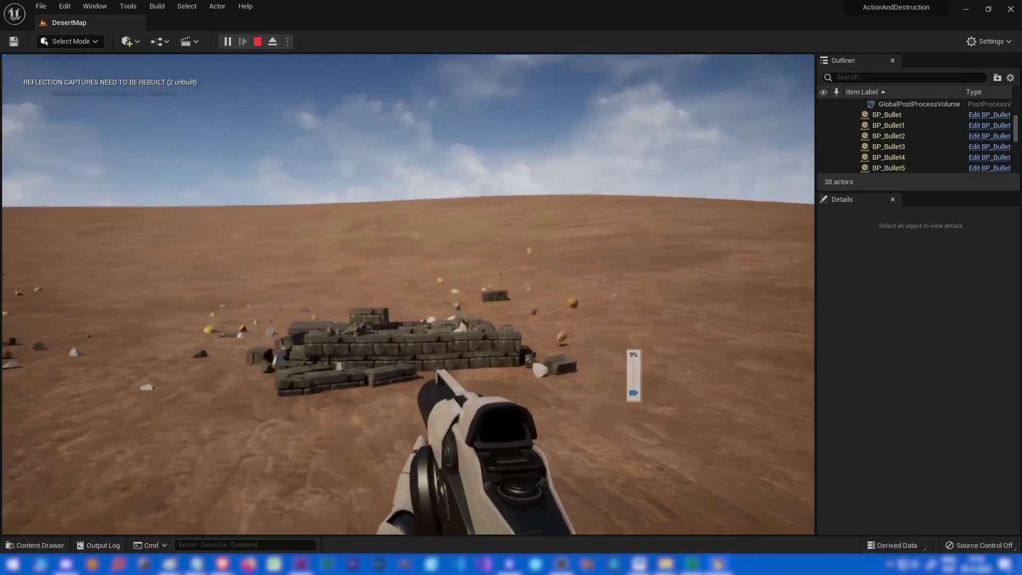
Back in the ActionAndDestruction project's running DesertMap play-test, move around and fire more bullets at the collapsed brick wall.
left_click(409, 294)
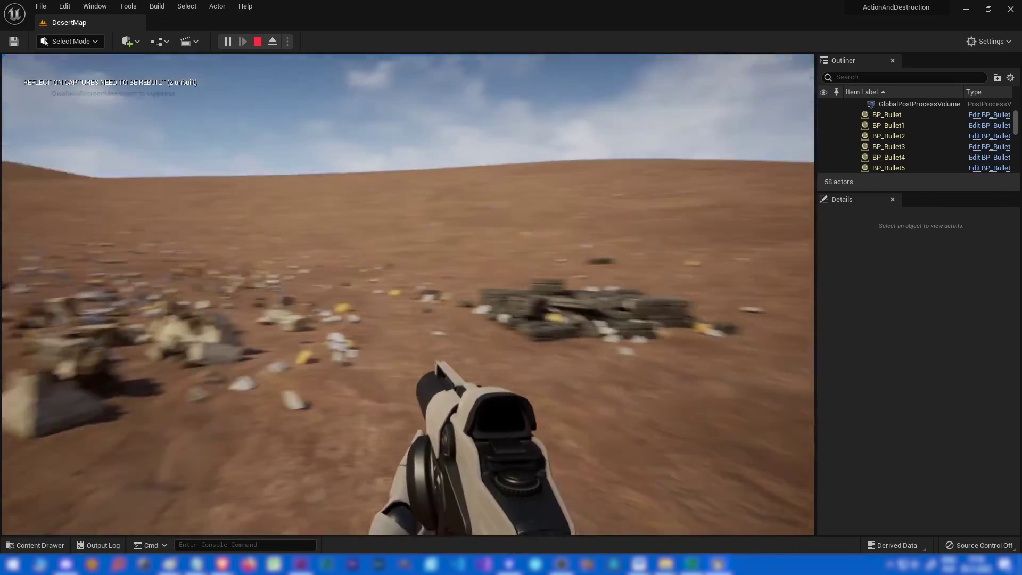
left_click(408, 295)
left_click(408, 294)
left_click(409, 295)
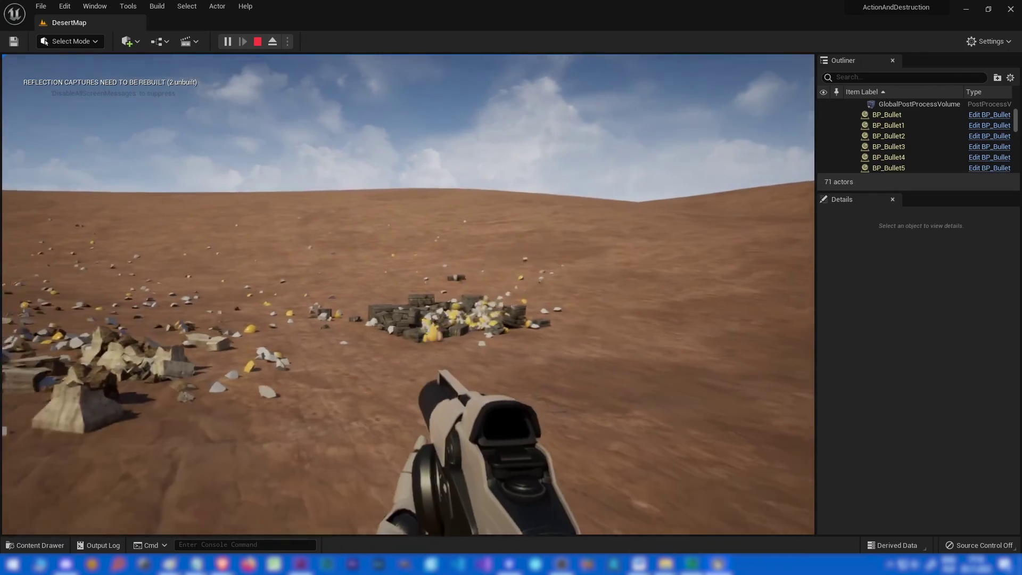
key("a")
left_click(409, 294)
left_click(409, 294)
left_click(409, 295)
left_click(408, 295)
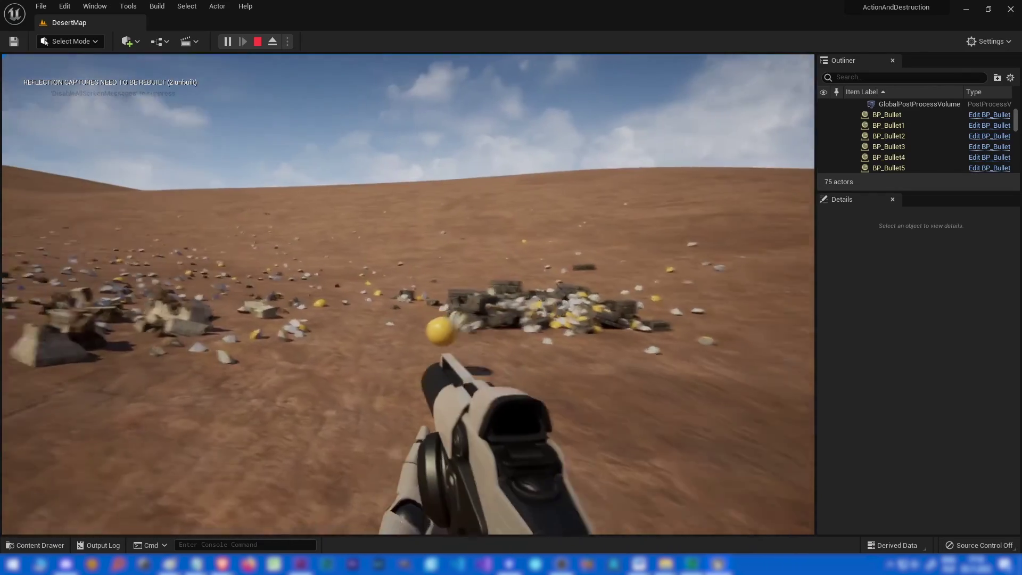